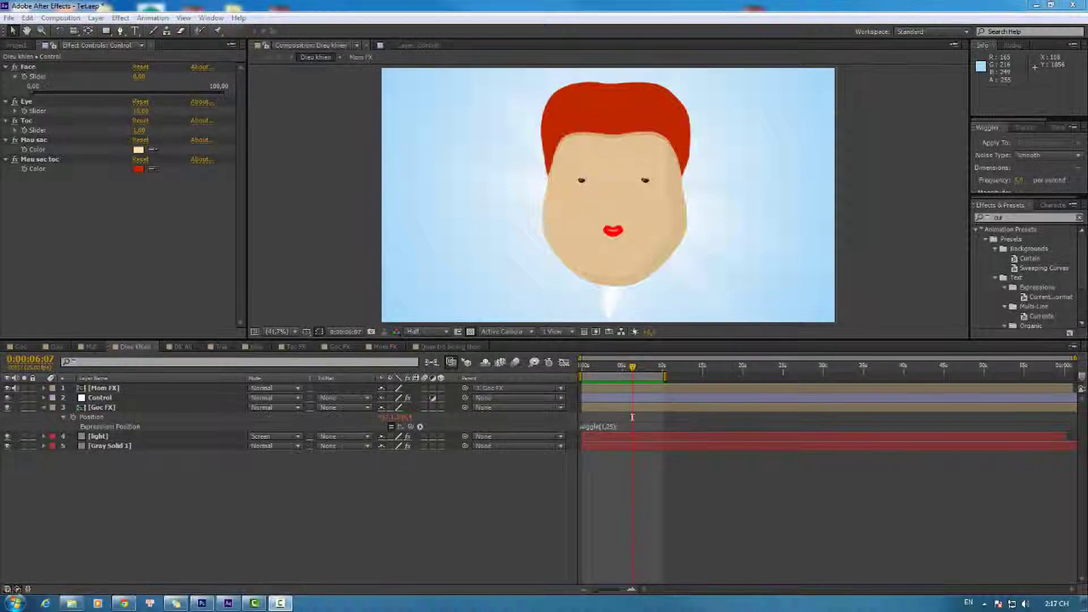
- Move the sticky note off the composition and preview the face animation
{"action": "left_click", "coordinate": [176, 603]}
{"action": "mouse_move", "coordinate": [813, 141]}
{"action": "left_mouse_down"}
{"action": "mouse_move", "coordinate": [623, 168]}
{"action": "mouse_move", "coordinate": [926, 461]}
{"action": "left_mouse_up"}
{"action": "left_click", "coordinate": [50, 74]}
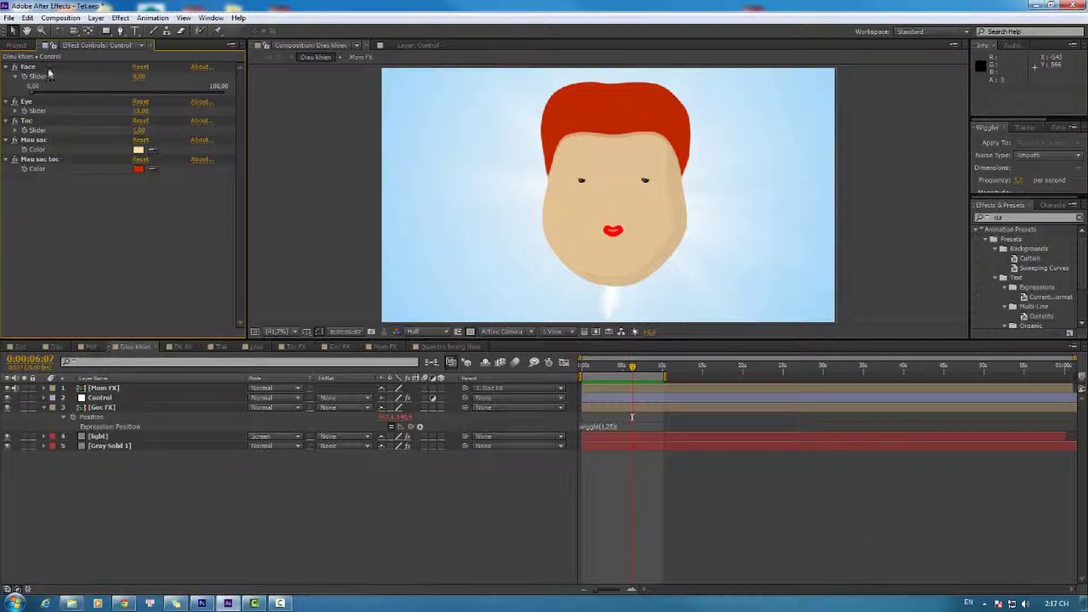
{"action": "left_click", "coordinate": [27, 67]}
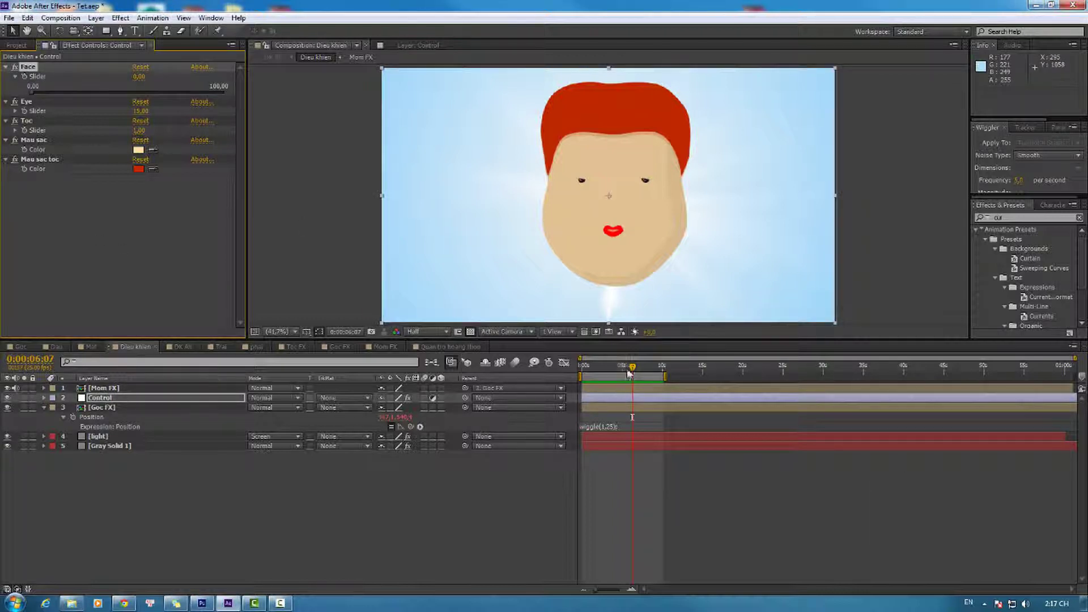
{"action": "key", "text": "KP_0"}
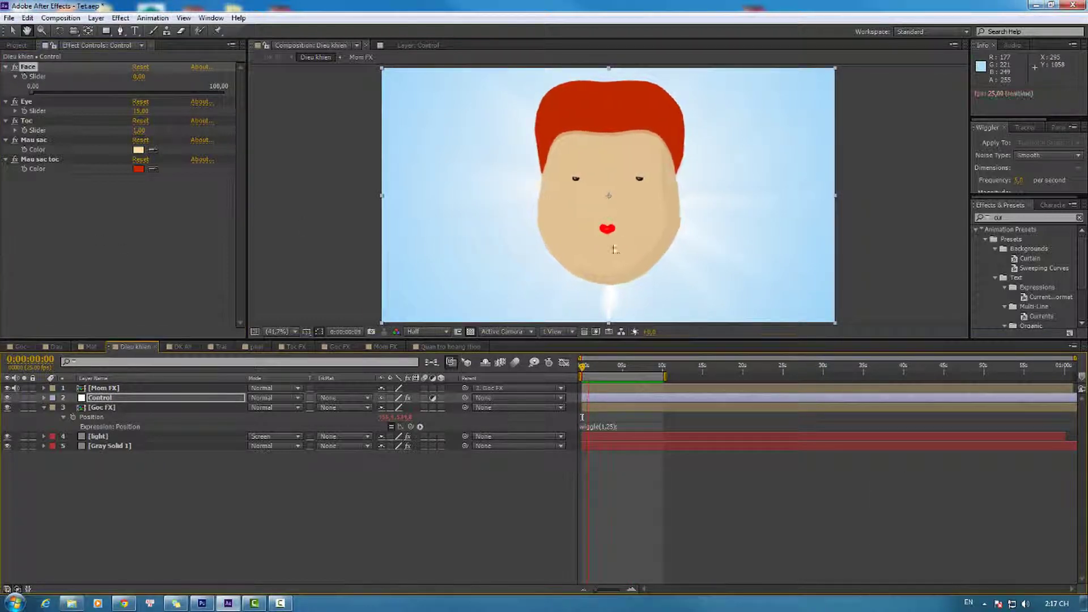
{"action": "left_click", "coordinate": [866, 239]}
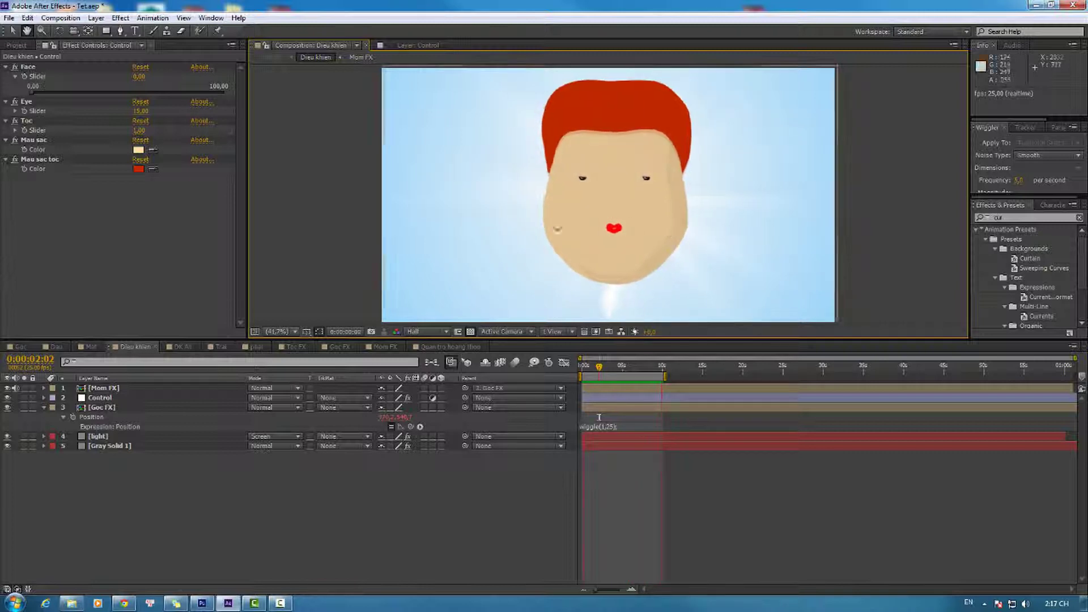
{"action": "key", "text": "space"}
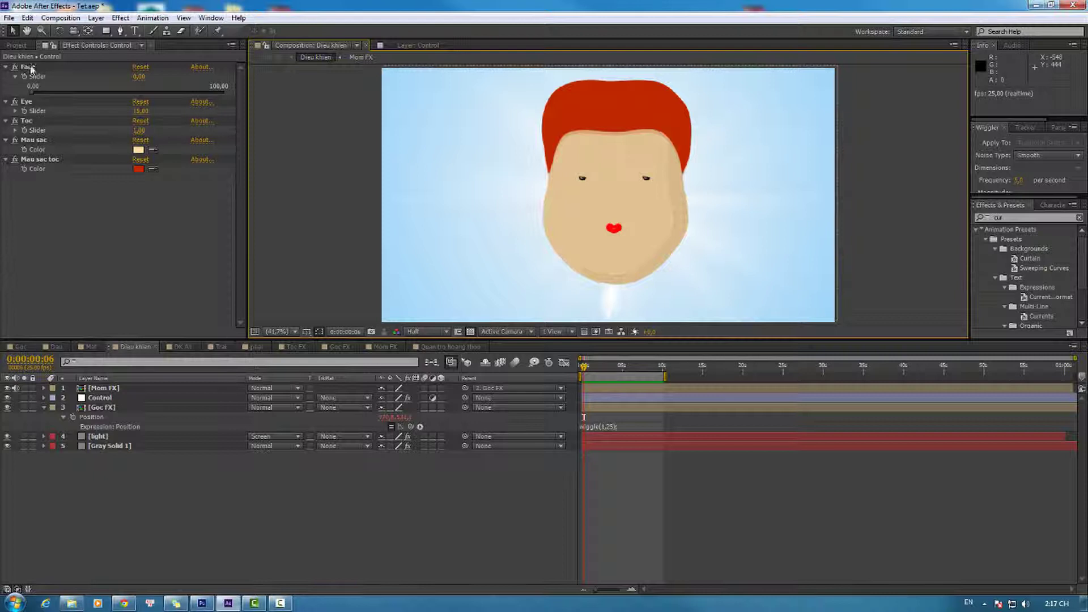
- Set the Face slider to 1,00 and preview the new face
{"action": "left_click", "coordinate": [28, 67]}
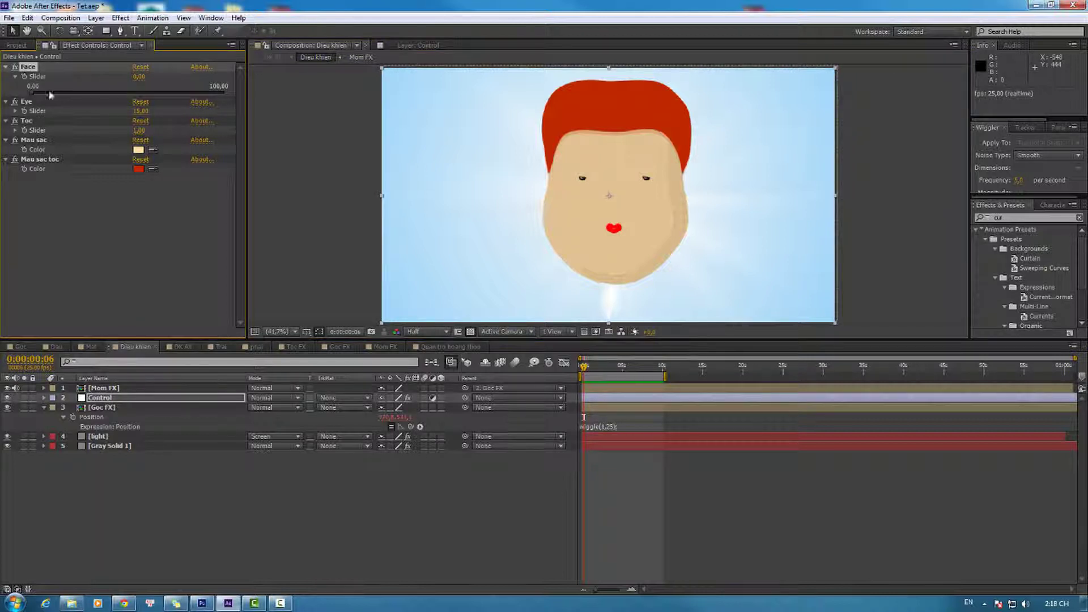
{"action": "left_click", "coordinate": [137, 78]}
{"action": "type", "text": "1"}
{"action": "key", "text": "Return"}
{"action": "key", "text": "space"}
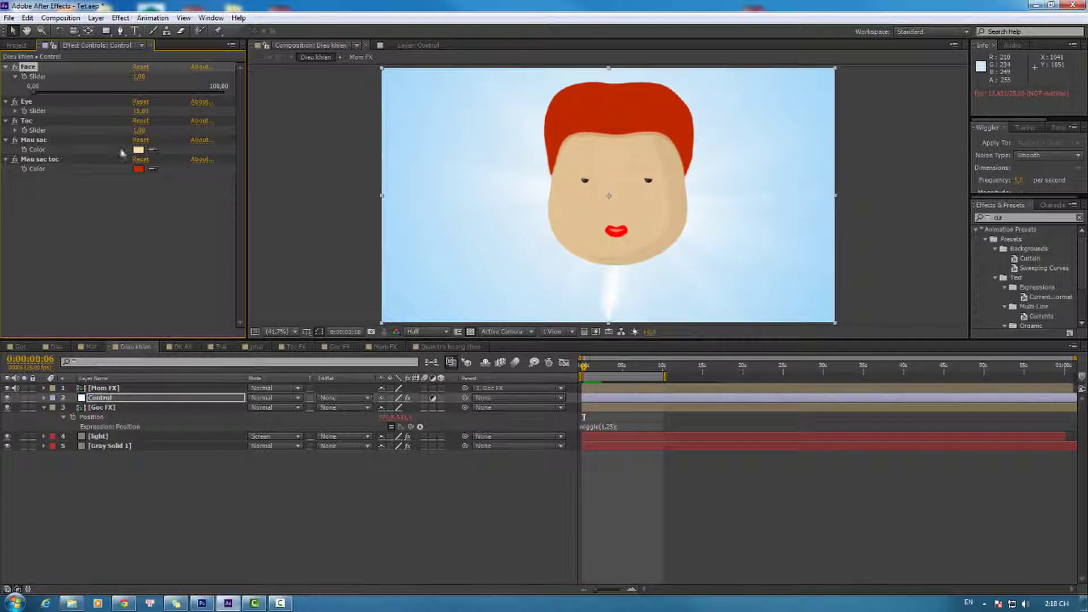
- Try Toc slider values 2,00 (jagged fringe) and 3,00 (quiff)
{"action": "left_click", "coordinate": [26, 121]}
{"action": "left_click", "coordinate": [140, 130]}
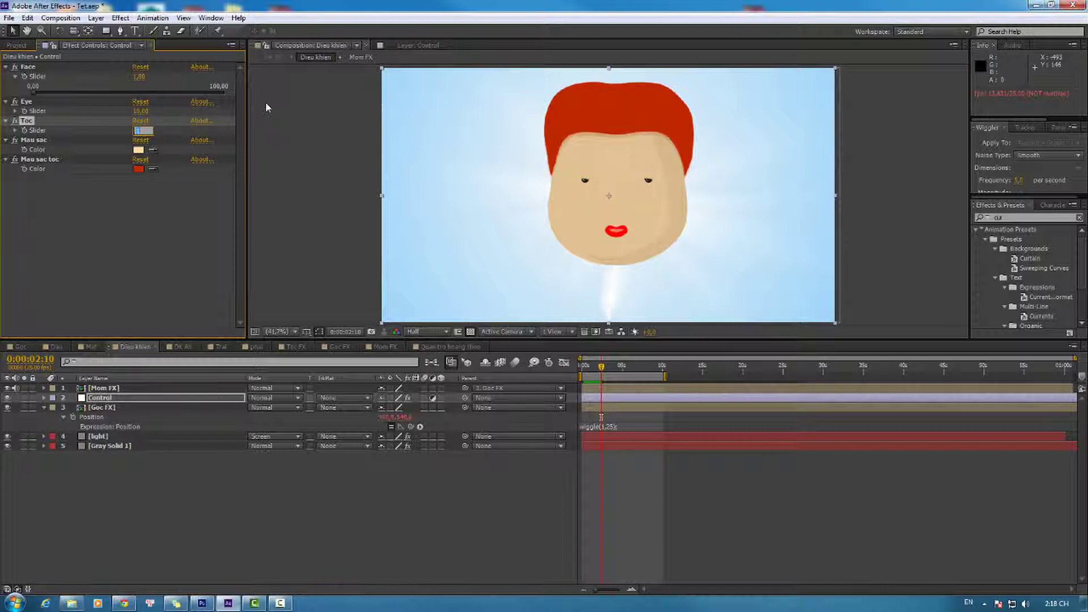
{"action": "type", "text": "2"}
{"action": "key", "text": "Return"}
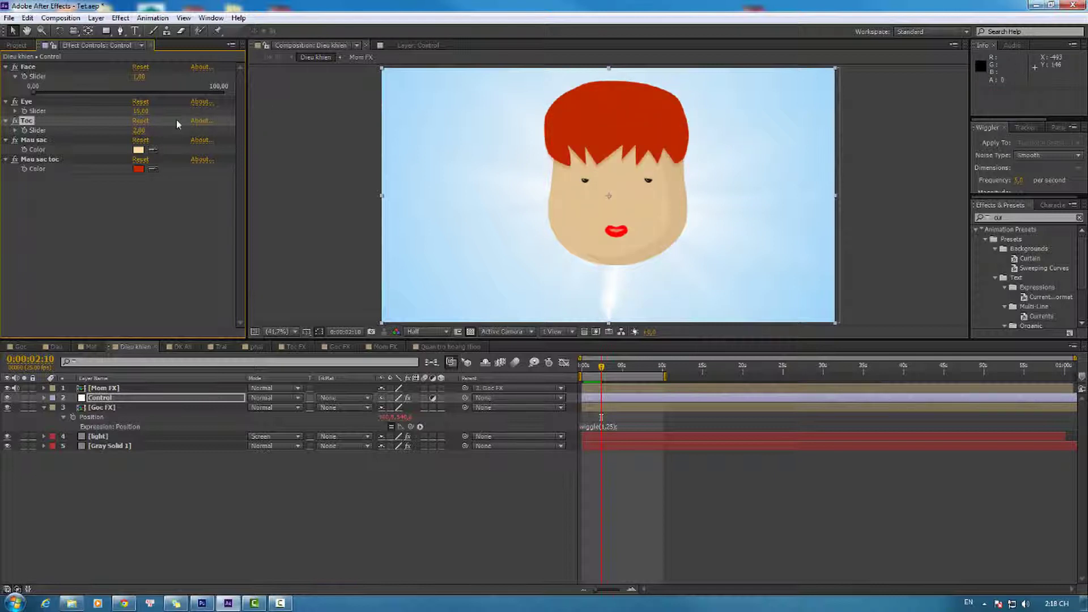
{"action": "left_click", "coordinate": [142, 134]}
{"action": "type", "text": "3"}
{"action": "key", "text": "Return"}
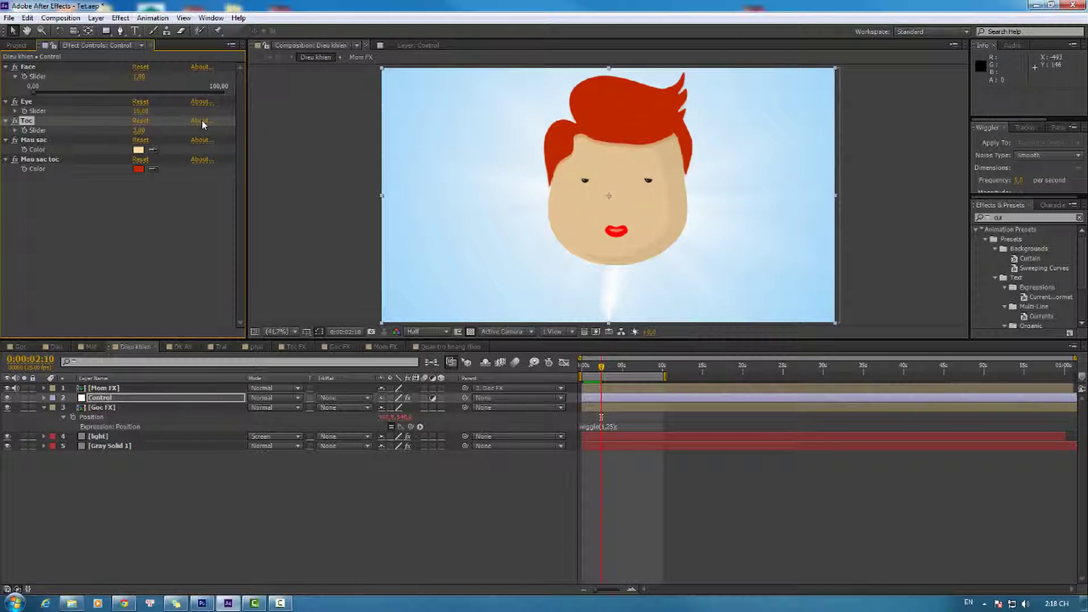
- Reset the Toc slider to 0,00 and select the Mau sac toc hair colour control
{"action": "left_click", "coordinate": [138, 131]}
{"action": "type", "text": "0"}
{"action": "key", "text": "Return"}
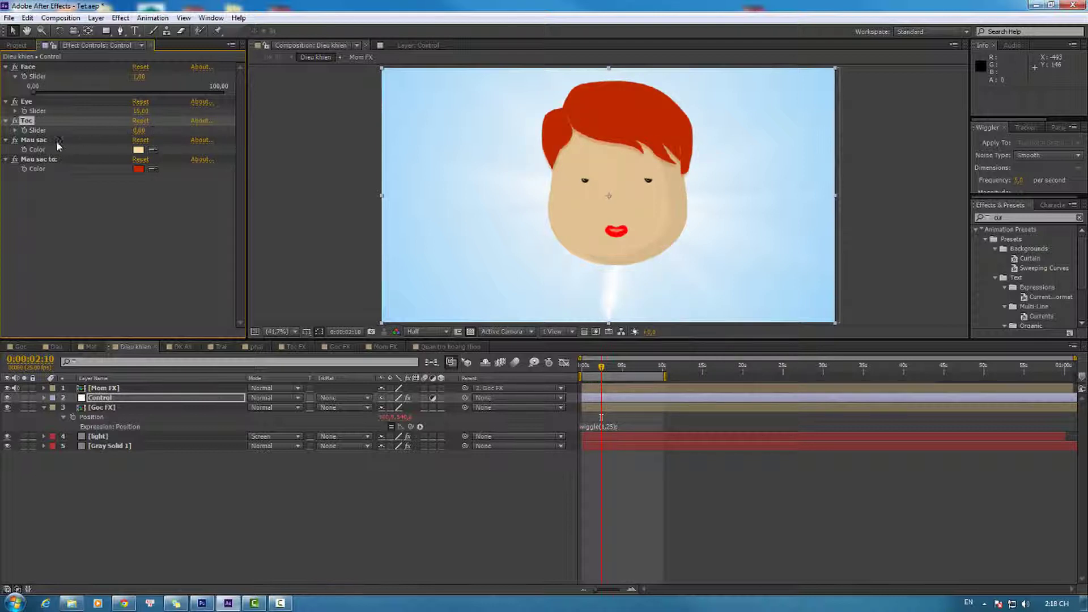
{"action": "left_click", "coordinate": [49, 143]}
{"action": "left_click", "coordinate": [110, 168]}
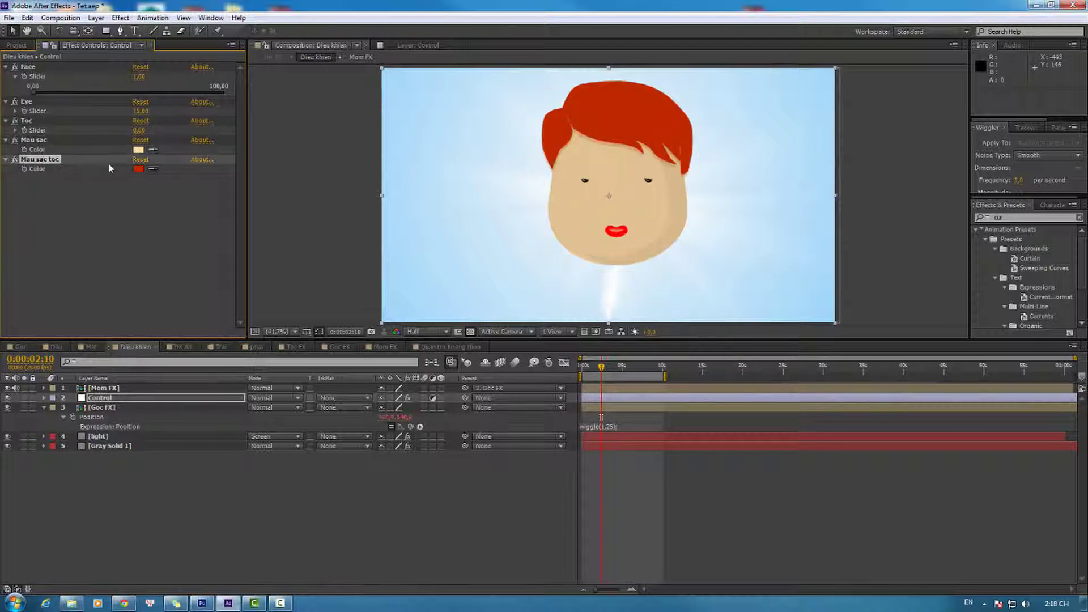
- Shift the Mau sac toc colour's hue and darken it to a dark red
{"action": "left_click", "coordinate": [138, 169]}
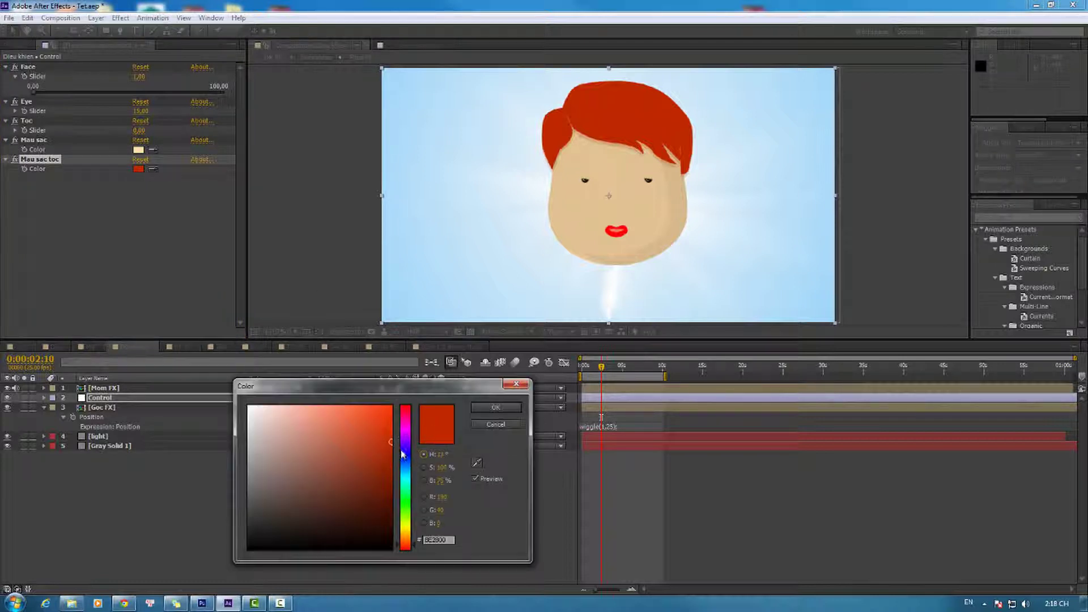
{"action": "mouse_move", "coordinate": [402, 454]}
{"action": "left_mouse_down"}
{"action": "mouse_move", "coordinate": [406, 523]}
{"action": "mouse_move", "coordinate": [422, 407]}
{"action": "mouse_move", "coordinate": [442, 563]}
{"action": "left_mouse_up"}
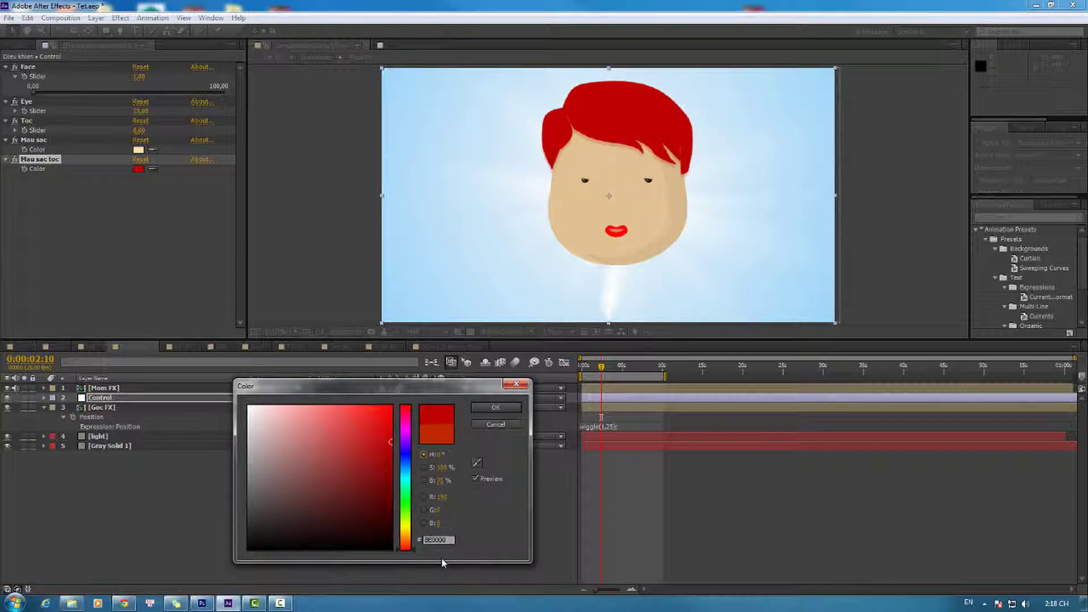
{"action": "mouse_move", "coordinate": [388, 411]}
{"action": "left_mouse_down"}
{"action": "mouse_move", "coordinate": [374, 513]}
{"action": "mouse_move", "coordinate": [381, 556]}
{"action": "mouse_move", "coordinate": [380, 491]}
{"action": "left_mouse_up"}
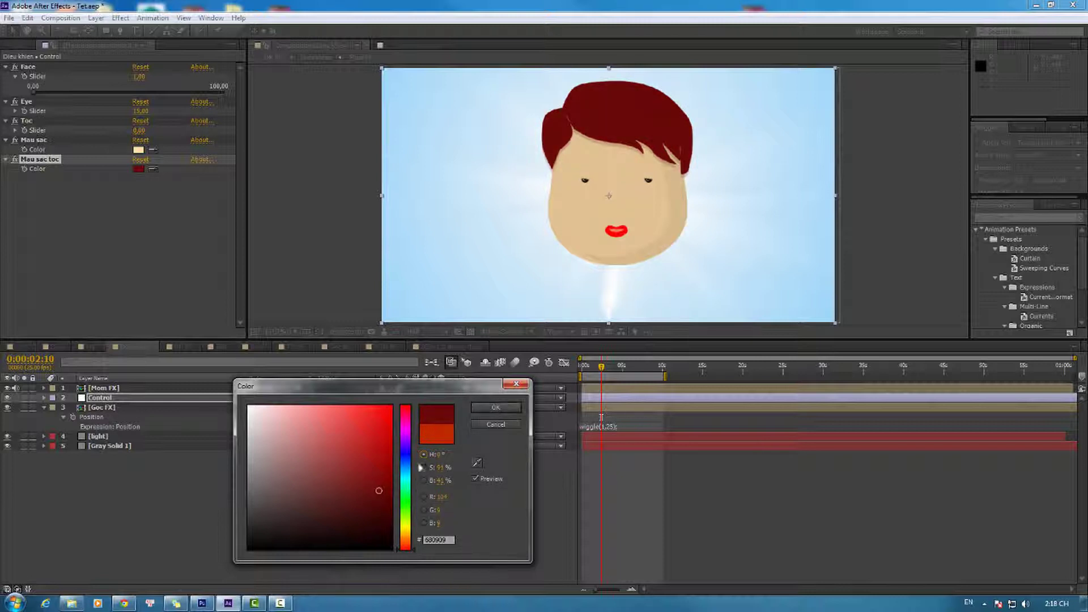
- Accept the dark red hair colour and preview from the start of the timeline
{"action": "left_click", "coordinate": [492, 408]}
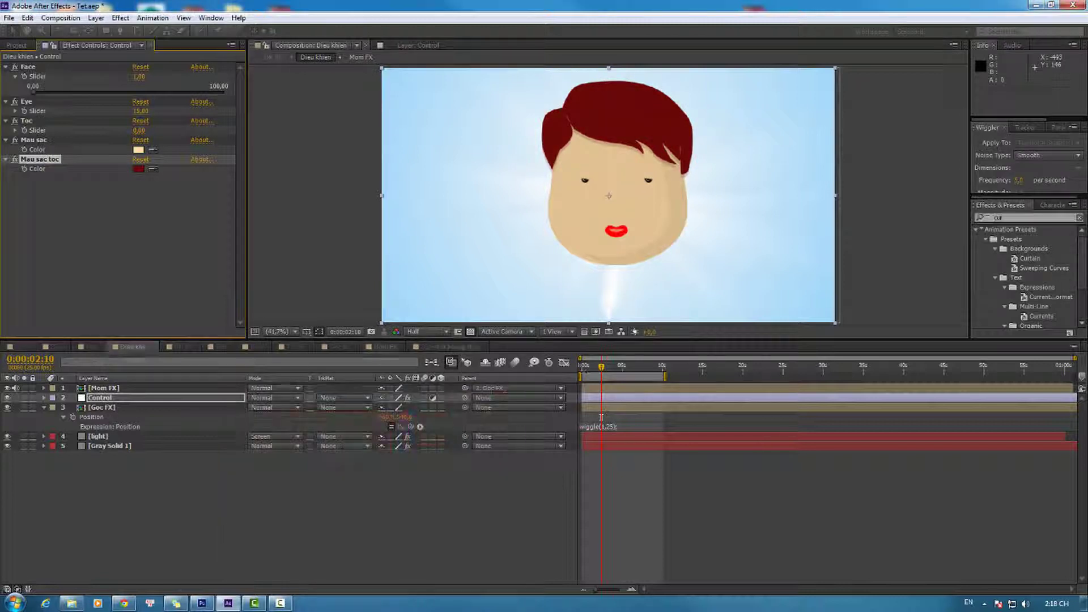
{"action": "key", "text": "Home"}
{"action": "key", "text": "space"}
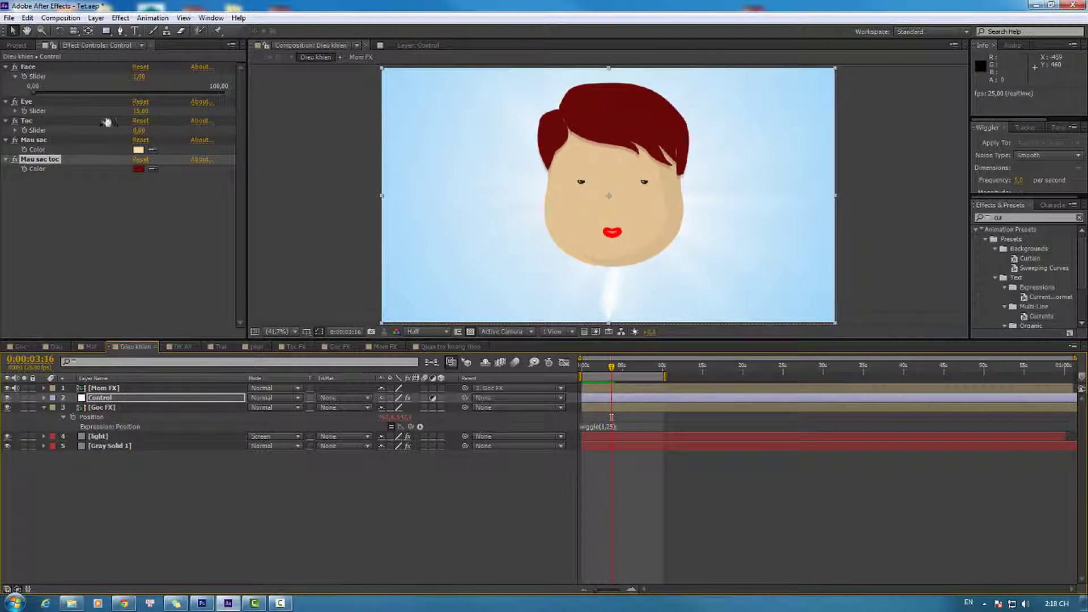
- Try the Face slider at 0,00, then set it to 3,00
{"action": "left_click", "coordinate": [108, 89]}
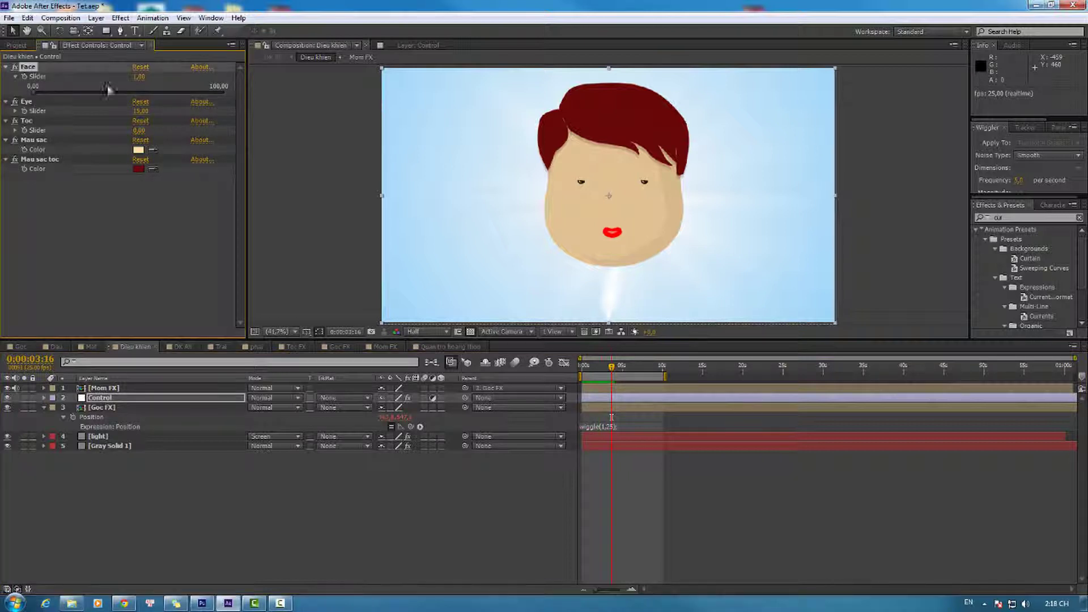
{"action": "left_click", "coordinate": [140, 77]}
{"action": "type", "text": "0"}
{"action": "key", "text": "Return"}
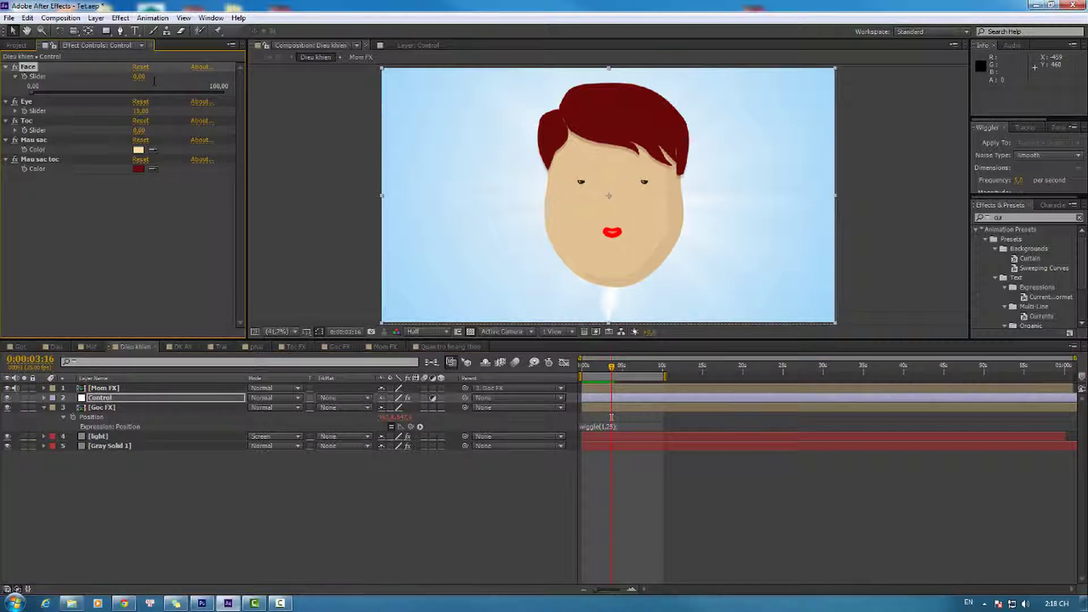
{"action": "left_click", "coordinate": [140, 78]}
{"action": "type", "text": "3"}
{"action": "key", "text": "Return"}
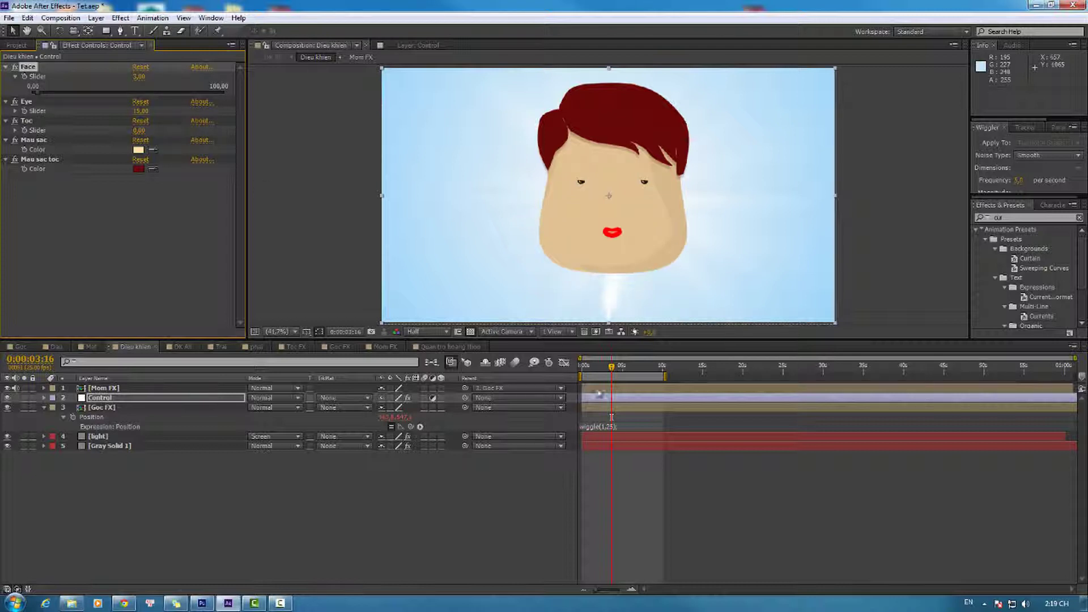
- Preview the wider face animation from the beginning, then stop
{"action": "key", "text": "space"}
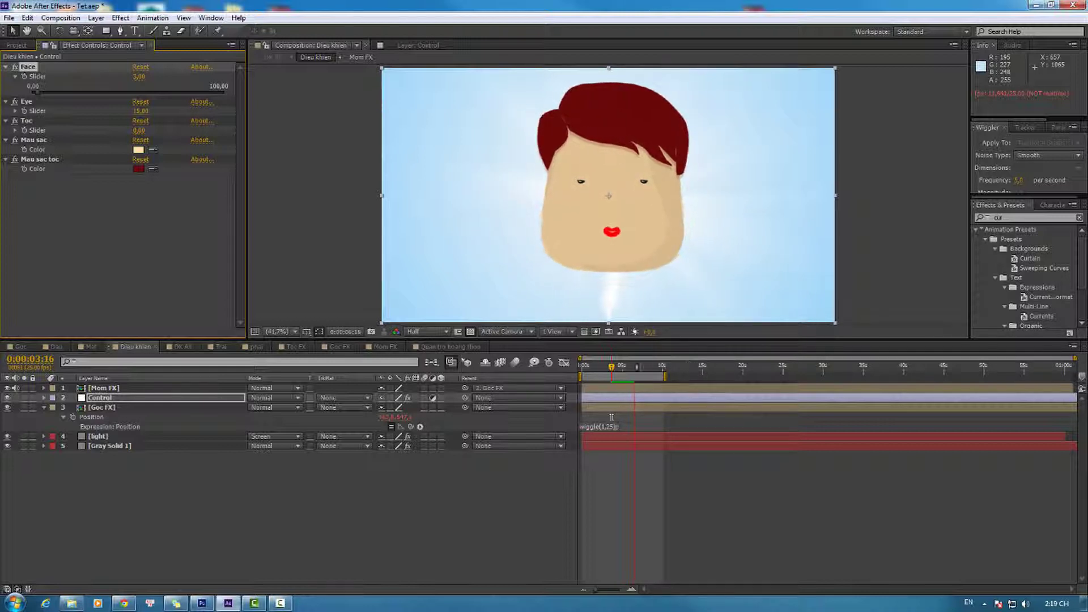
{"action": "left_click", "coordinate": [581, 367]}
{"action": "key", "text": "space"}
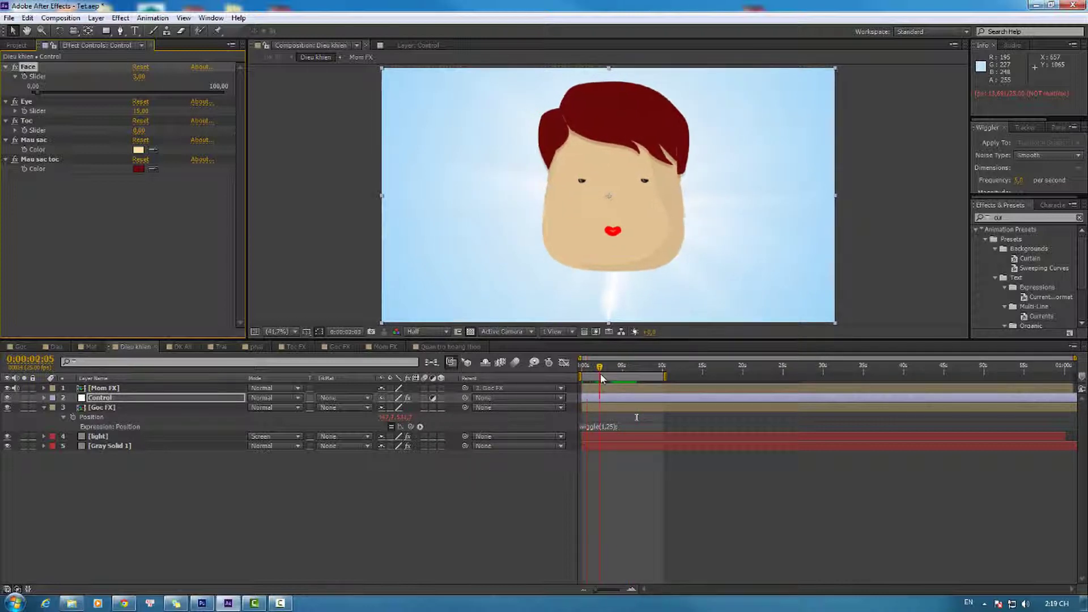
{"action": "left_click", "coordinate": [315, 184]}
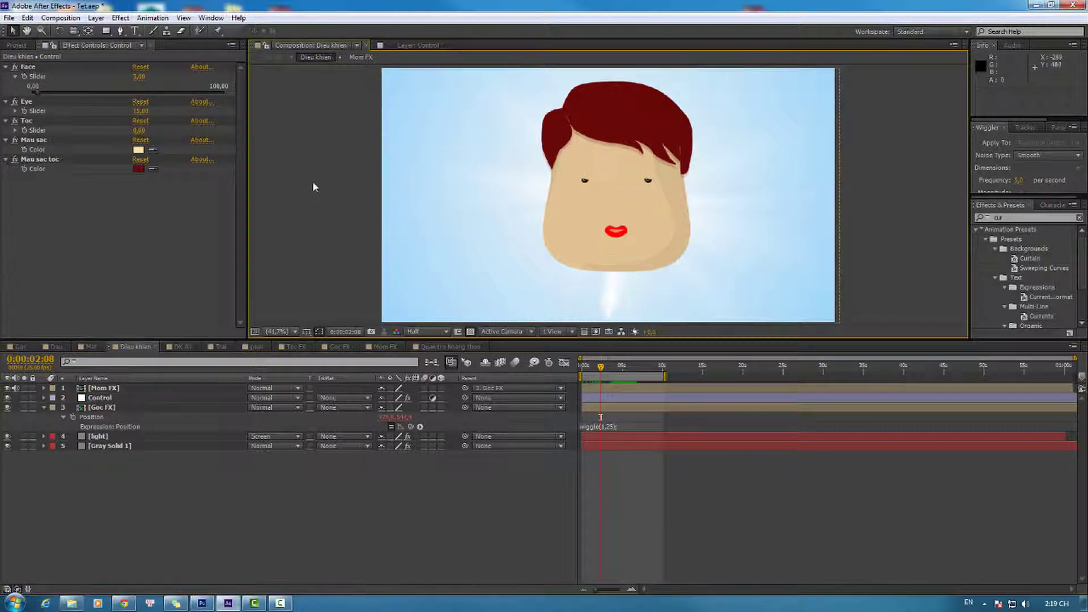
- Create a new project from File > New, discarding unsaved changes to Tet.aep
{"action": "left_click", "coordinate": [9, 18]}
{"action": "mouse_move", "coordinate": [17, 31]}
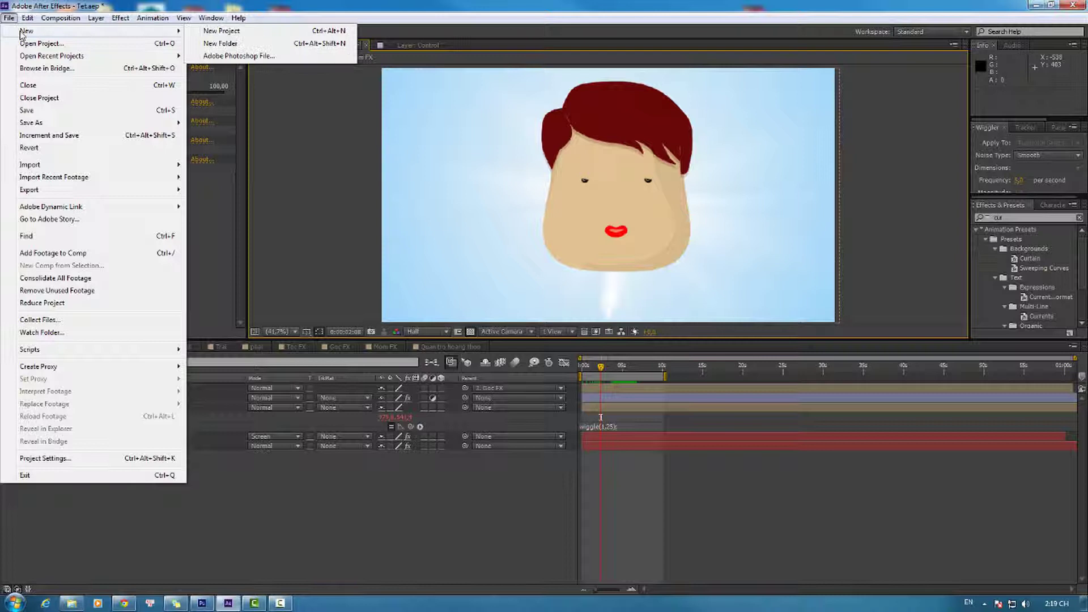
{"action": "left_click", "coordinate": [215, 30]}
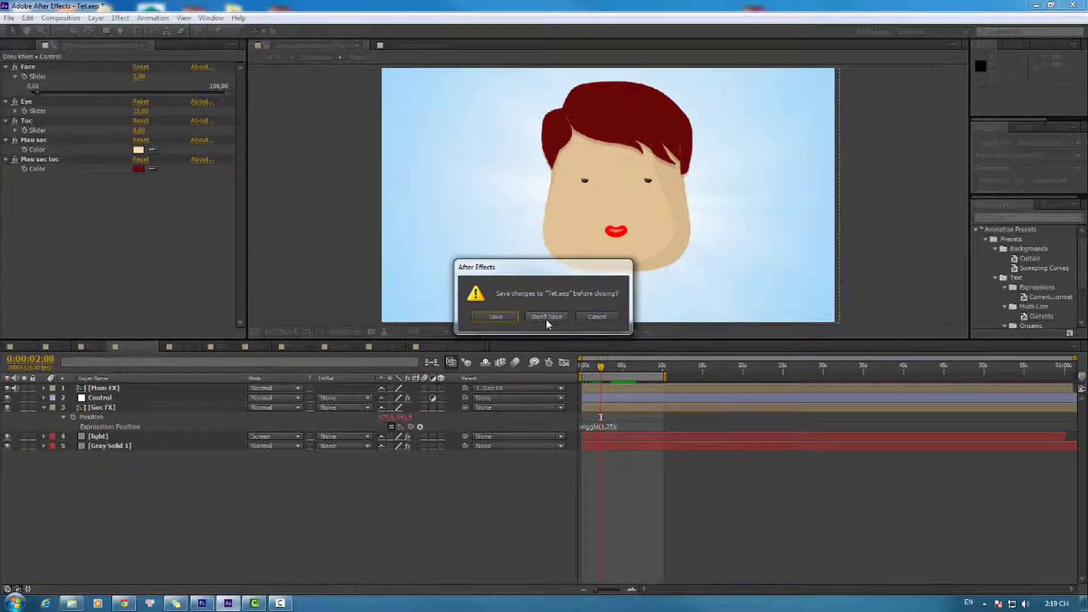
{"action": "left_click", "coordinate": [546, 318]}
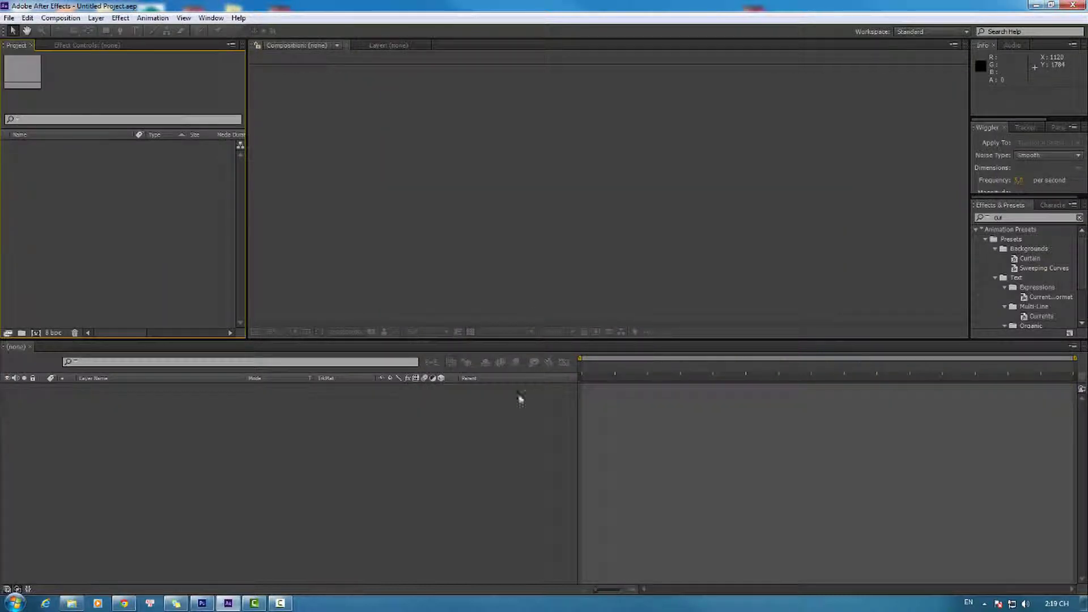
- Create a new 1920x1080, 25 fps composition named Goc
{"action": "left_click", "coordinate": [426, 279]}
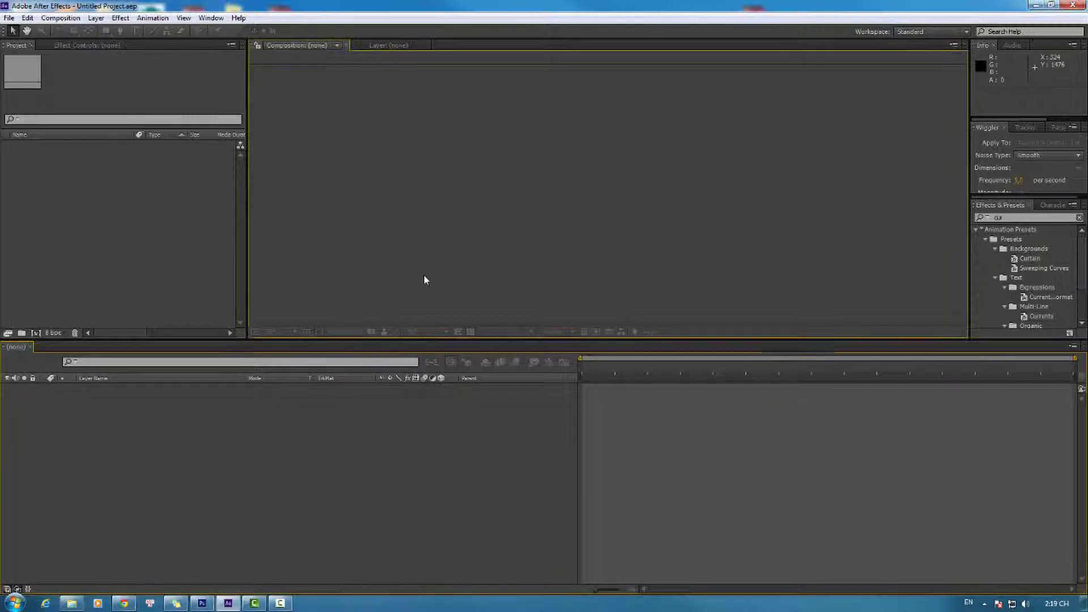
{"action": "left_click", "coordinate": [139, 217]}
{"action": "right_click", "coordinate": [74, 166]}
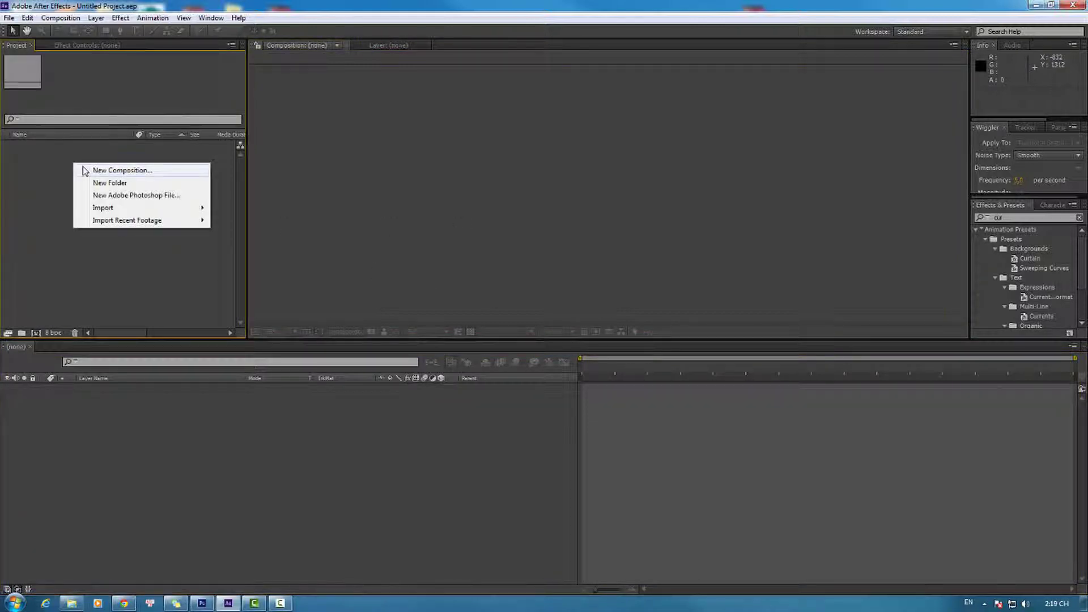
{"action": "left_click", "coordinate": [85, 171]}
{"action": "type", "text": "Goc"}
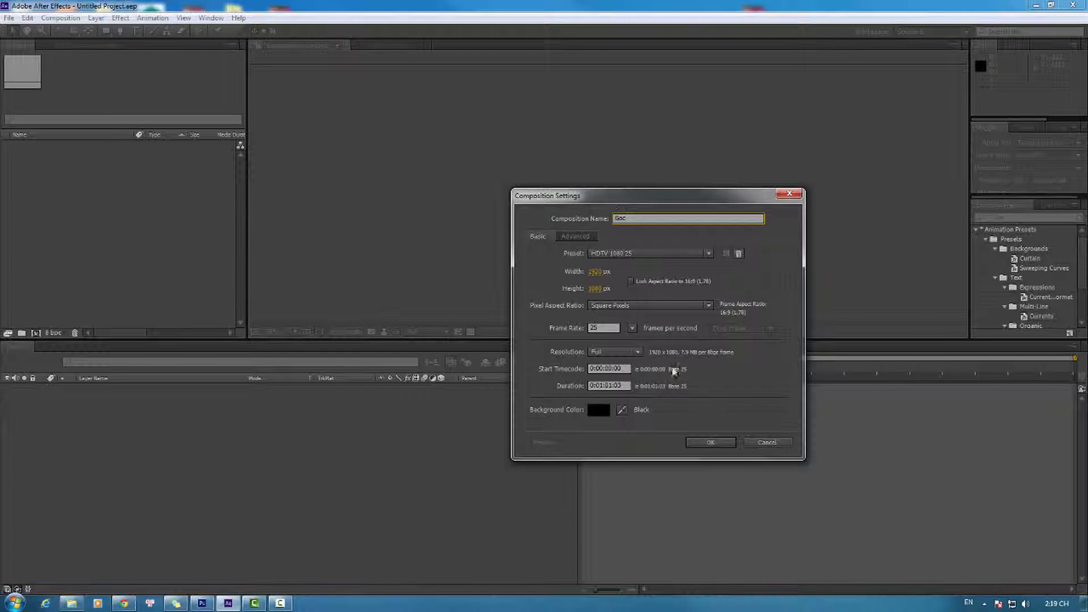
{"action": "left_click", "coordinate": [712, 443]}
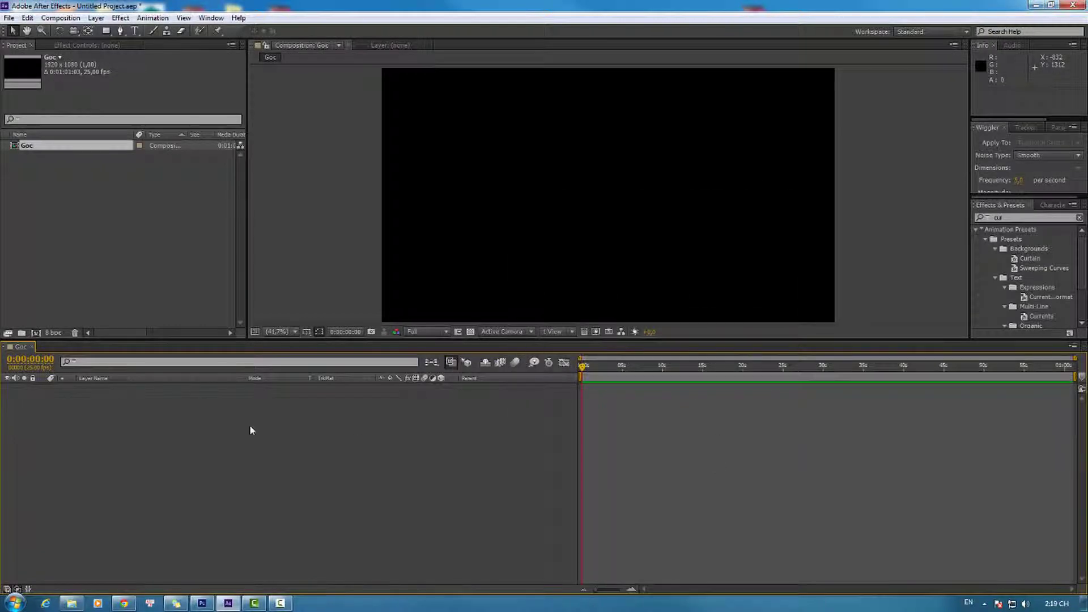
- Start a new white solid named Face in the Goc composition
{"action": "right_click", "coordinate": [207, 412]}
{"action": "mouse_move", "coordinate": [227, 420]}
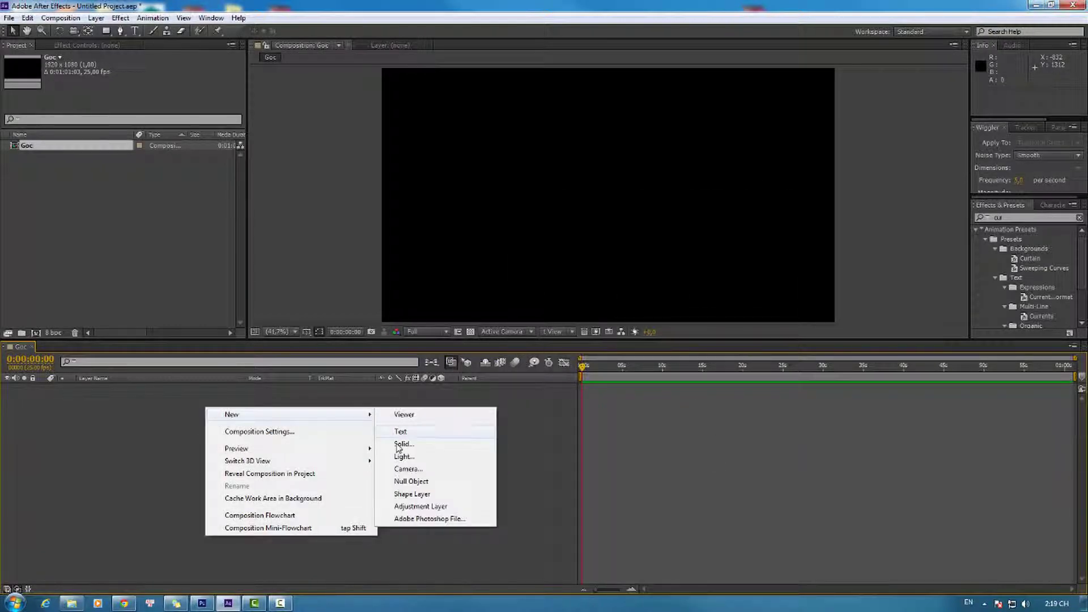
{"action": "left_click", "coordinate": [396, 442]}
{"action": "type", "text": "Face"}
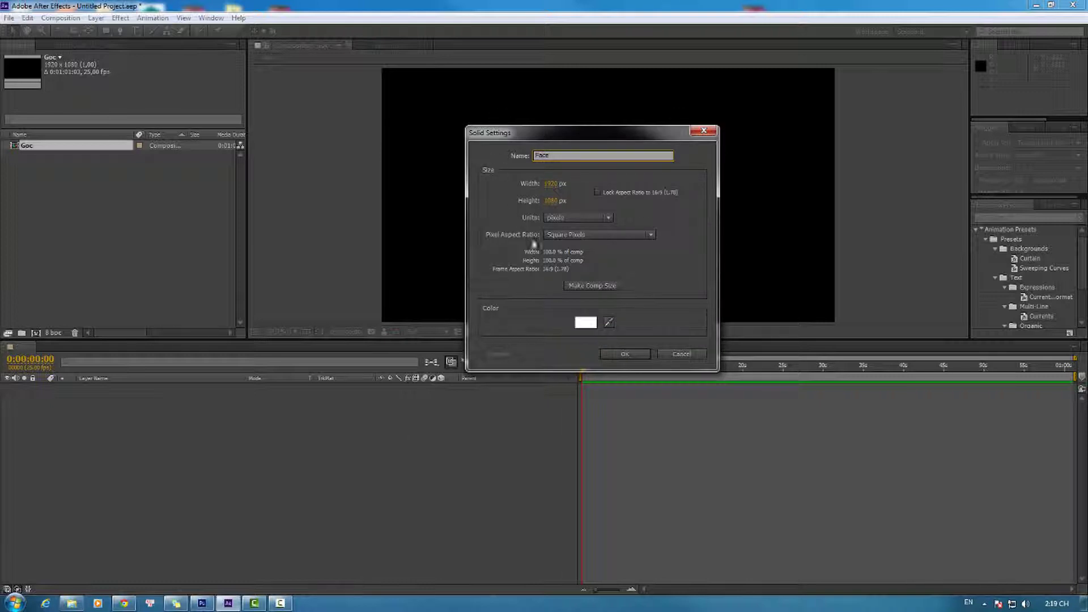
- Create the white Face solid and draw an elliptical mask on it
{"action": "left_click", "coordinate": [615, 355]}
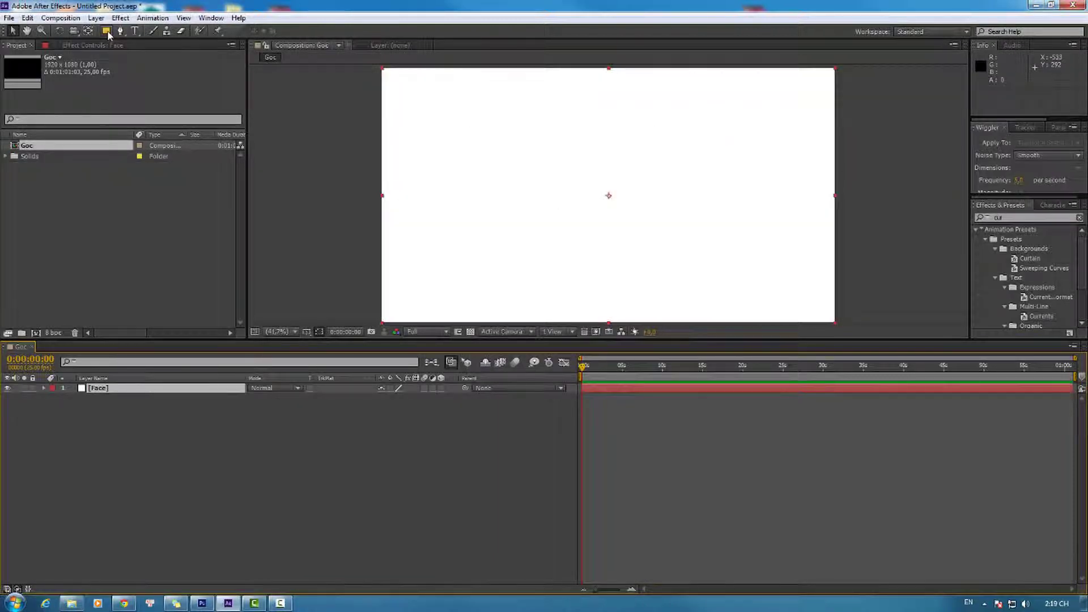
{"action": "key", "text": "q"}
{"action": "key", "text": "q"}
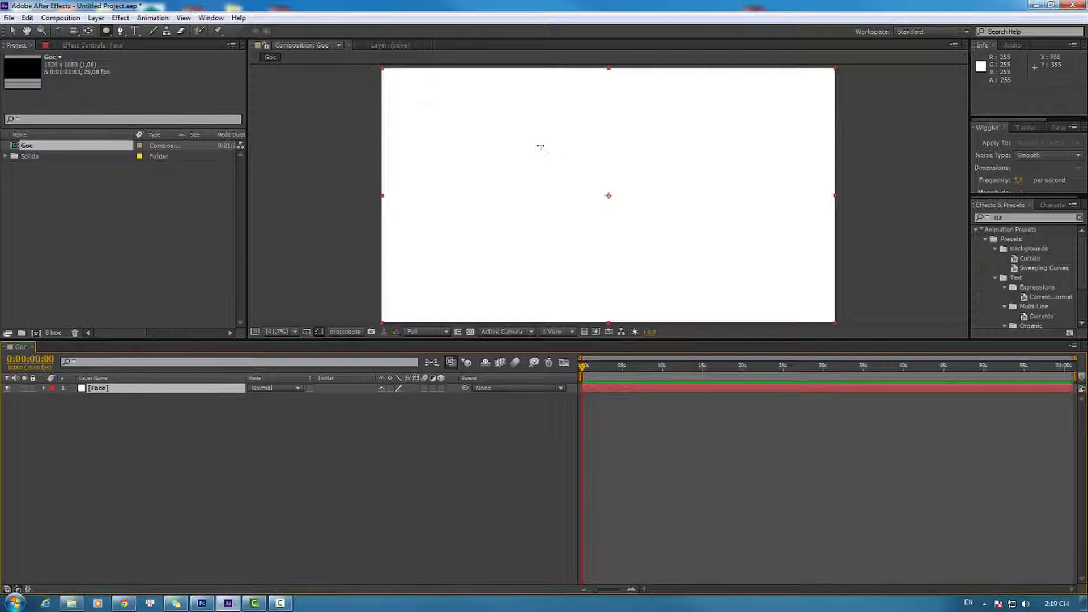
{"action": "left_click_drag", "start_coordinate": [515, 129], "coordinate": [672, 297]}
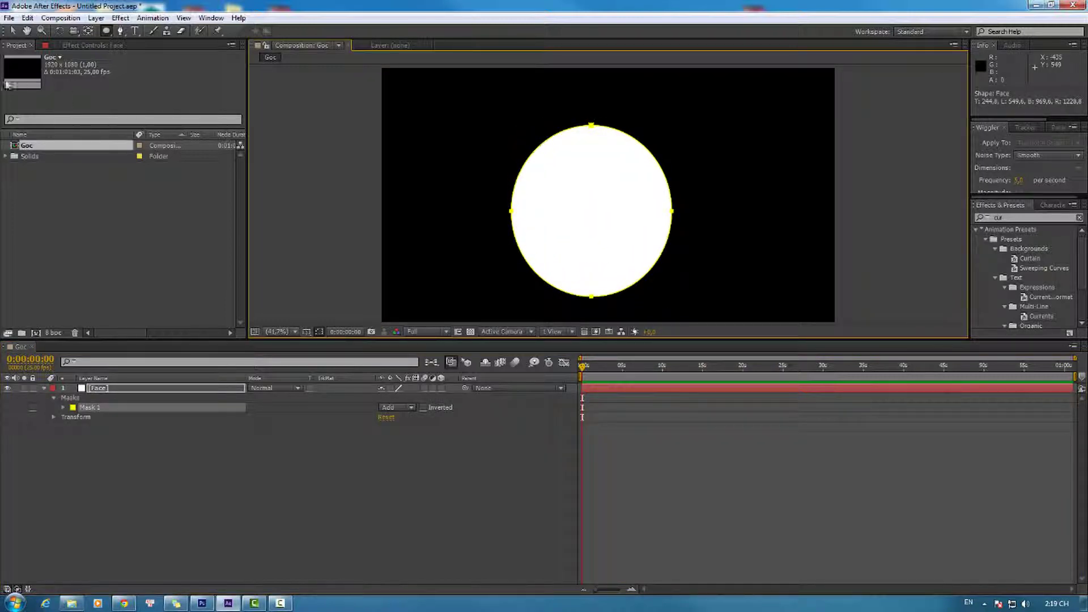
- Reposition the mask and lengthen its bottom point into an egg shape
{"action": "key", "text": "v"}
{"action": "left_click_drag", "start_coordinate": [589, 168], "coordinate": [605, 180]}
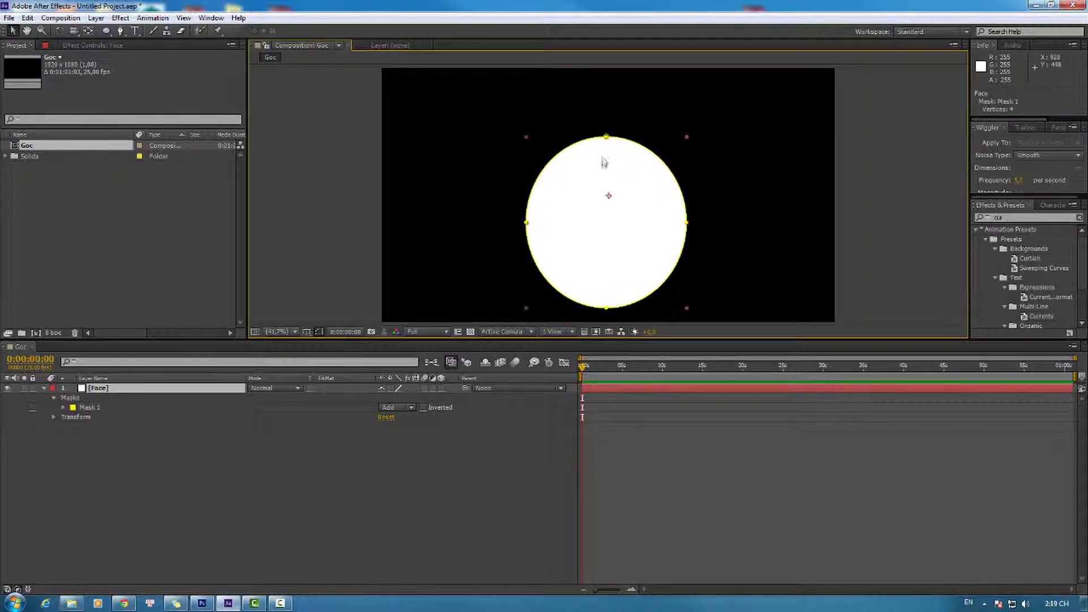
{"action": "left_click_drag", "start_coordinate": [607, 137], "coordinate": [608, 147]}
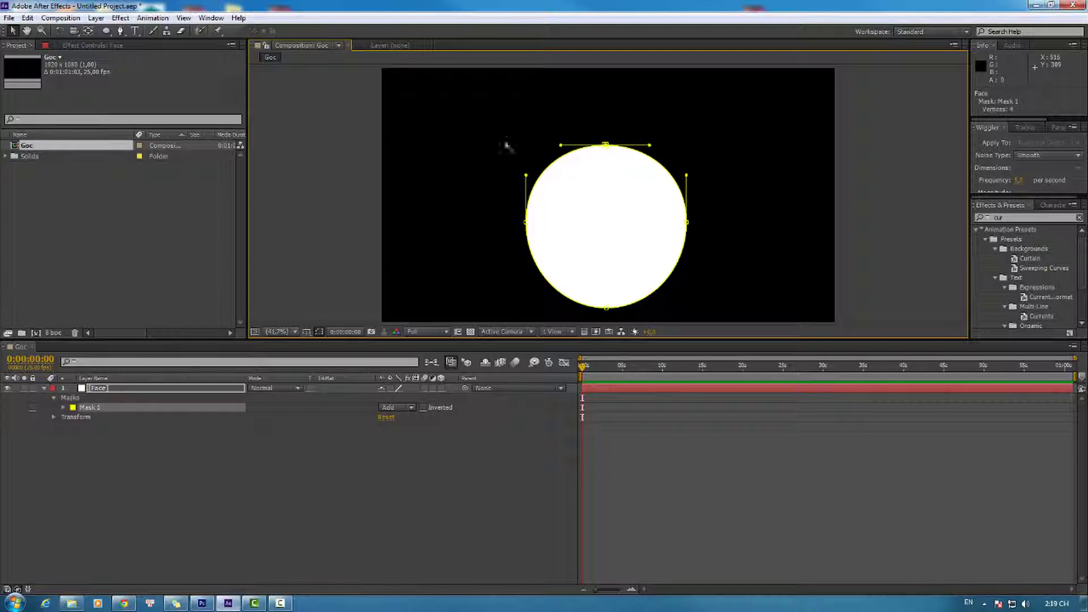
{"action": "left_click_drag", "start_coordinate": [470, 113], "coordinate": [781, 332]}
{"action": "left_click_drag", "start_coordinate": [691, 226], "coordinate": [690, 213]}
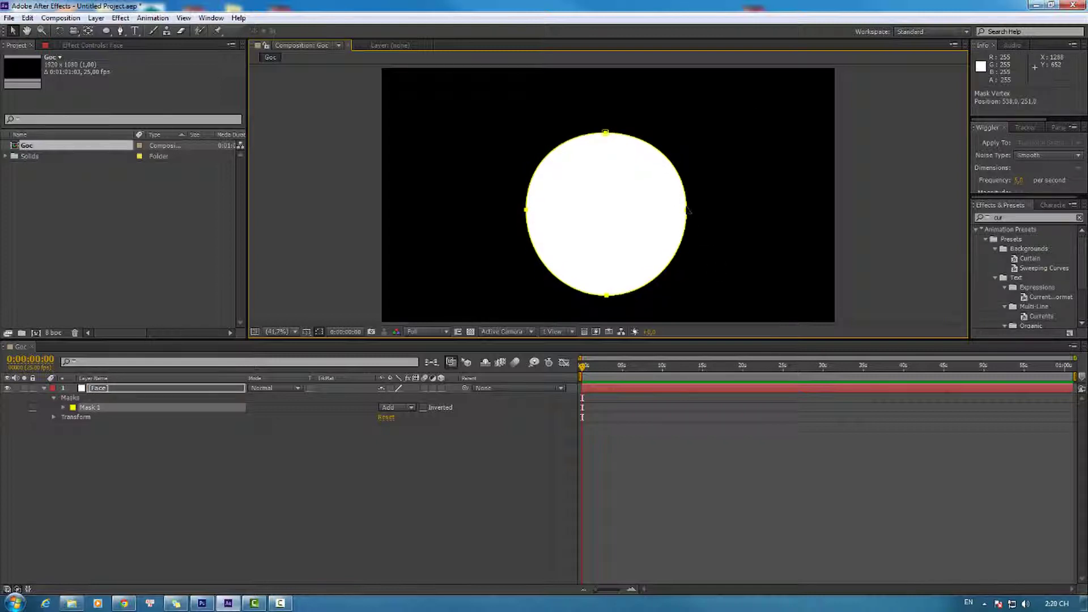
{"action": "left_click_drag", "start_coordinate": [610, 298], "coordinate": [611, 313]}
- Select the Face layer and zoom the timeline in
{"action": "left_click", "coordinate": [641, 491]}
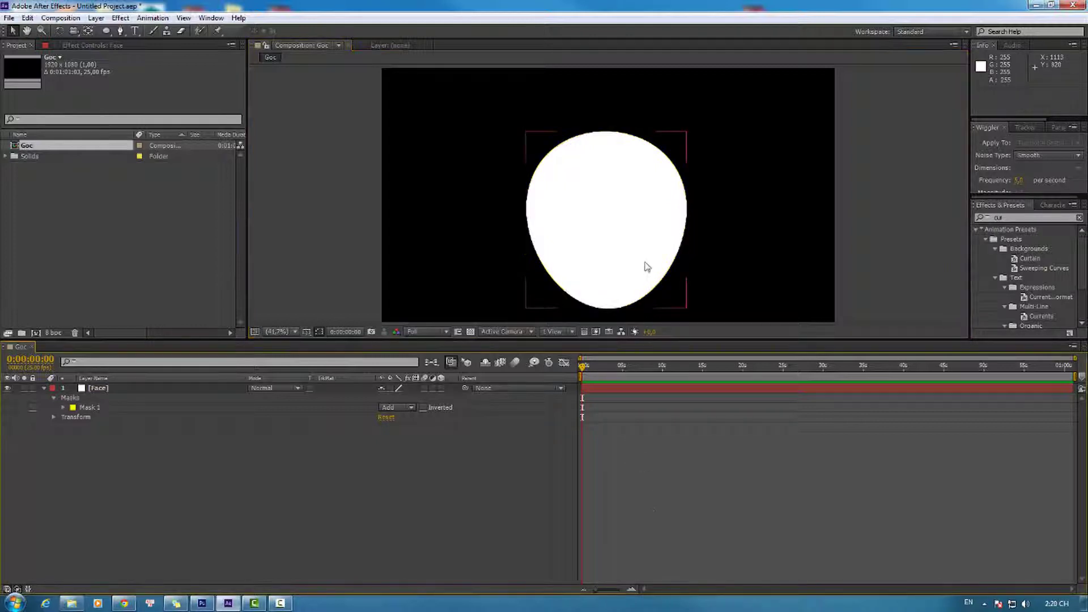
{"action": "scroll", "coordinate": [647, 267], "scroll_direction": "down", "scroll_amount": 2}
{"action": "scroll", "coordinate": [630, 247], "scroll_direction": "up", "scroll_amount": 2}
{"action": "scroll", "coordinate": [633, 256], "scroll_direction": "down", "scroll_amount": 2}
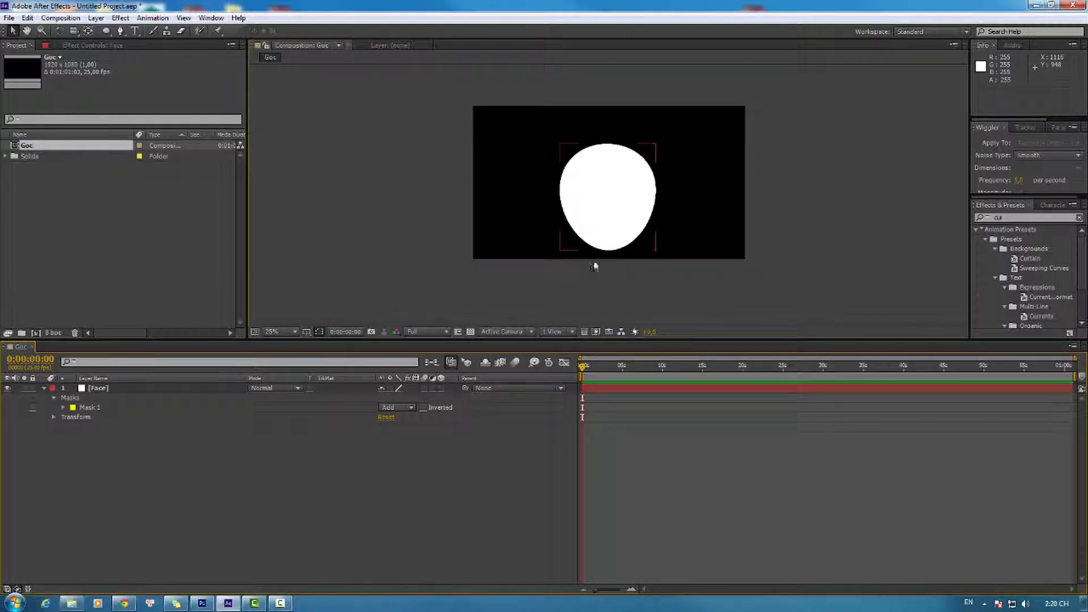
{"action": "left_click", "coordinate": [226, 389]}
{"action": "key", "text": "equal"}
{"action": "key", "text": "equal"}
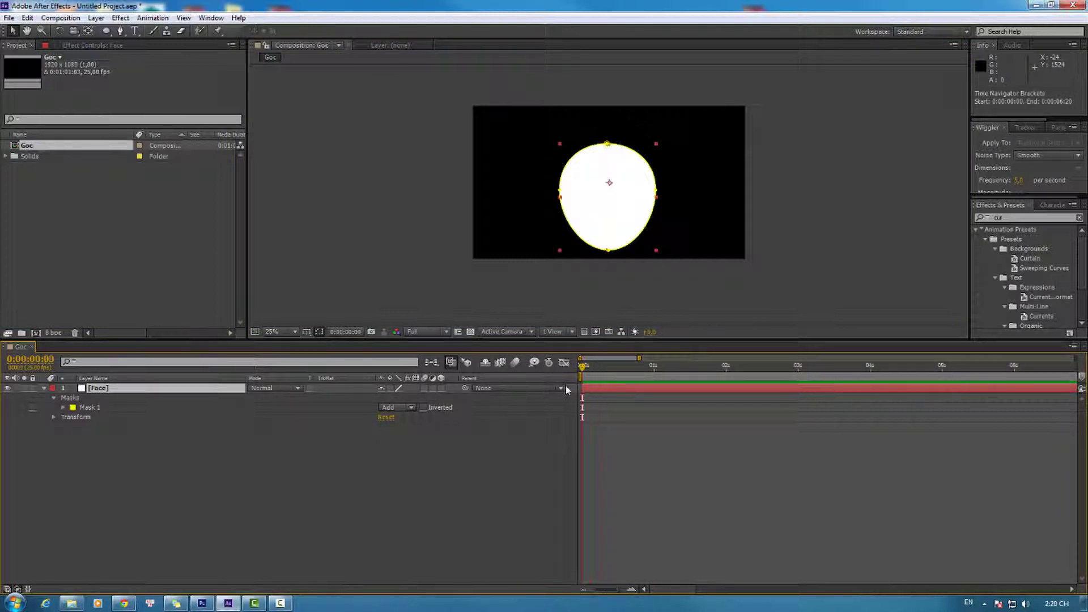
- Zoom the timeline to individual frames and return the playhead to frame 0
{"action": "key", "text": "semicolon"}
{"action": "left_click", "coordinate": [610, 369]}
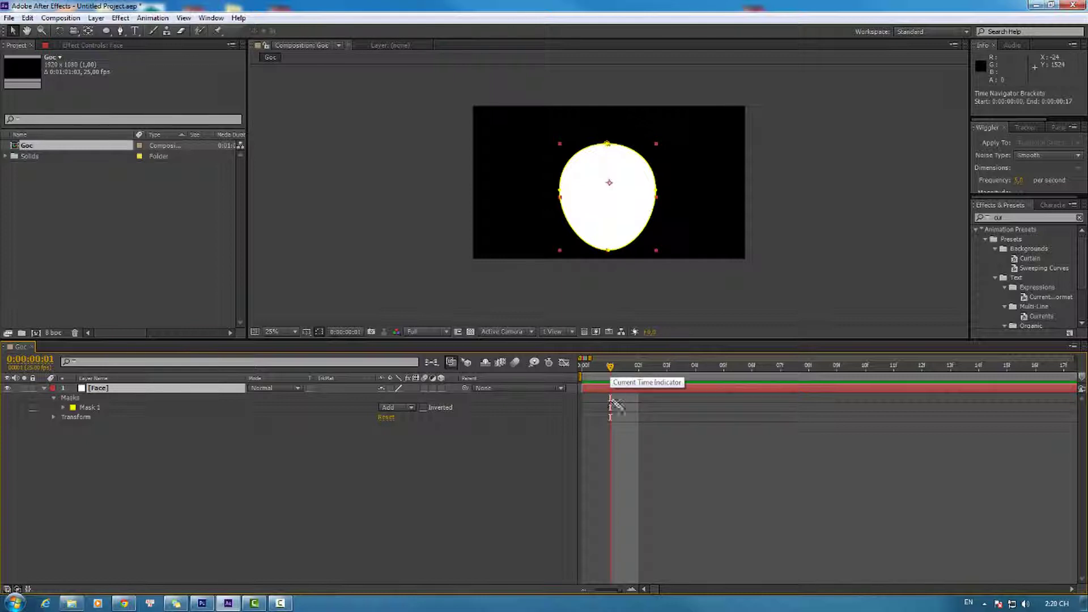
{"action": "left_click", "coordinate": [616, 437]}
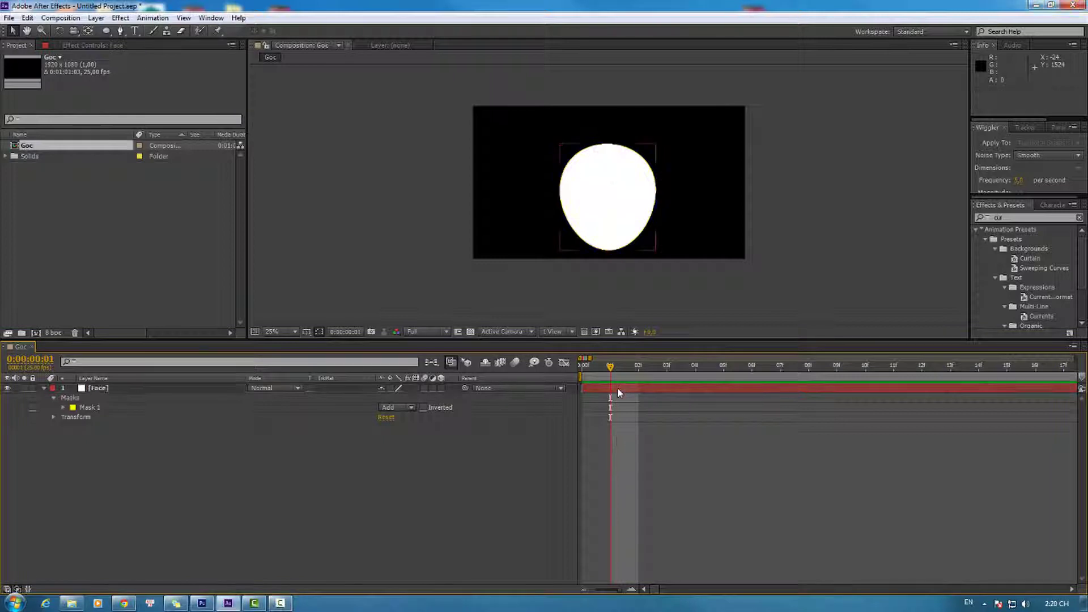
{"action": "left_click", "coordinate": [617, 389]}
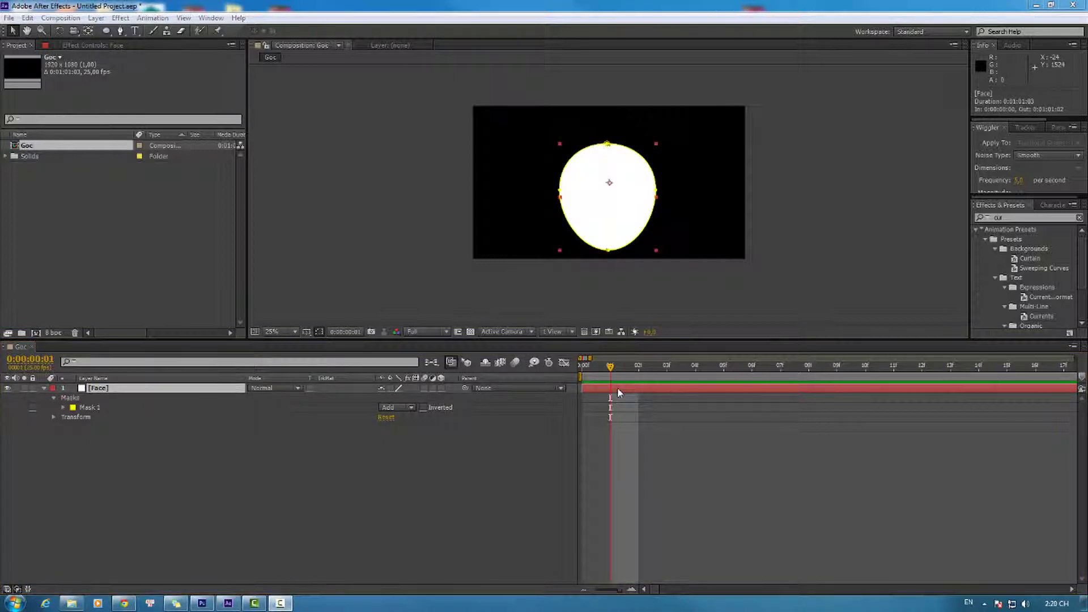
{"action": "left_click", "coordinate": [617, 389]}
{"action": "left_click", "coordinate": [724, 445]}
{"action": "left_click", "coordinate": [589, 378]}
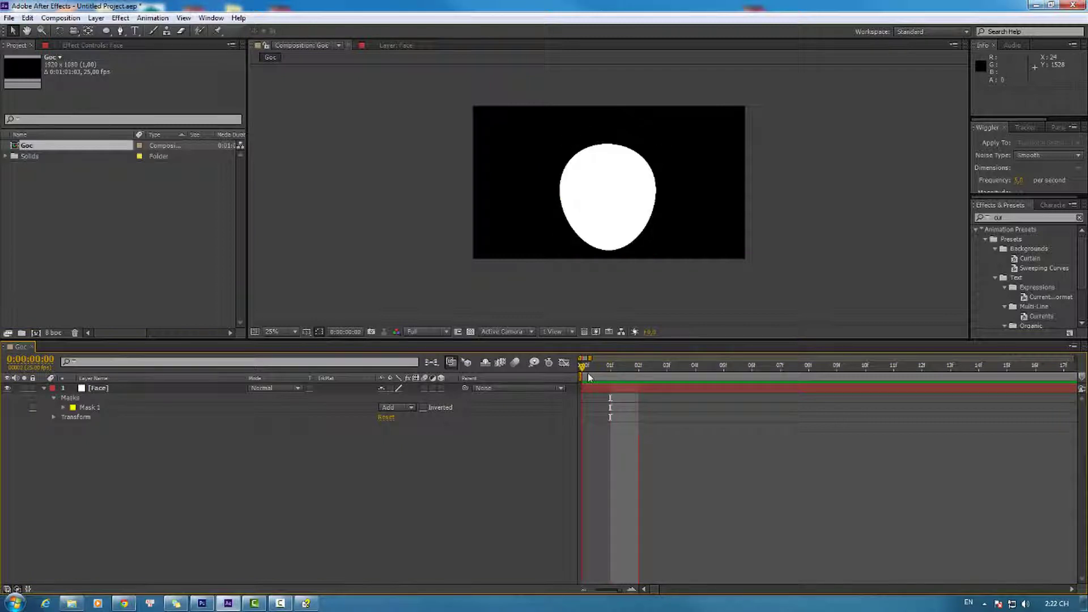
- Duplicate the Face layer and select all points of the top copy's mask
{"action": "left_click", "coordinate": [621, 386]}
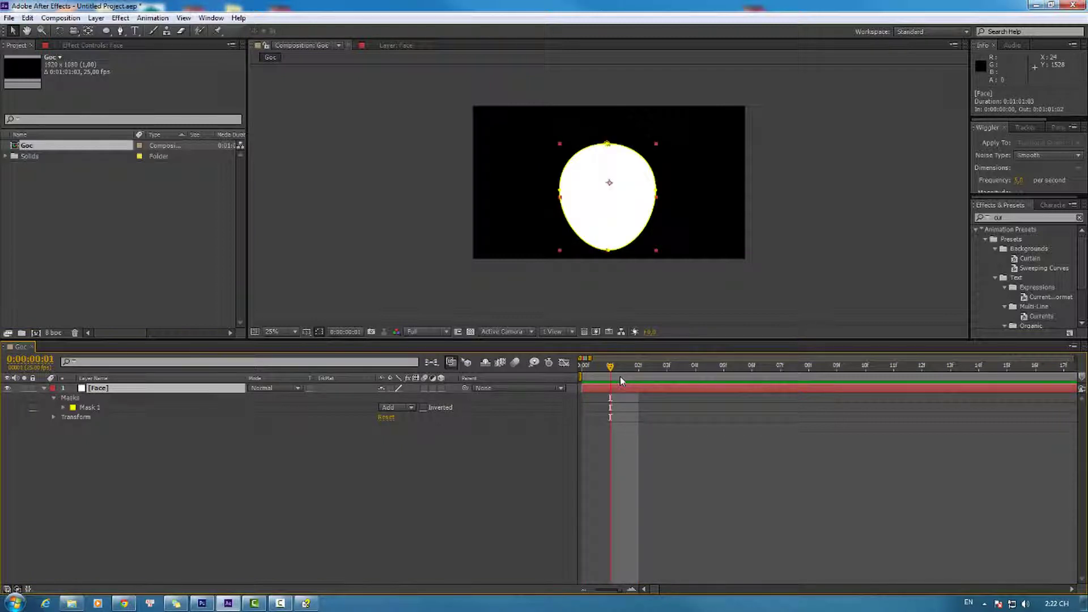
{"action": "key", "text": "ctrl+d"}
{"action": "left_click", "coordinate": [621, 389]}
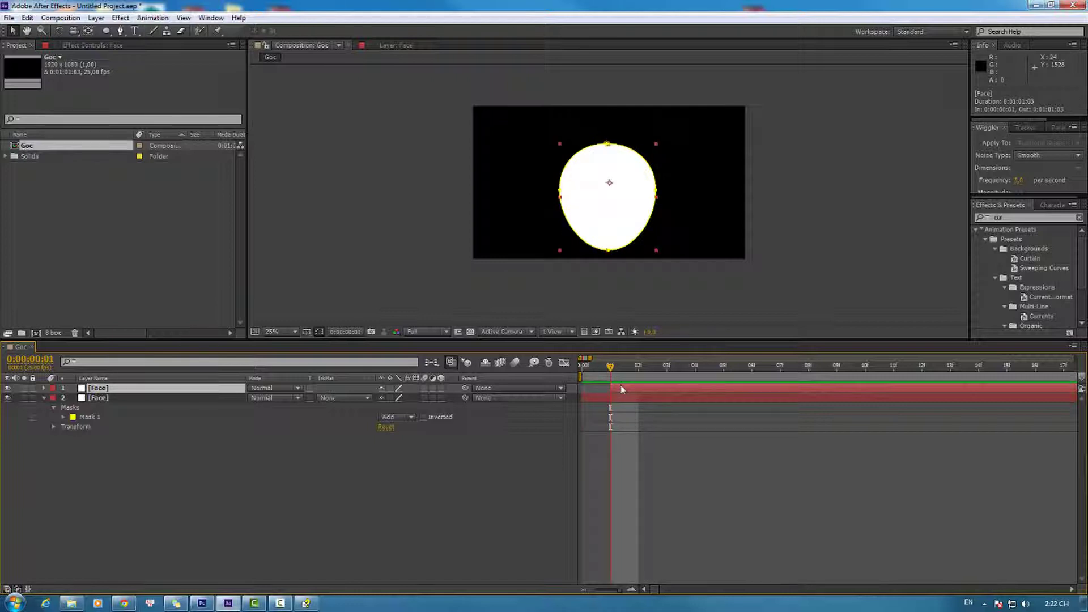
{"action": "scroll", "coordinate": [594, 253], "scroll_direction": "up", "scroll_amount": 2}
{"action": "left_click", "coordinate": [625, 254]}
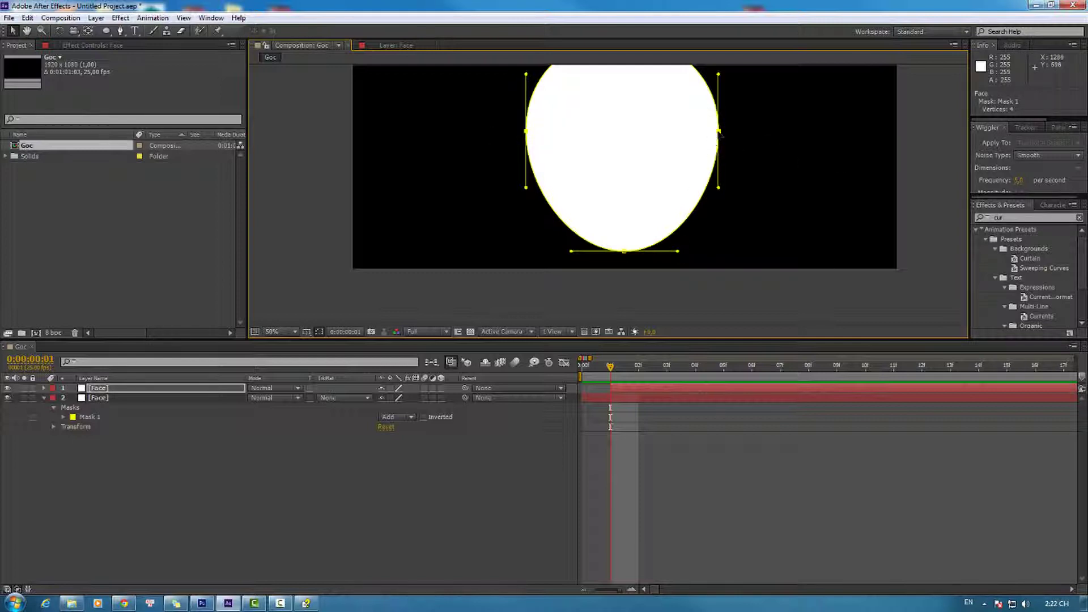
- Add two points to the lower left and right of the top mask
{"action": "left_click", "coordinate": [120, 32]}
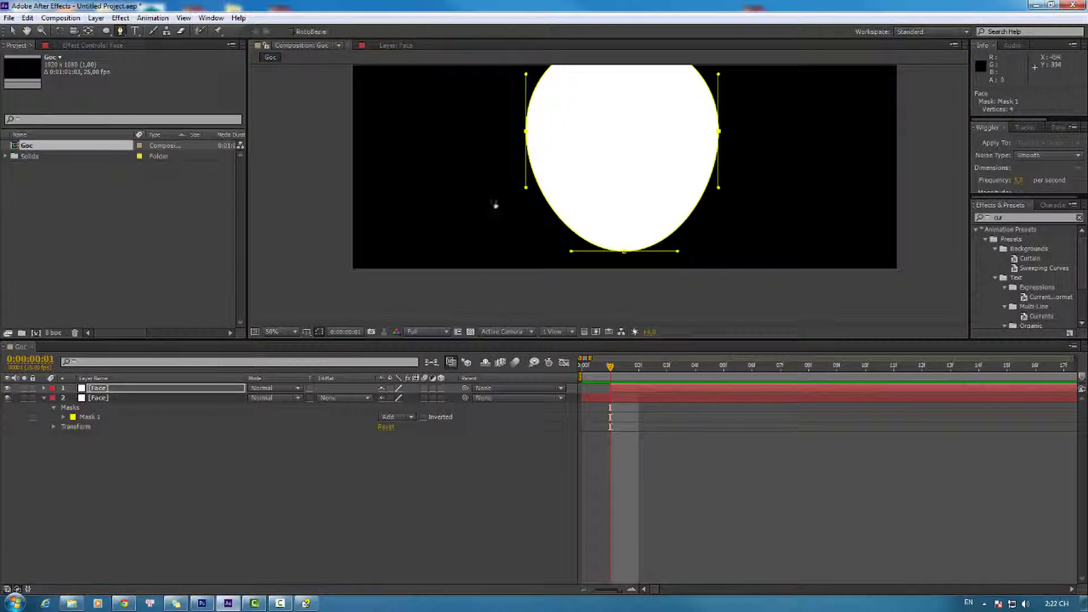
{"action": "left_click", "coordinate": [552, 211]}
{"action": "left_click", "coordinate": [692, 212]}
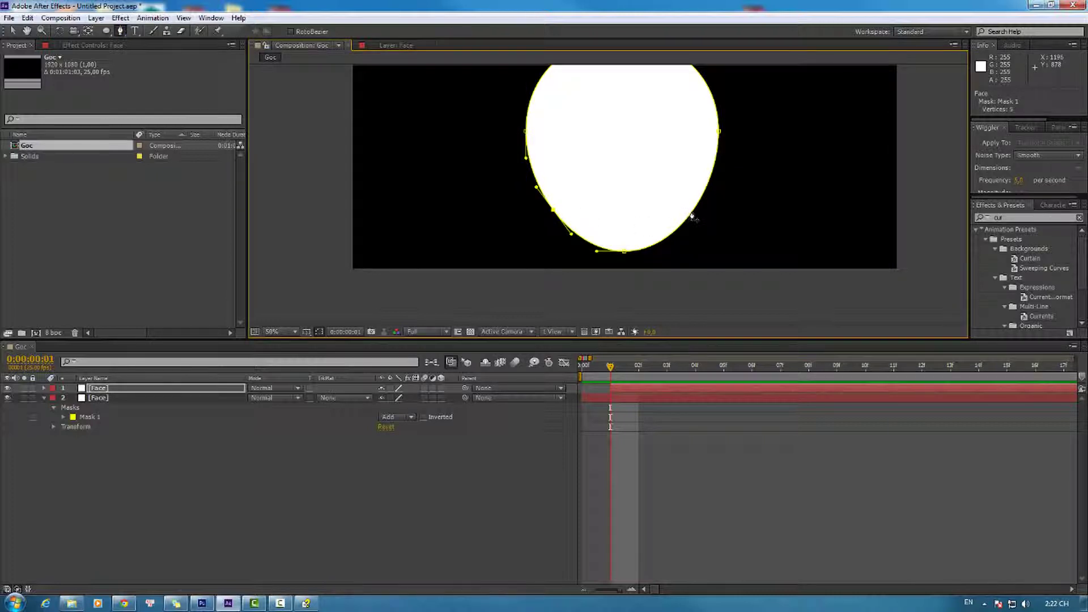
- Move the lower mask points to broaden the jaw, then reselect the top Face layer
{"action": "key", "text": "v"}
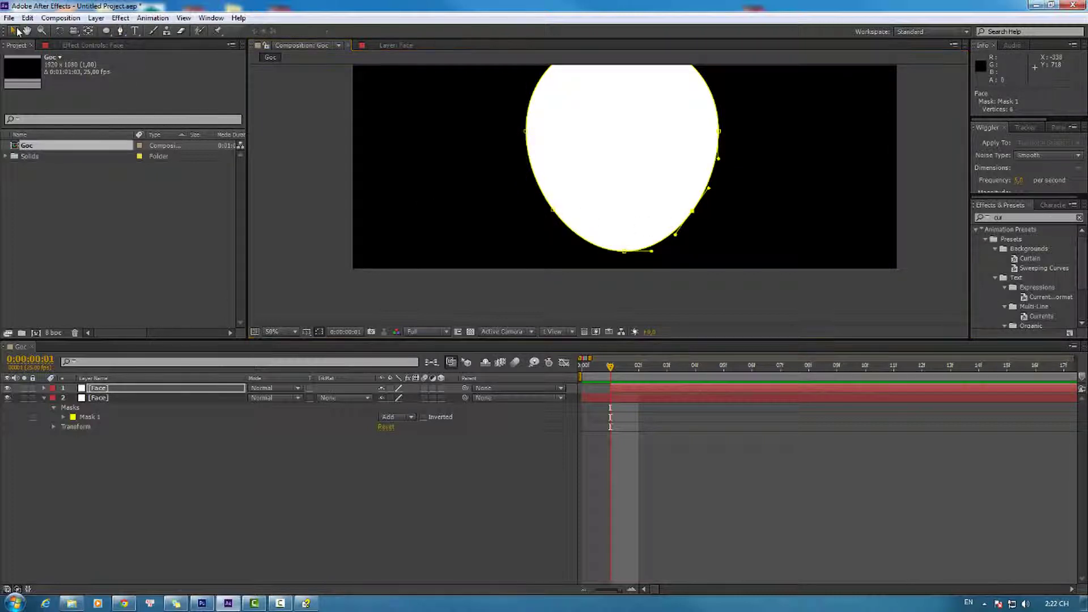
{"action": "mouse_move", "coordinate": [471, 190]}
{"action": "left_mouse_down"}
{"action": "mouse_move", "coordinate": [749, 229]}
{"action": "mouse_move", "coordinate": [692, 228]}
{"action": "left_mouse_up"}
{"action": "left_click", "coordinate": [624, 114]}
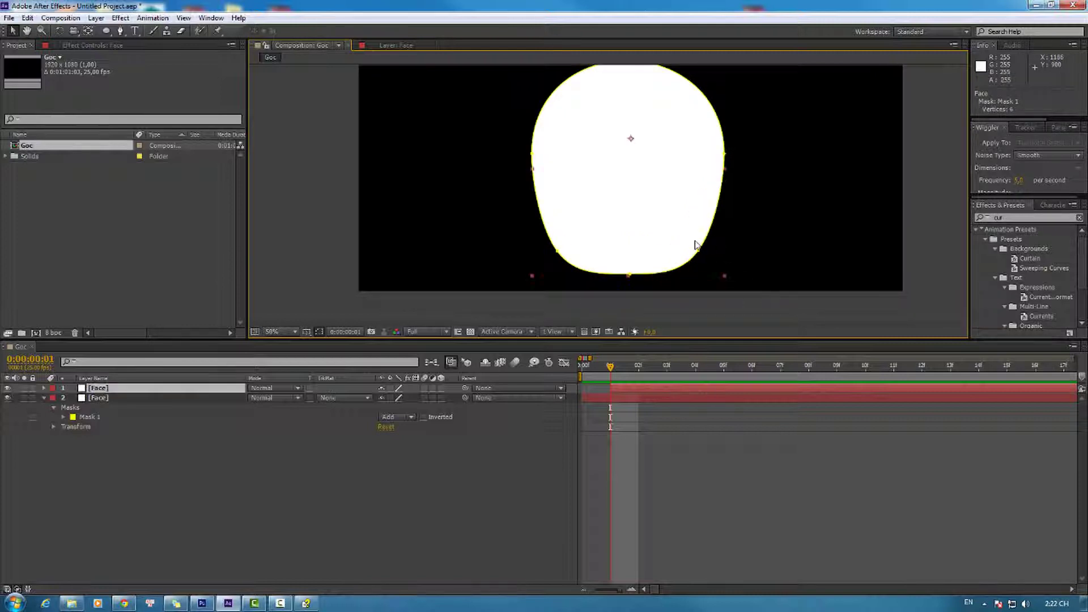
{"action": "scroll", "coordinate": [697, 243], "scroll_direction": "down", "scroll_amount": 2}
{"action": "left_click", "coordinate": [759, 214]}
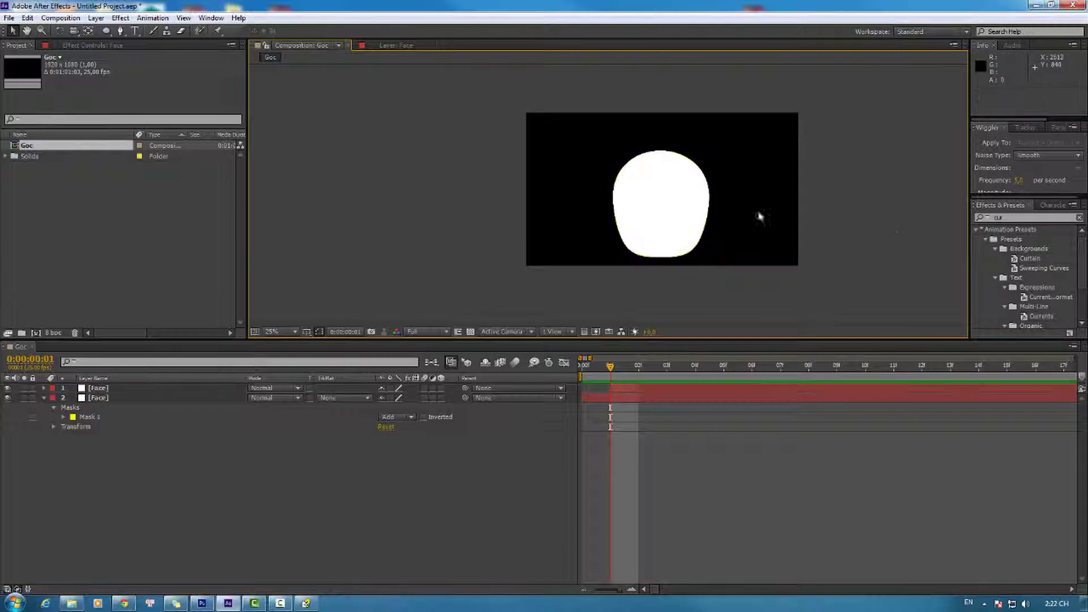
{"action": "left_click", "coordinate": [626, 389]}
- Duplicate the top Face layer, offset it one frame, and trim the lower layers to frames 2 and 0
{"action": "key", "text": "ctrl+d"}
{"action": "key", "text": "alt+Page_Down"}
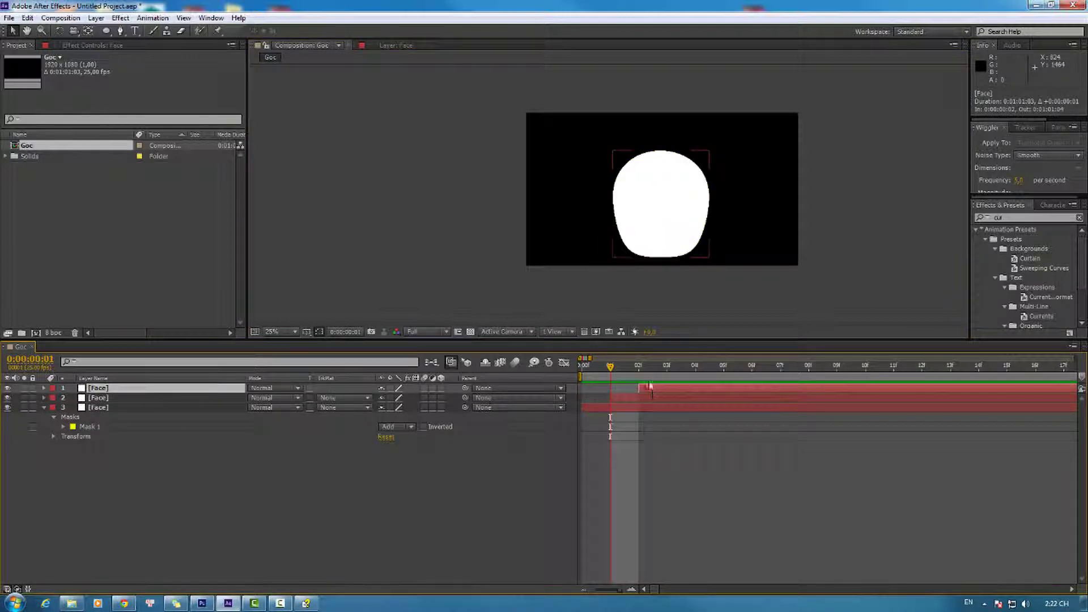
{"action": "left_click", "coordinate": [642, 369]}
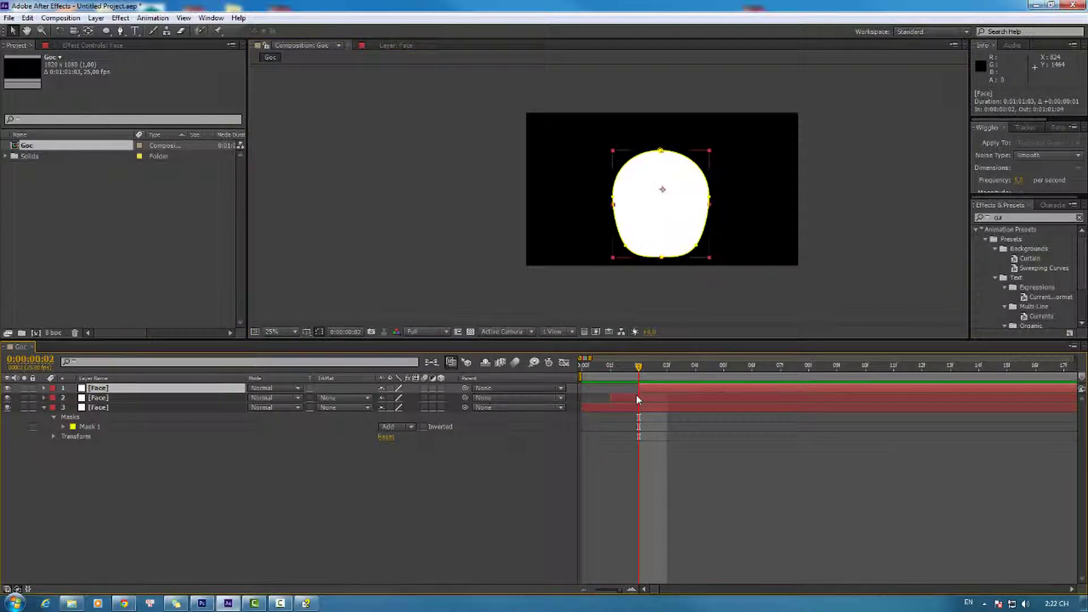
{"action": "left_click", "coordinate": [638, 397]}
{"action": "key", "text": "alt+bracketright"}
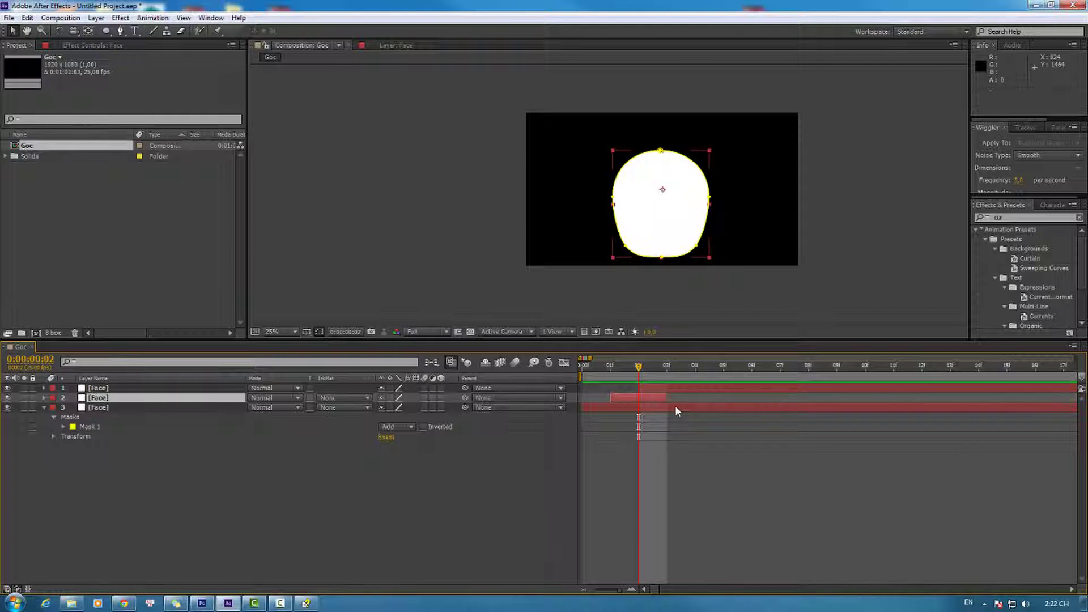
{"action": "left_click_drag", "start_coordinate": [663, 401], "coordinate": [651, 404]}
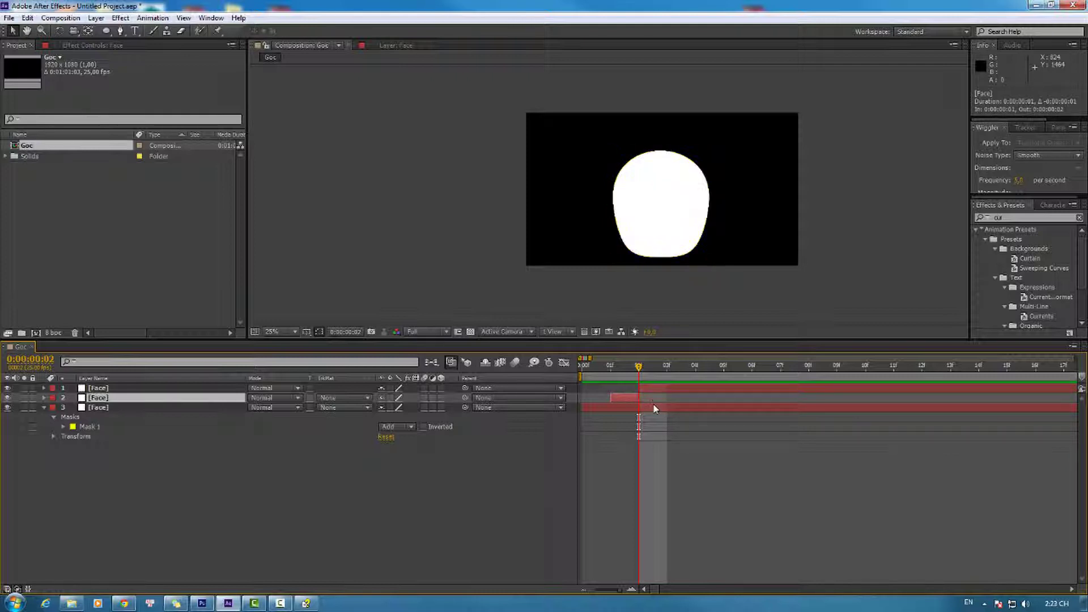
{"action": "left_click", "coordinate": [591, 375]}
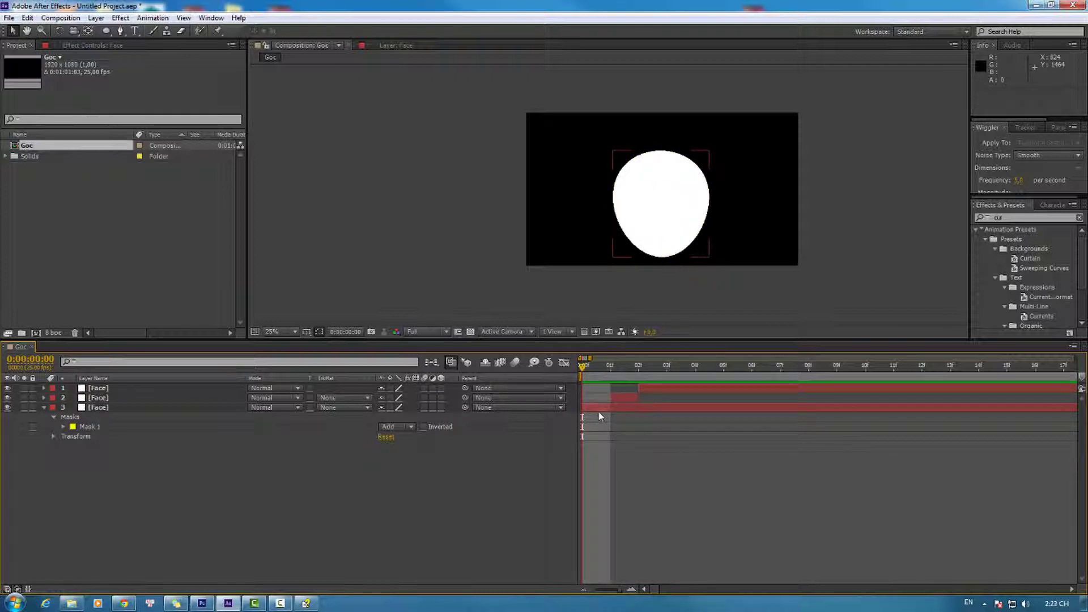
{"action": "left_click", "coordinate": [623, 408]}
{"action": "key", "text": "alt+bracketright"}
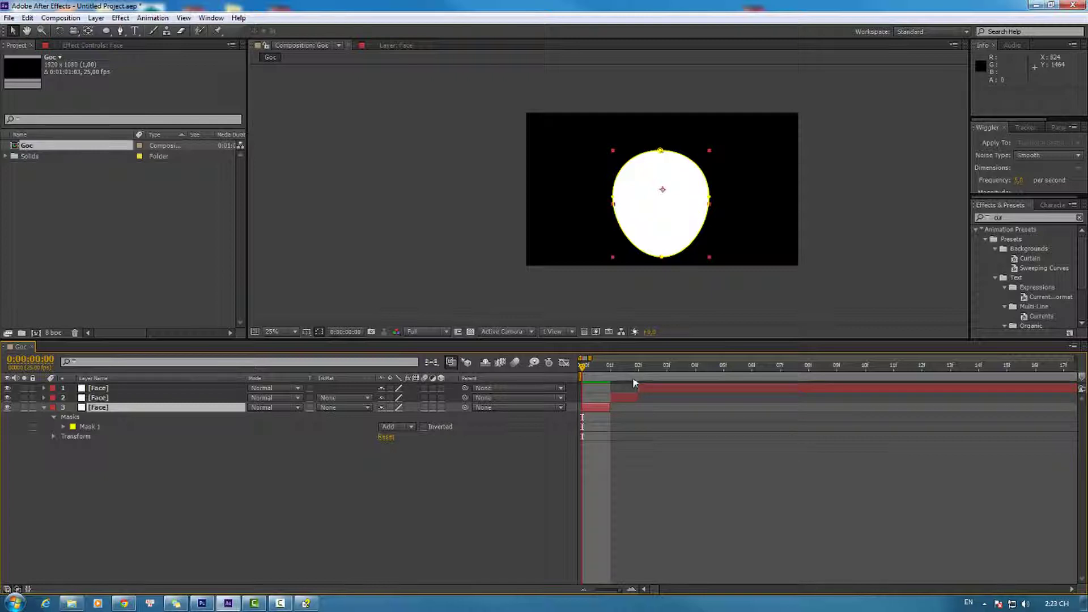
{"action": "mouse_move", "coordinate": [638, 368]}
{"action": "left_mouse_down"}
{"action": "mouse_move", "coordinate": [597, 372]}
{"action": "mouse_move", "coordinate": [643, 372]}
{"action": "left_mouse_up"}
- Reshape the top layer's mask into a bulb-like head with a narrow, flat chin
{"action": "left_click", "coordinate": [678, 230]}
{"action": "scroll", "coordinate": [685, 234], "scroll_direction": "up", "scroll_amount": 2}
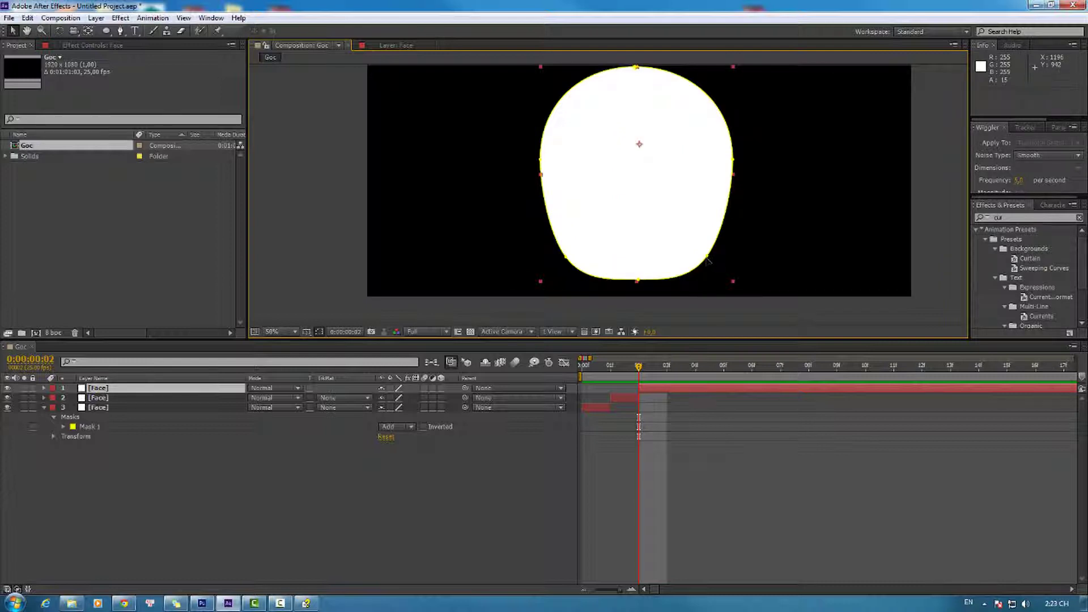
{"action": "left_click_drag", "start_coordinate": [708, 260], "coordinate": [690, 247]}
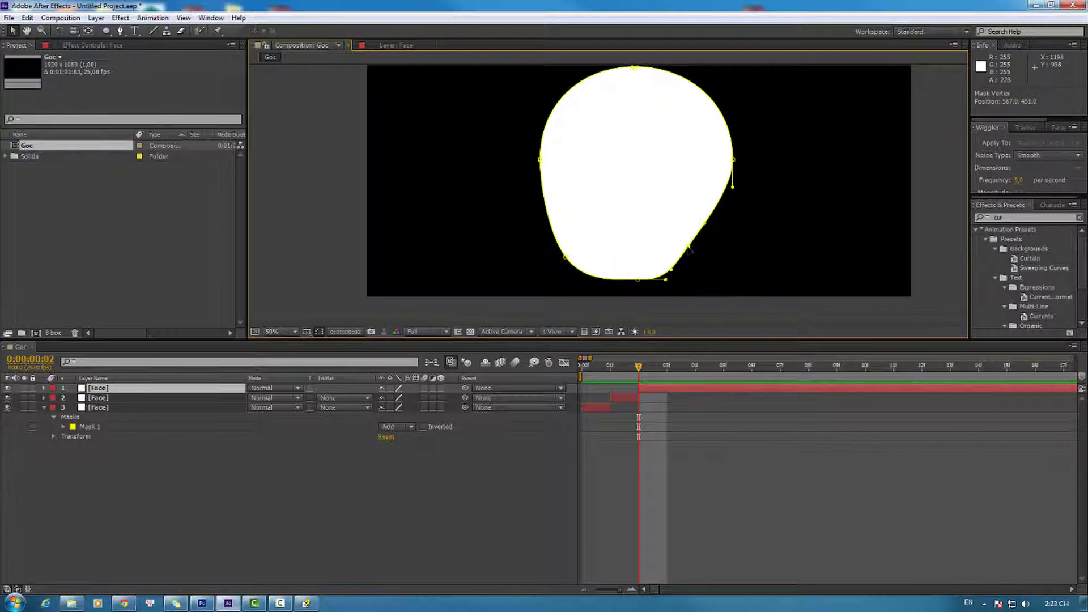
{"action": "left_click_drag", "start_coordinate": [566, 257], "coordinate": [584, 246]}
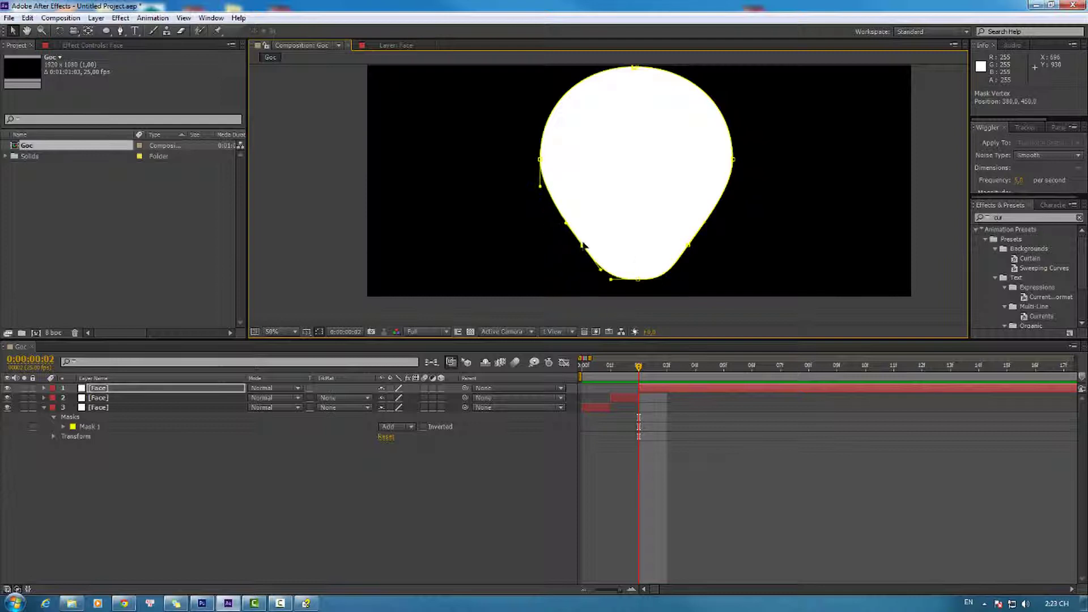
{"action": "left_click", "coordinate": [639, 279]}
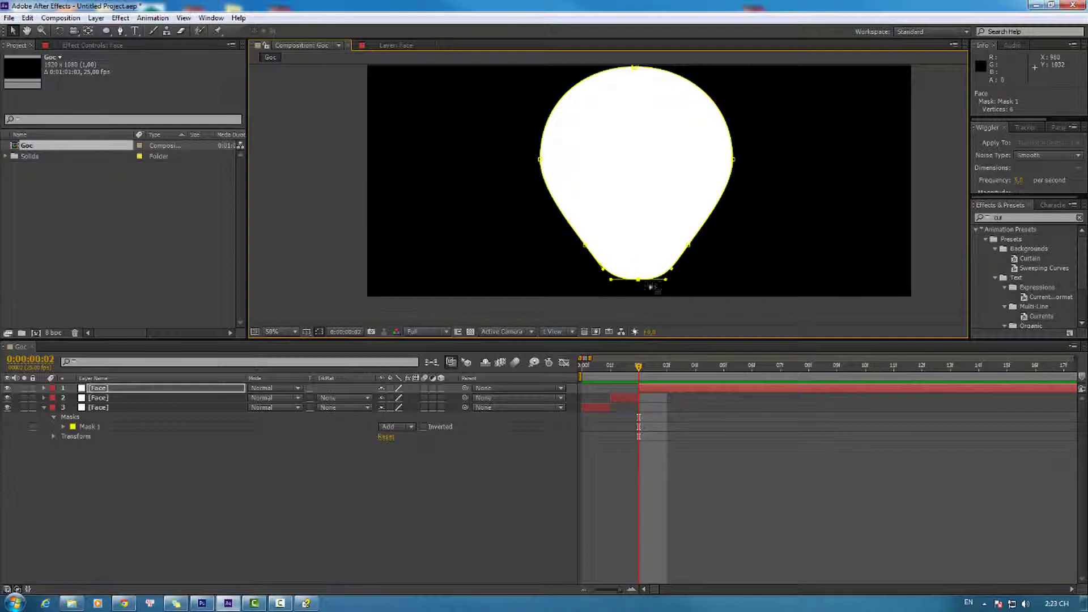
{"action": "left_click_drag", "start_coordinate": [668, 281], "coordinate": [692, 278]}
{"action": "mouse_move", "coordinate": [611, 280]}
{"action": "left_mouse_down"}
{"action": "mouse_move", "coordinate": [592, 280]}
{"action": "mouse_move", "coordinate": [637, 288]}
{"action": "left_mouse_up"}
{"action": "left_click", "coordinate": [661, 431]}
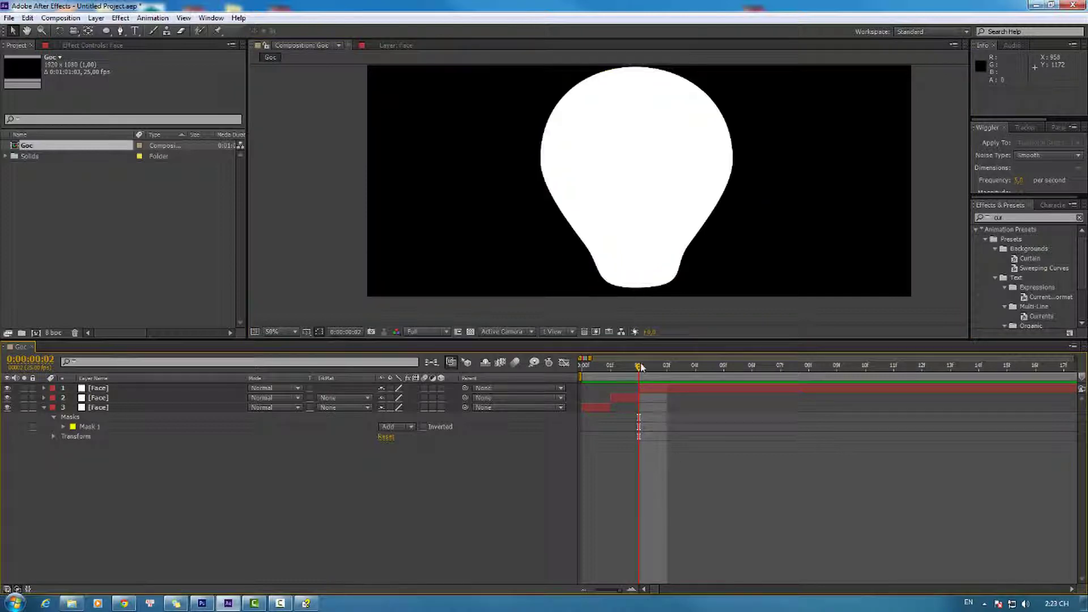
{"action": "mouse_move", "coordinate": [640, 366]}
{"action": "left_mouse_down"}
{"action": "mouse_move", "coordinate": [567, 381]}
{"action": "mouse_move", "coordinate": [654, 382]}
{"action": "left_mouse_up"}
{"action": "left_click", "coordinate": [659, 389]}
- Trim the top Face layer at the current frame and duplicate it, moving to frame 3
{"action": "key", "text": "alt+bracketright"}
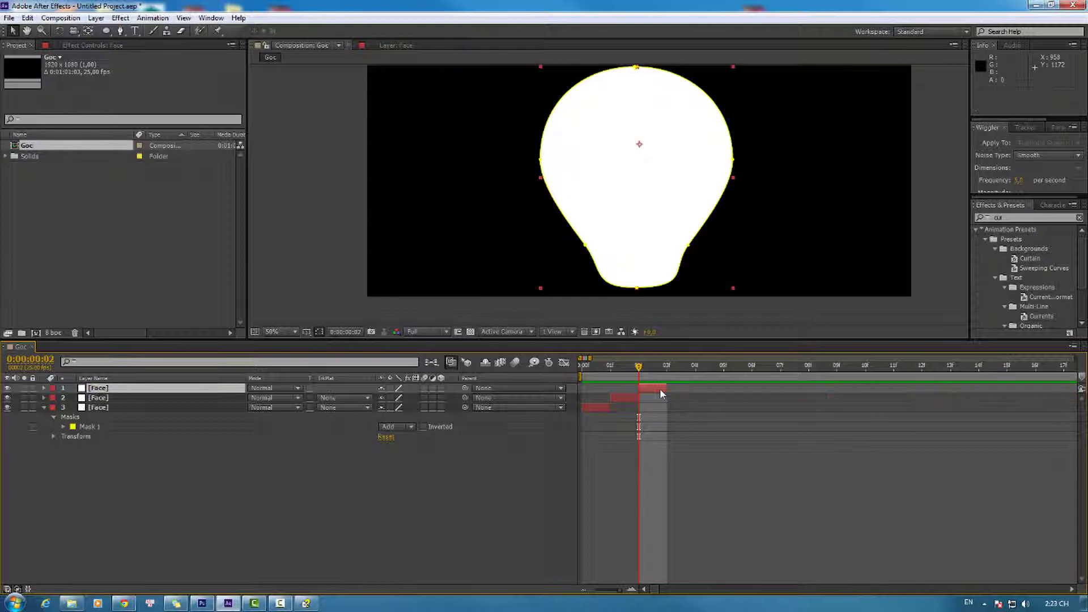
{"action": "left_click_drag", "start_coordinate": [593, 358], "coordinate": [656, 393]}
{"action": "key", "text": "ctrl+d"}
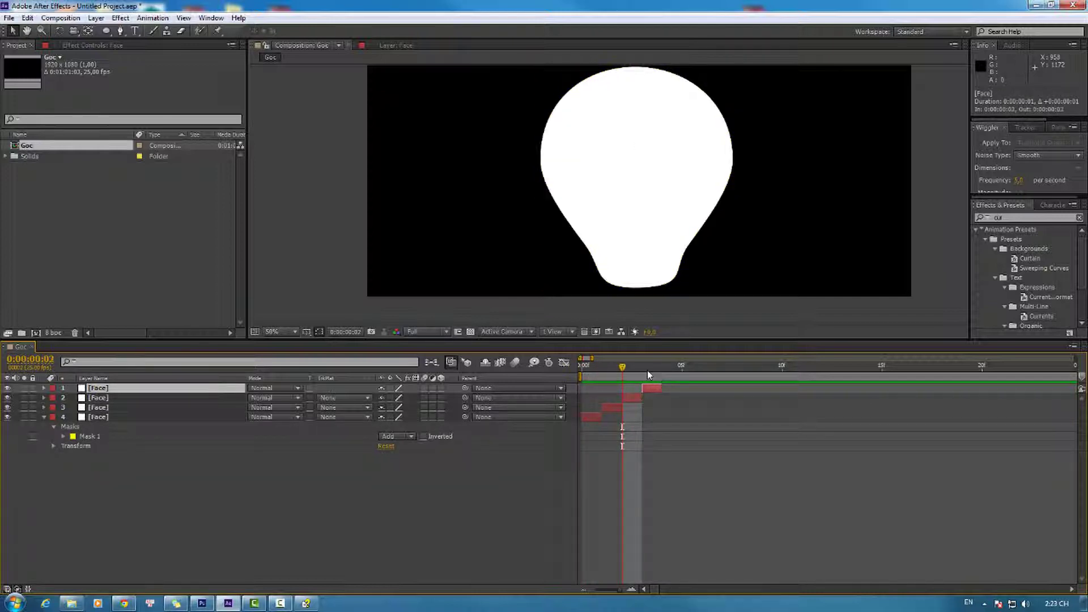
{"action": "left_click", "coordinate": [652, 373]}
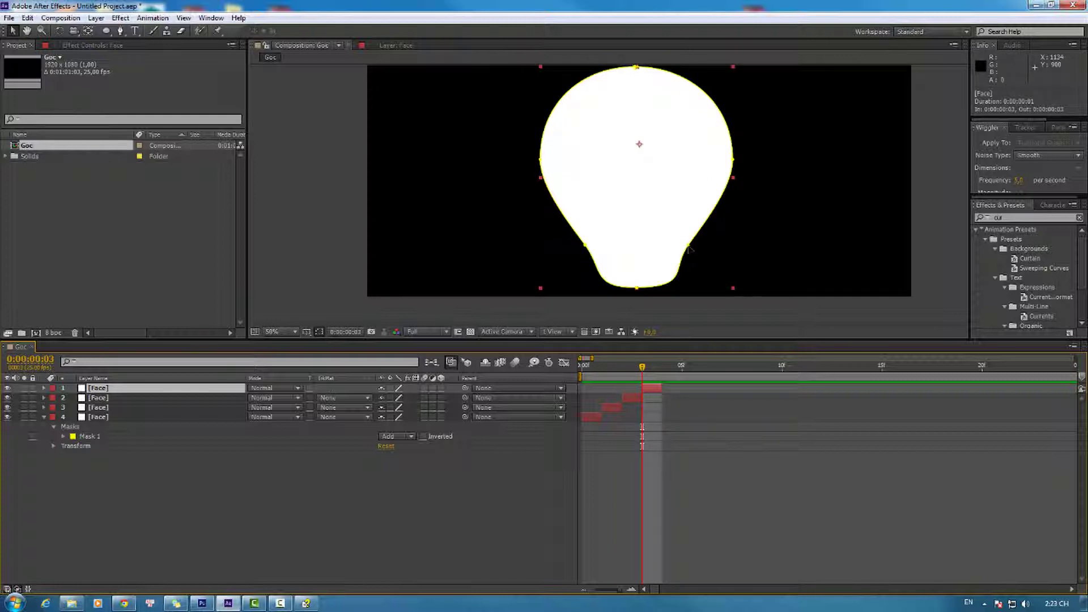
- Reshape the duplicate's mask into a wide bell with a broad jaw, then scrub frames to compare
{"action": "left_click_drag", "start_coordinate": [687, 246], "coordinate": [733, 255]}
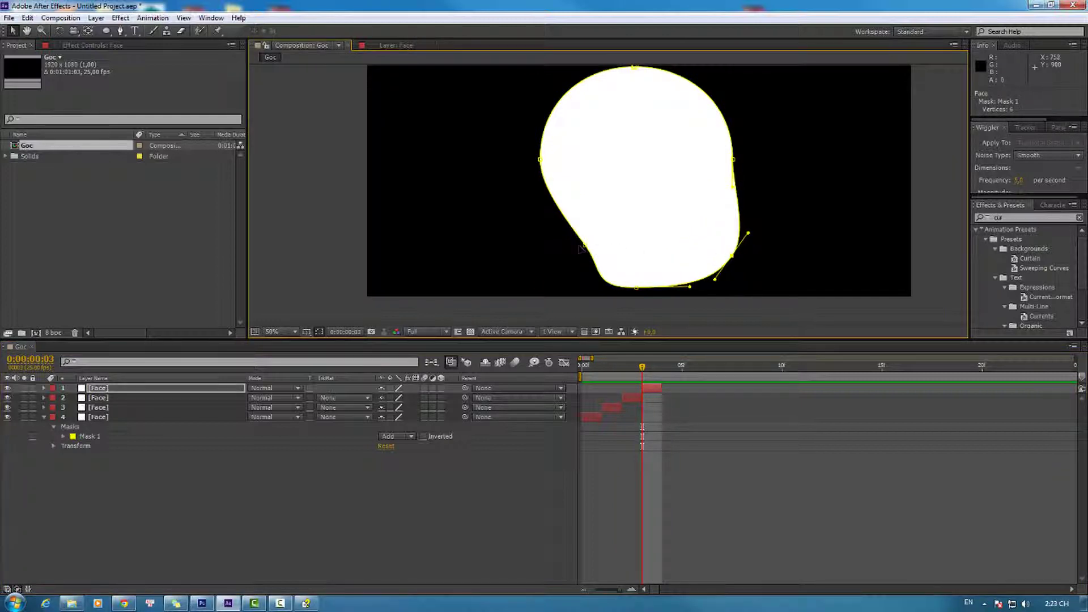
{"action": "left_click_drag", "start_coordinate": [588, 247], "coordinate": [529, 260]}
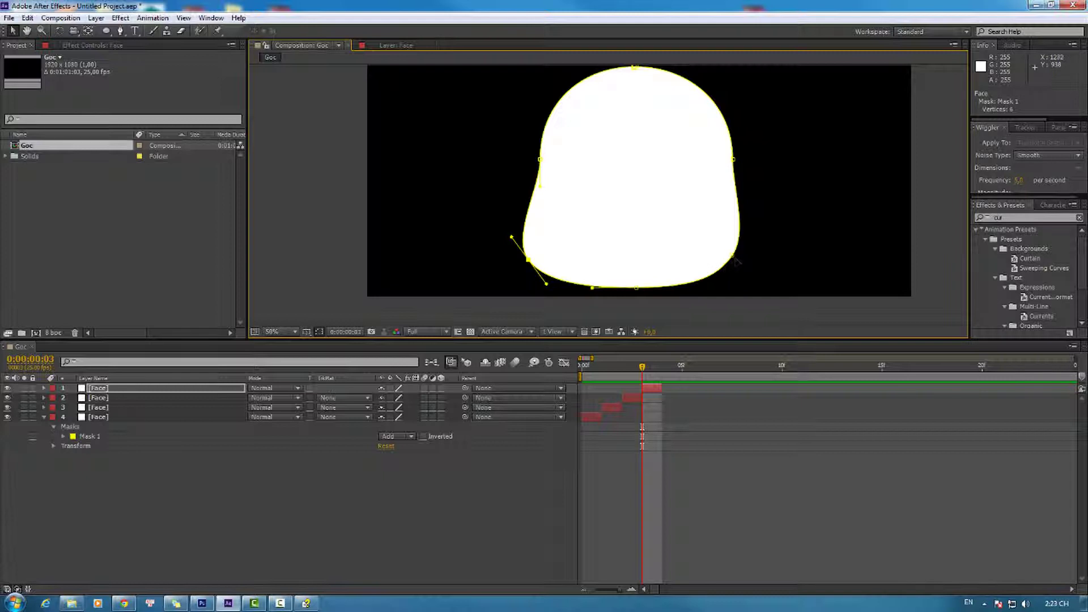
{"action": "left_click_drag", "start_coordinate": [734, 256], "coordinate": [745, 262]}
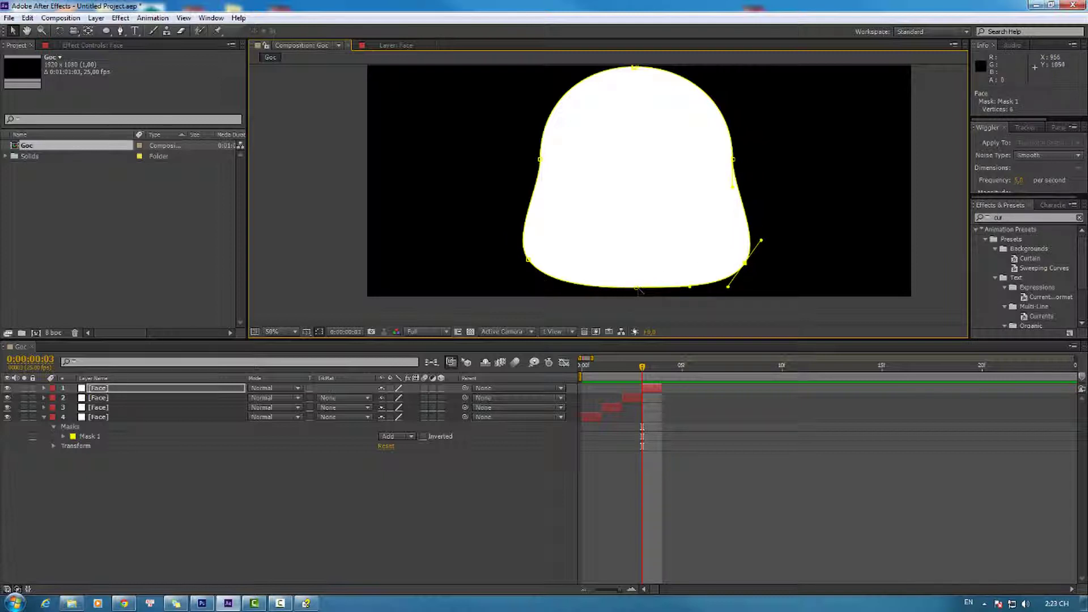
{"action": "left_click_drag", "start_coordinate": [637, 288], "coordinate": [637, 293]}
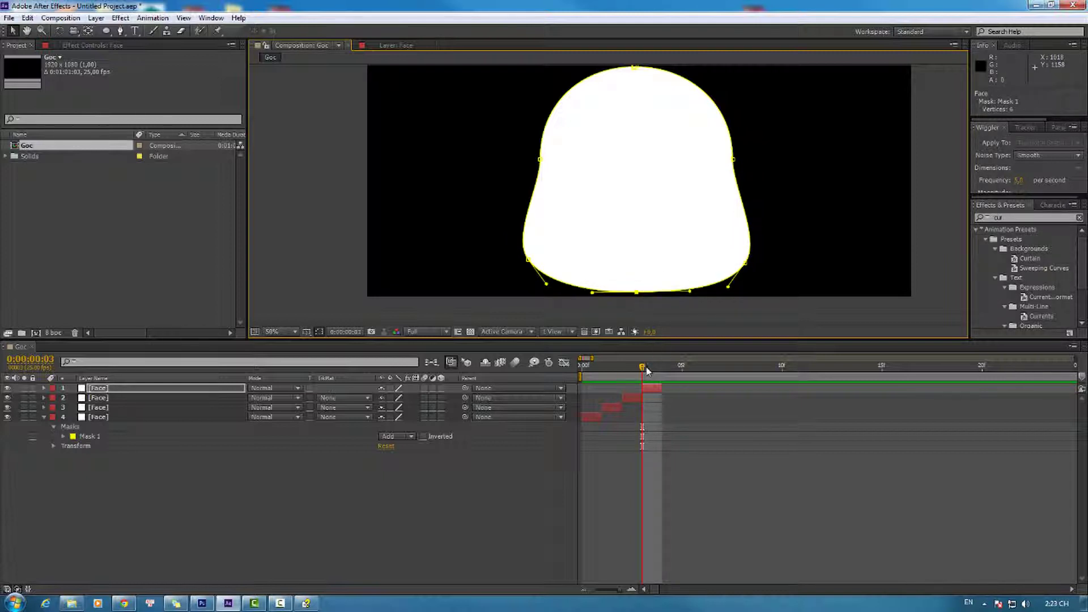
{"action": "left_click_drag", "start_coordinate": [643, 368], "coordinate": [645, 386]}
{"action": "scroll", "coordinate": [656, 228], "scroll_direction": "down", "scroll_amount": 1}
{"action": "mouse_move", "coordinate": [642, 378]}
{"action": "left_mouse_down"}
{"action": "mouse_move", "coordinate": [629, 381]}
{"action": "mouse_move", "coordinate": [647, 376]}
{"action": "left_mouse_up"}
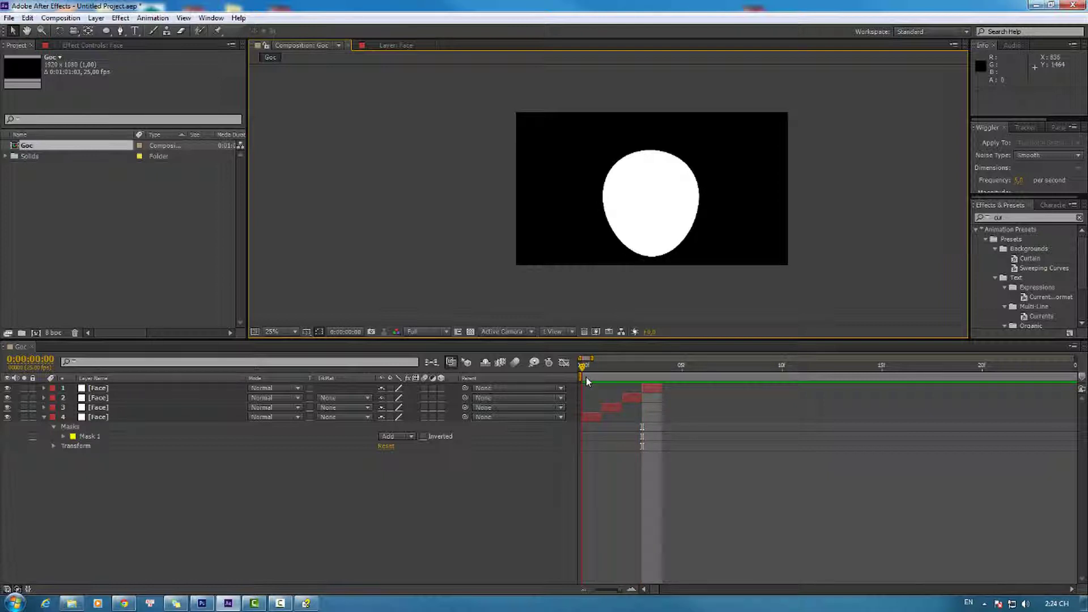
- Preview the animation, then pre-compose all four Face layers into a comp named Face
{"action": "key", "text": "space"}
{"action": "key", "text": "space"}
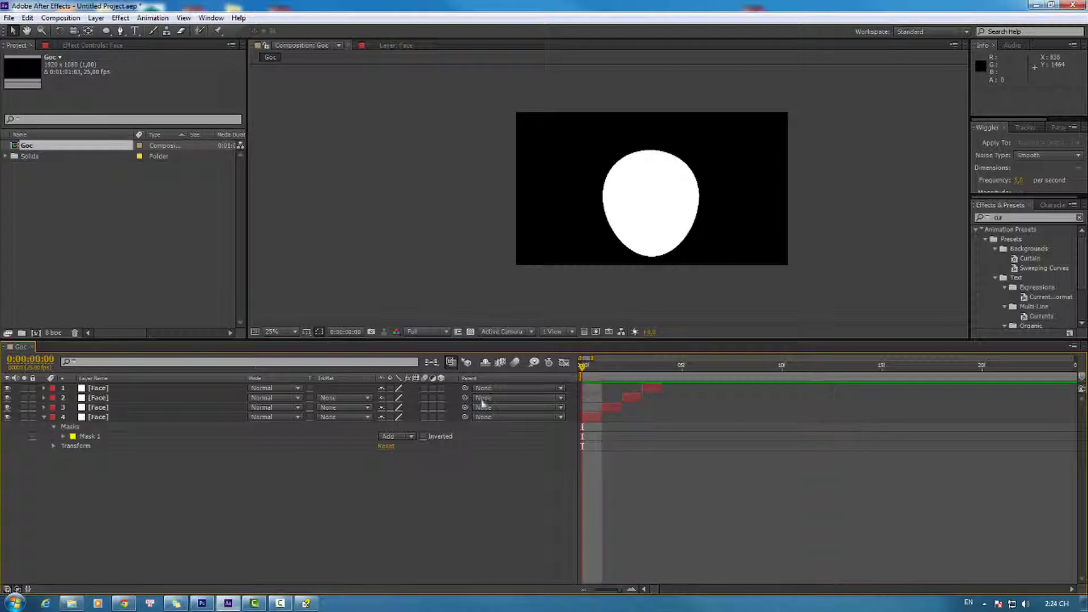
{"action": "left_click_drag", "start_coordinate": [124, 505], "coordinate": [158, 379]}
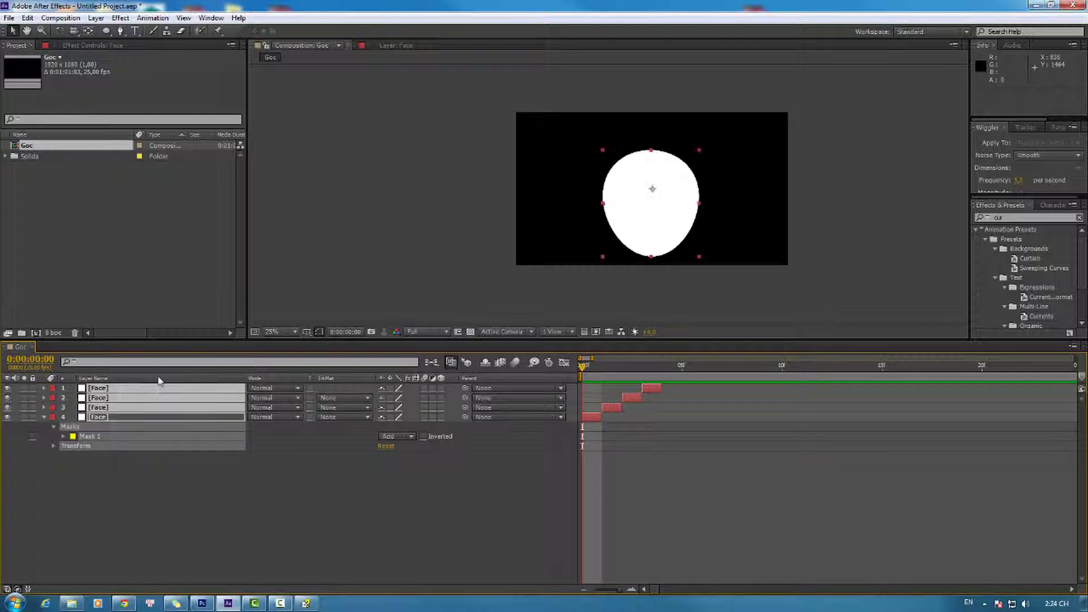
{"action": "key", "text": "semicolon"}
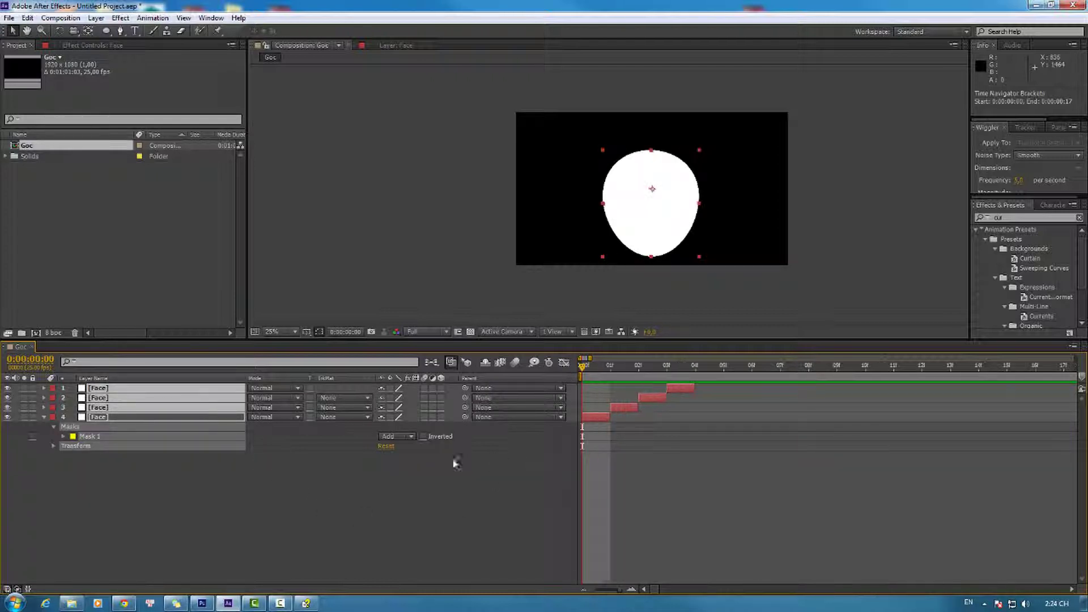
{"action": "key", "text": "ctrl+shift+c"}
{"action": "type", "text": "Fac"}
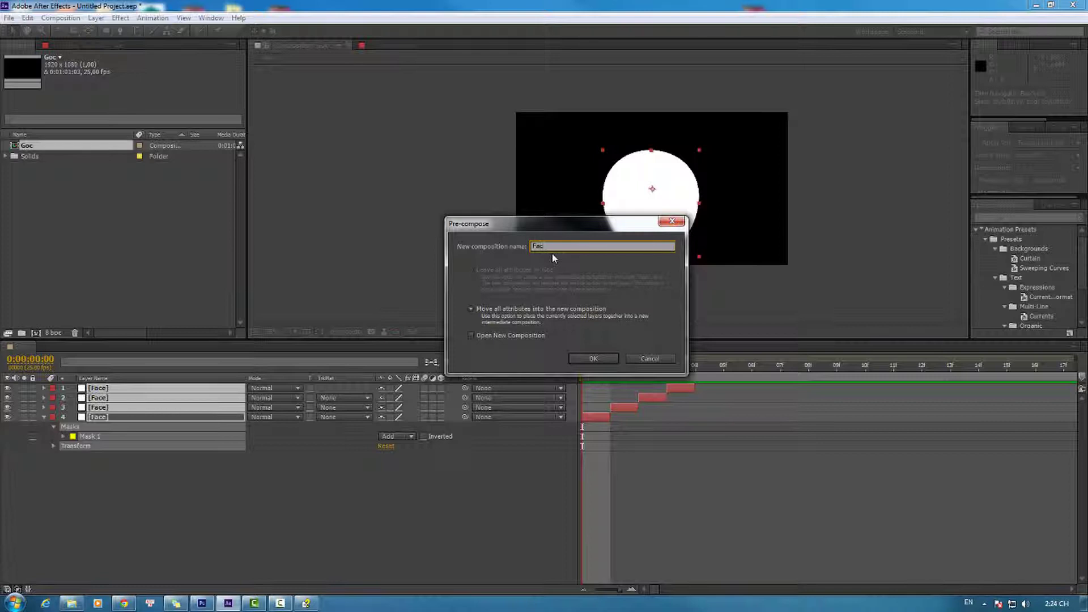
{"action": "type", "text": "e"}
{"action": "key", "text": "Return"}
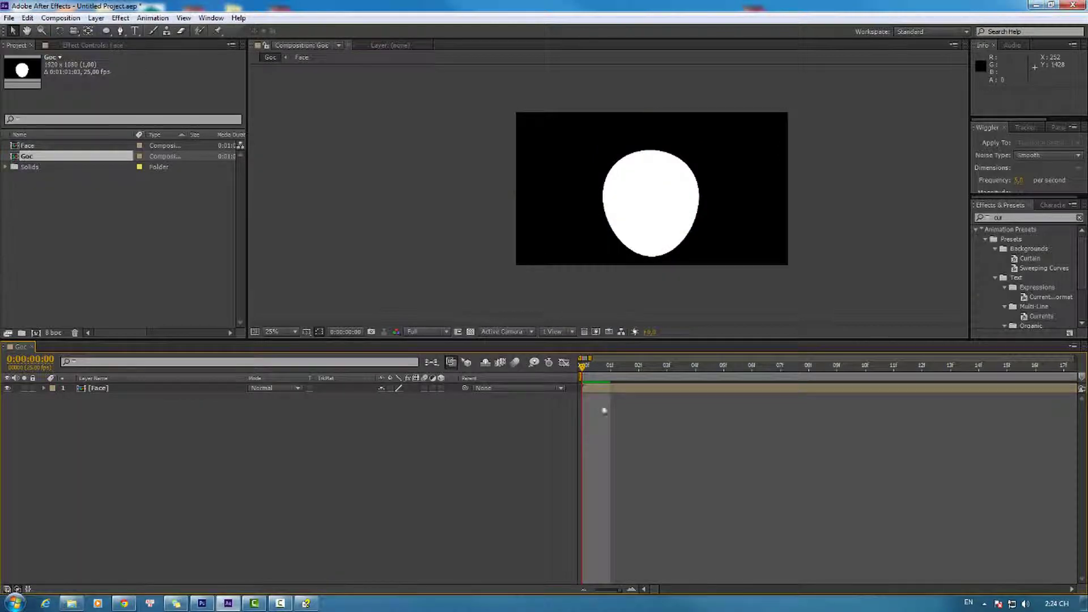
- Pre-compose the Face layer through the Layer menu into a new composition named Control
{"action": "mouse_move", "coordinate": [584, 367]}
{"action": "left_mouse_down"}
{"action": "mouse_move", "coordinate": [675, 369]}
{"action": "mouse_move", "coordinate": [570, 372]}
{"action": "left_mouse_up"}
{"action": "right_click", "coordinate": [130, 414]}
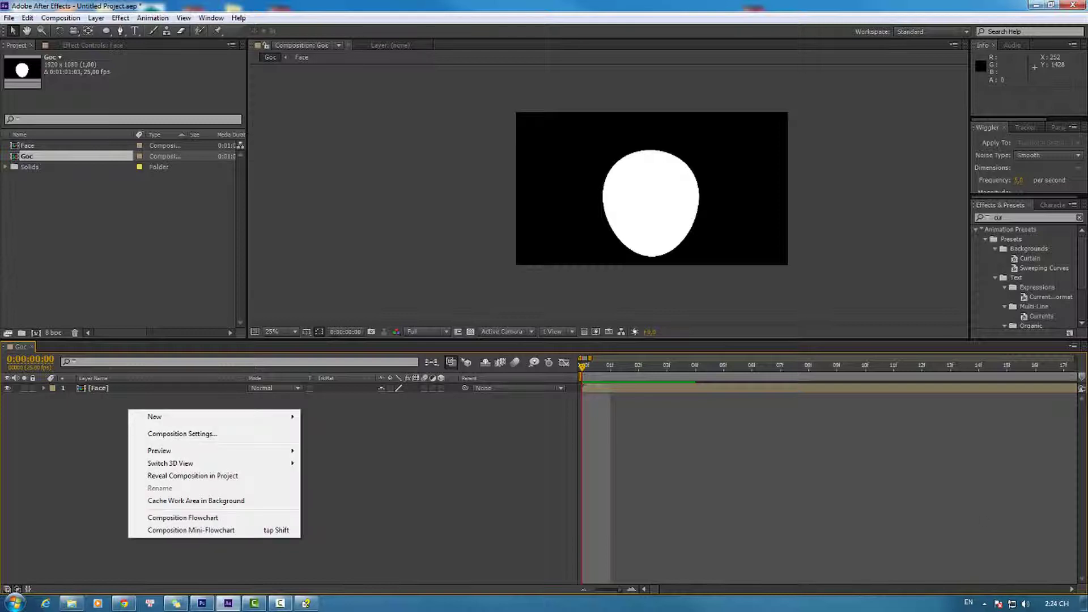
{"action": "key", "text": "Escape"}
{"action": "left_click", "coordinate": [230, 535]}
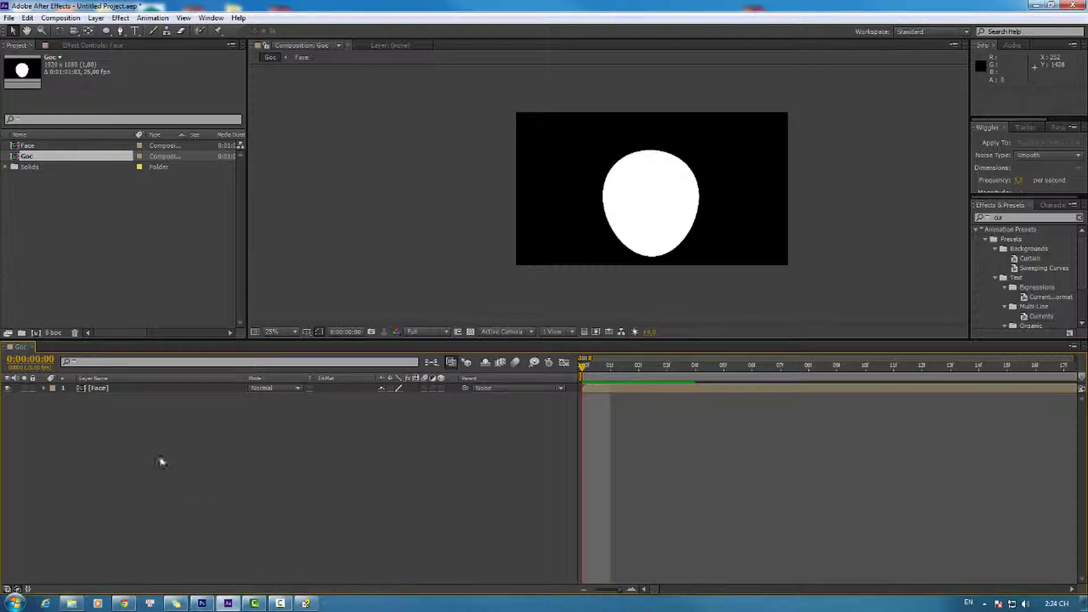
{"action": "left_click", "coordinate": [115, 392]}
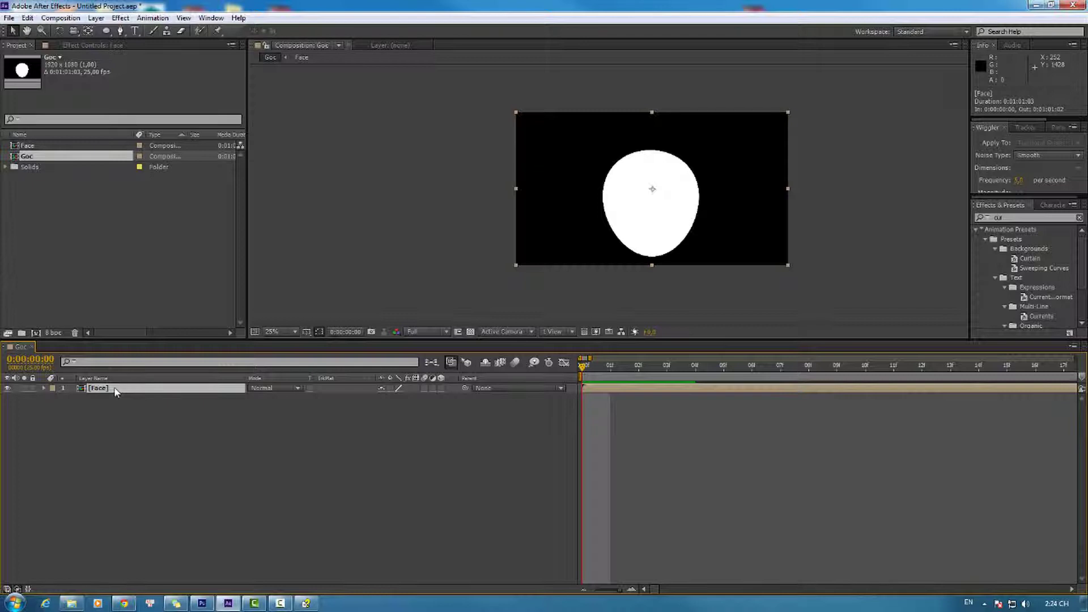
{"action": "left_click", "coordinate": [27, 17]}
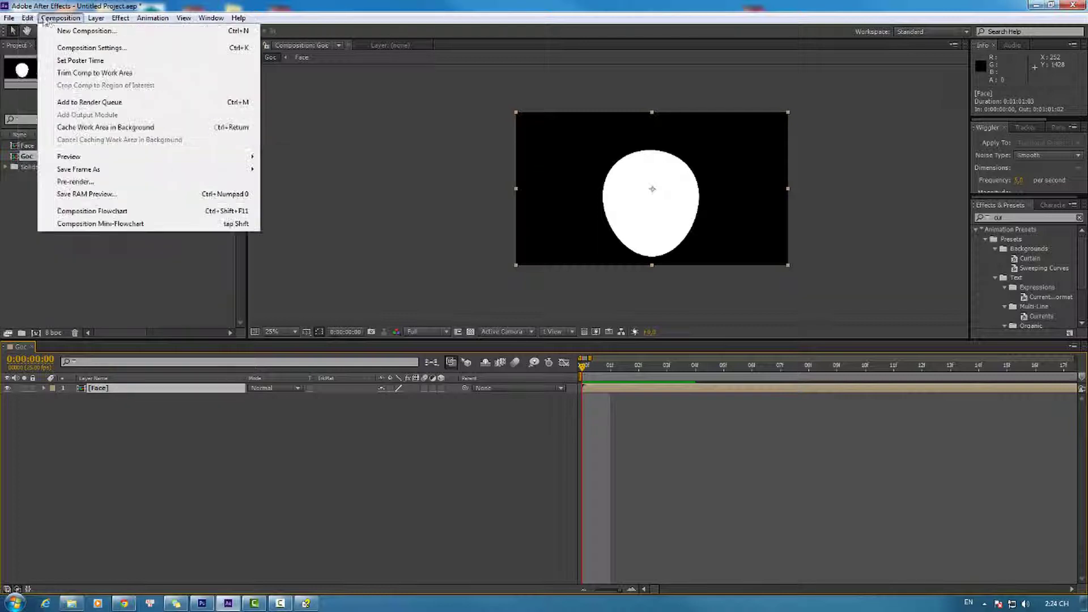
{"action": "mouse_move", "coordinate": [96, 18]}
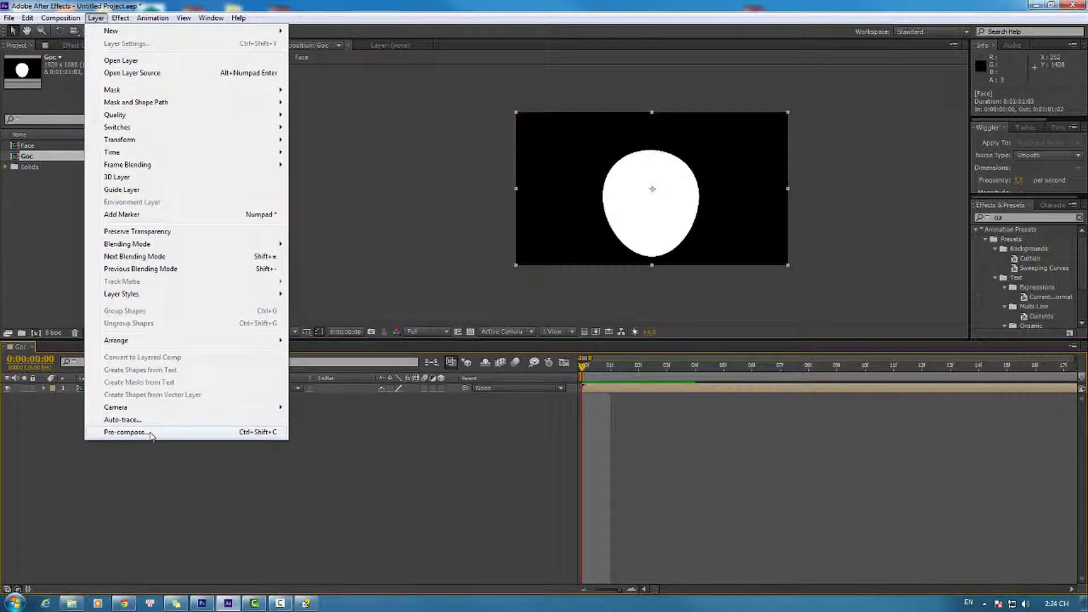
{"action": "left_click", "coordinate": [126, 433]}
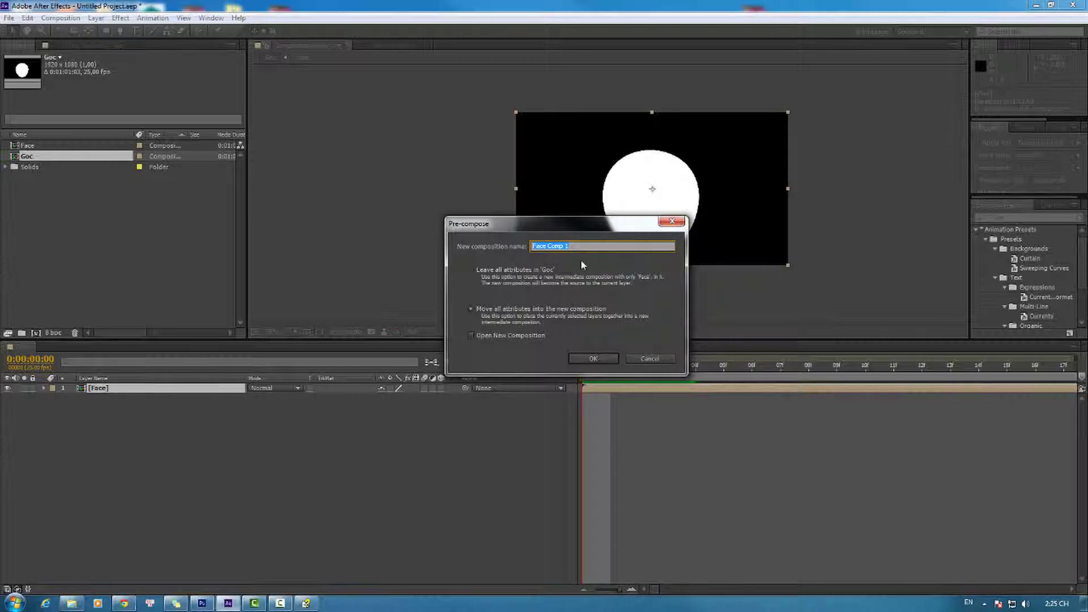
{"action": "type", "text": "Control"}
{"action": "left_click", "coordinate": [592, 357]}
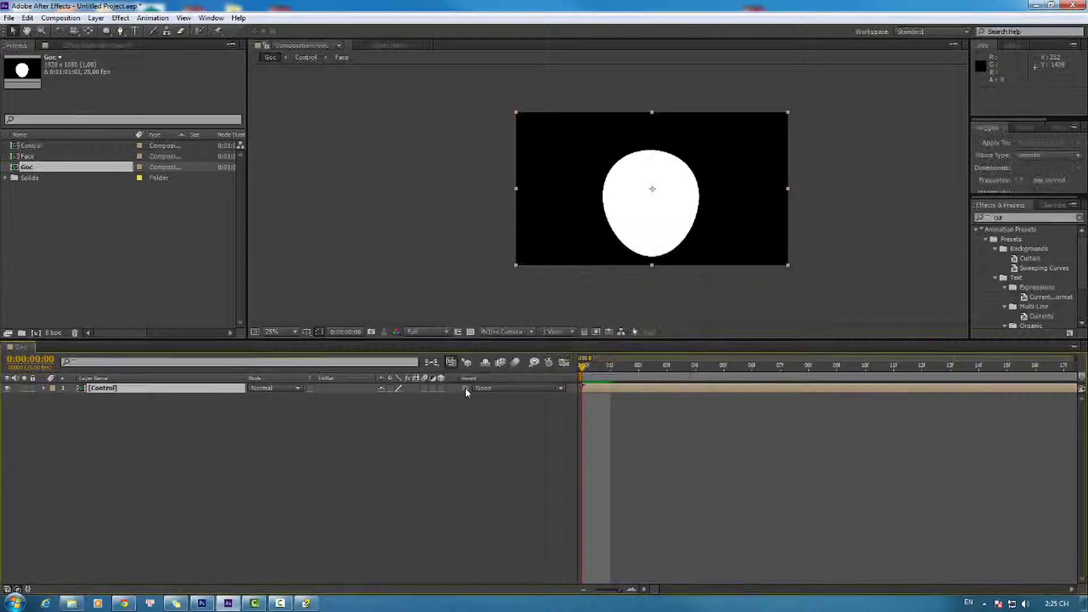
- Rename the outer Goc composition to Control FX in its composition settings
{"action": "double_click", "coordinate": [140, 389]}
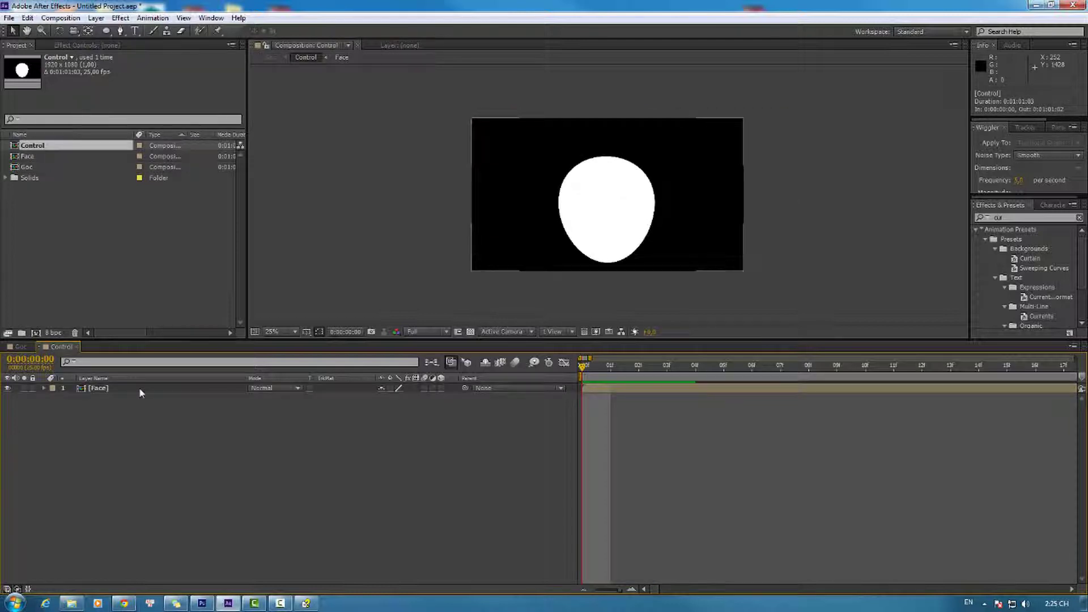
{"action": "left_click", "coordinate": [117, 389]}
{"action": "left_click", "coordinate": [20, 347]}
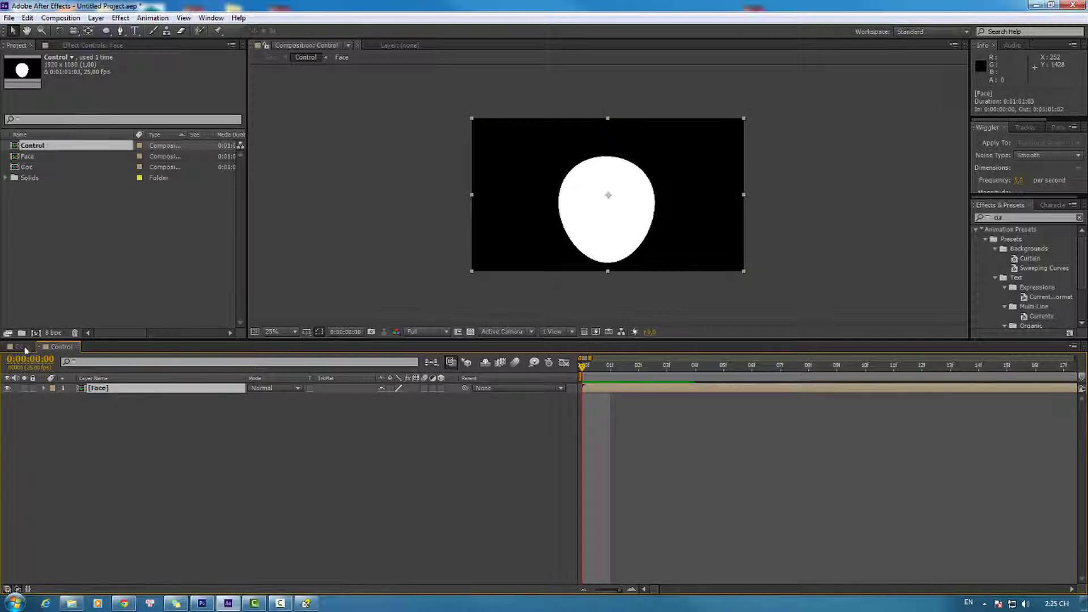
{"action": "right_click", "coordinate": [19, 347]}
{"action": "left_click", "coordinate": [66, 421]}
{"action": "type", "text": "Control FX"}
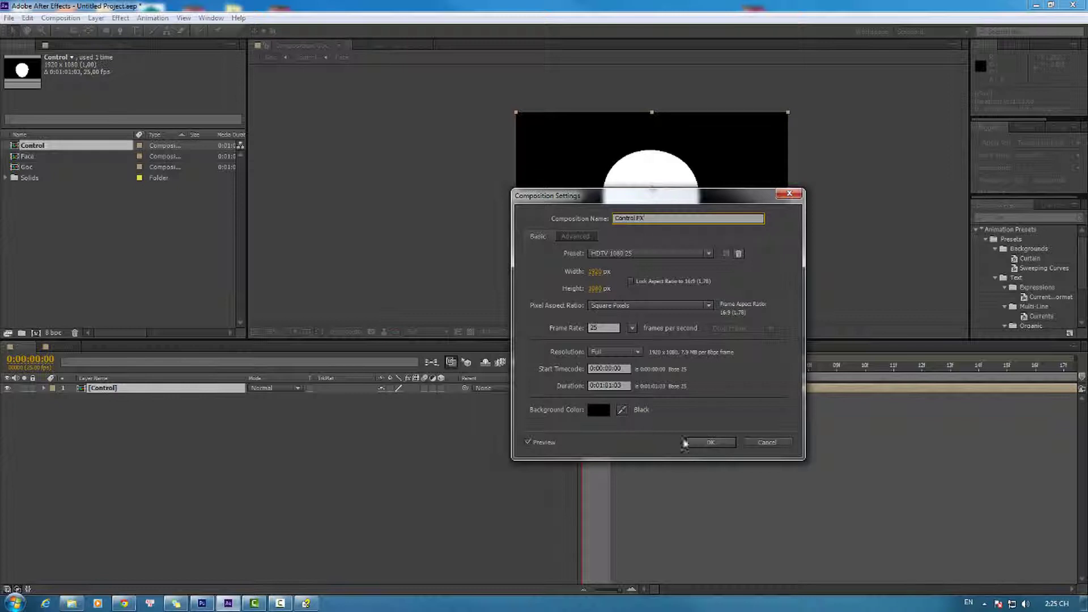
{"action": "left_click", "coordinate": [689, 443]}
- Inspect the Face layer inside Control, then return to the Control FX timeline and select Control
{"action": "double_click", "coordinate": [99, 389]}
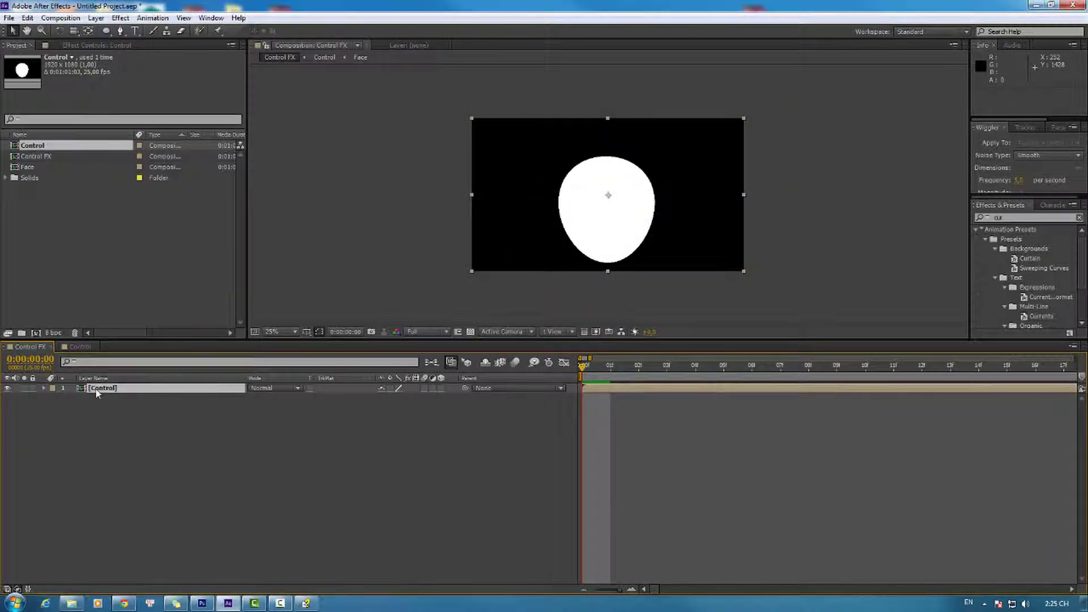
{"action": "left_click", "coordinate": [110, 390]}
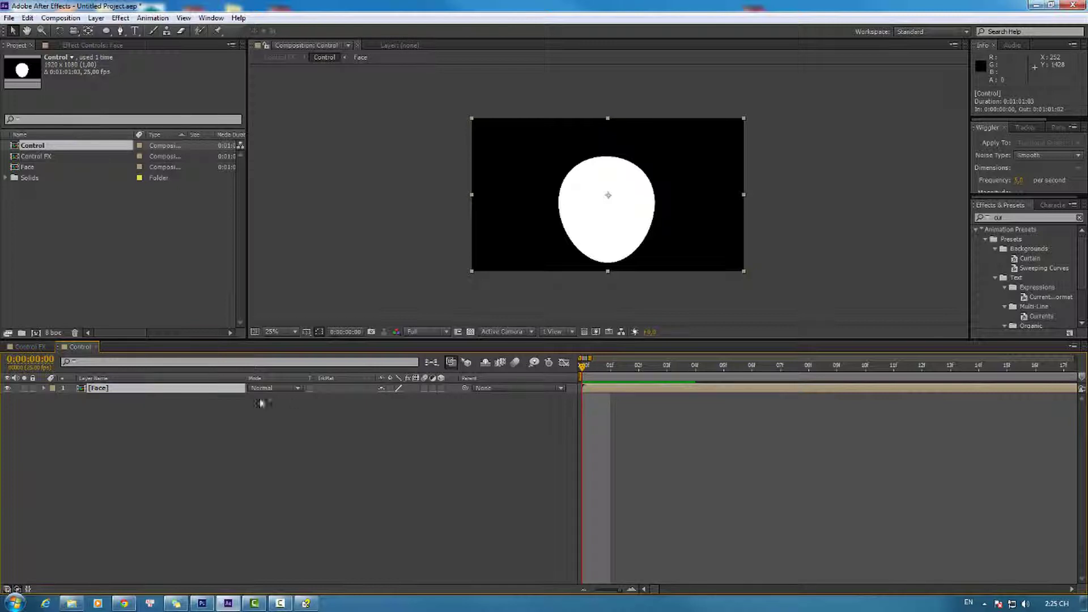
{"action": "right_click", "coordinate": [220, 395]}
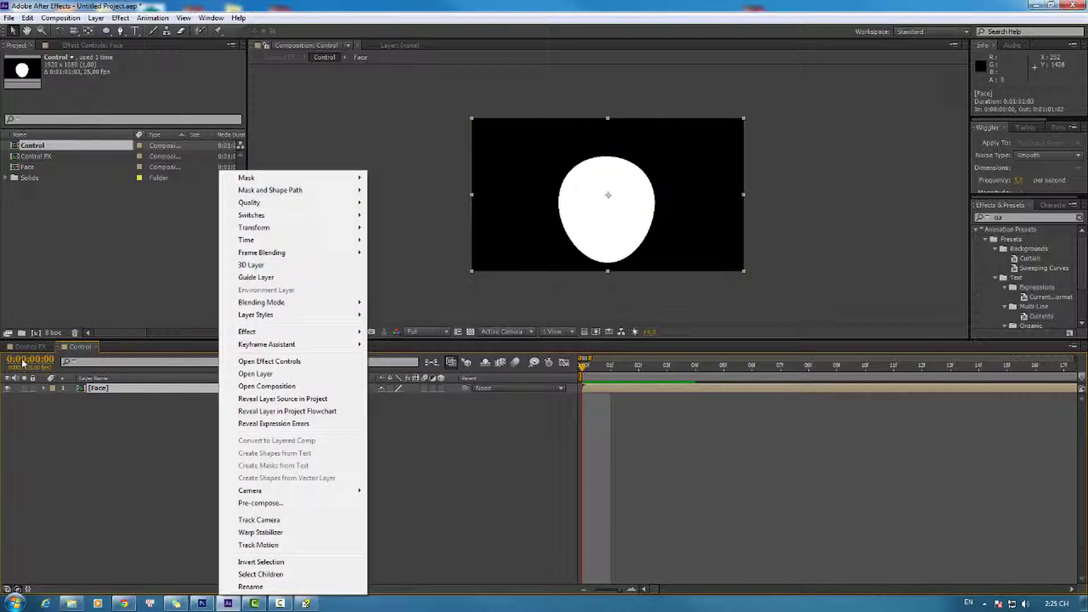
{"action": "left_click", "coordinate": [26, 347]}
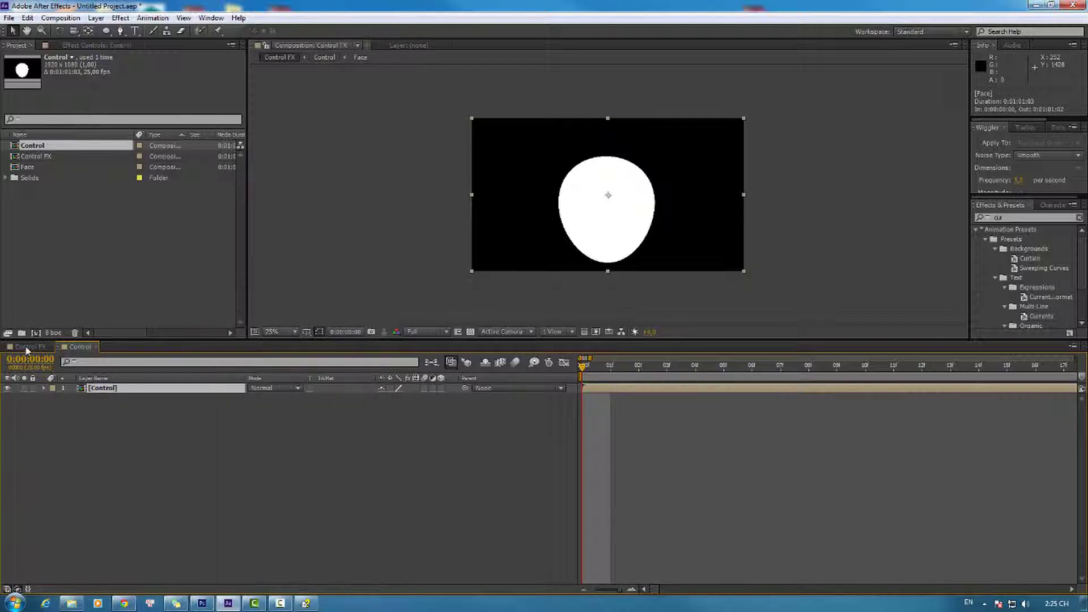
{"action": "left_click", "coordinate": [74, 348]}
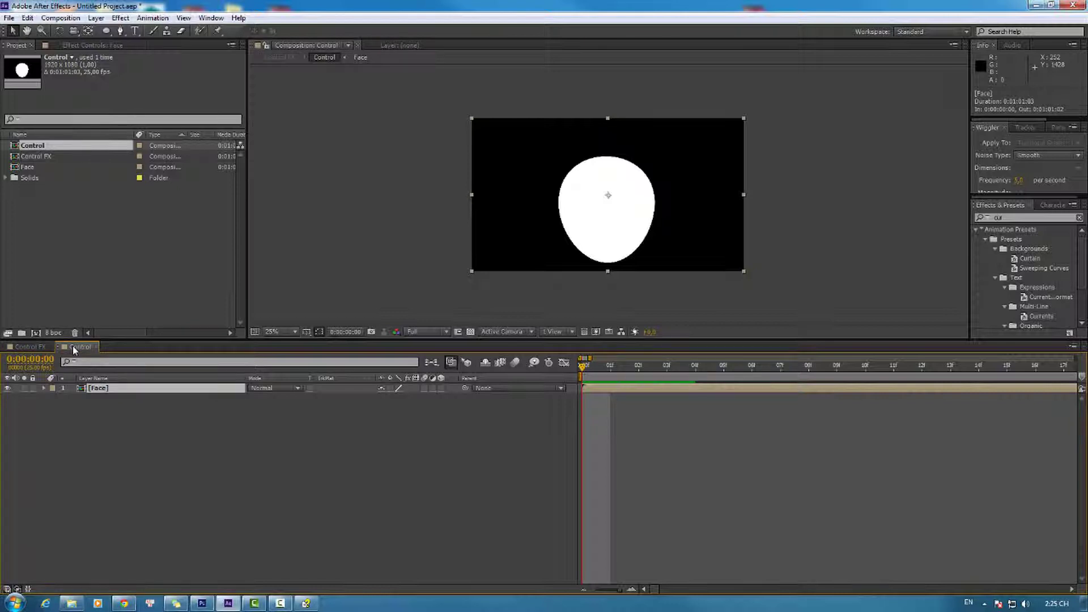
{"action": "left_click", "coordinate": [32, 348]}
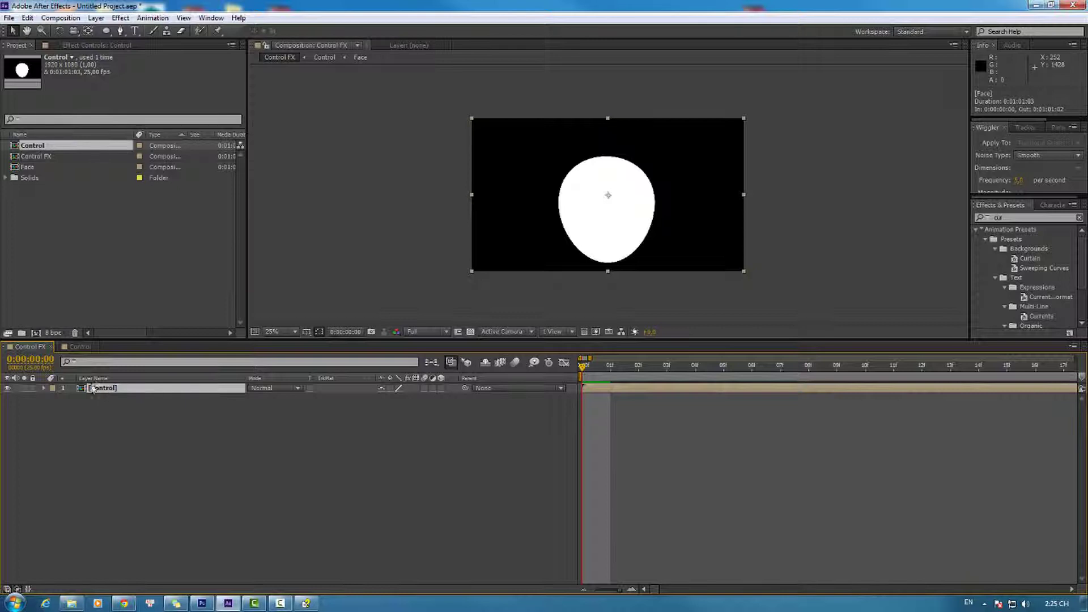
{"action": "left_click", "coordinate": [104, 420]}
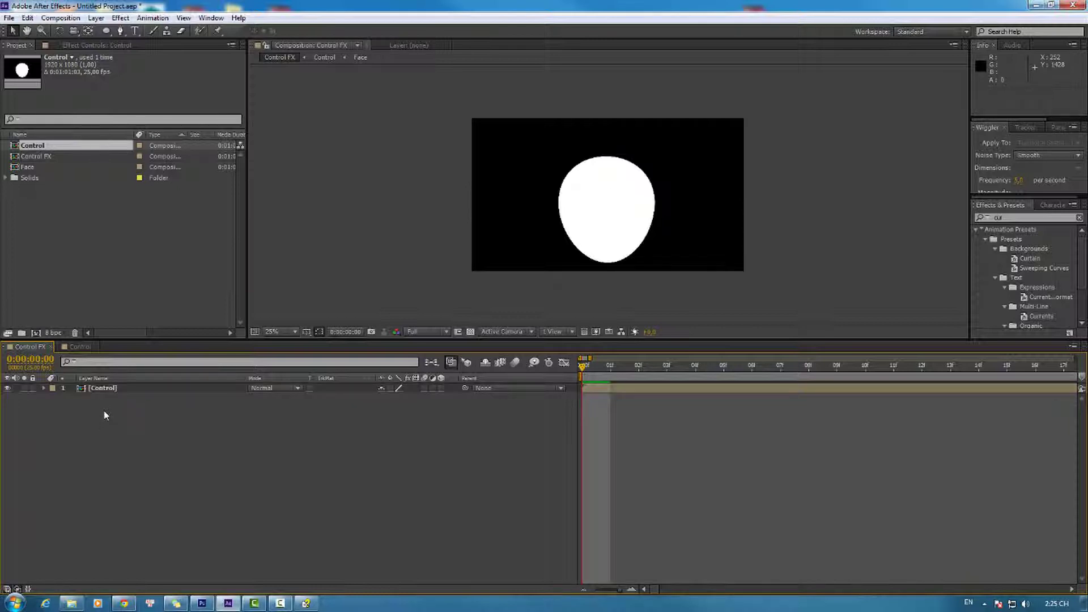
{"action": "left_click", "coordinate": [102, 390]}
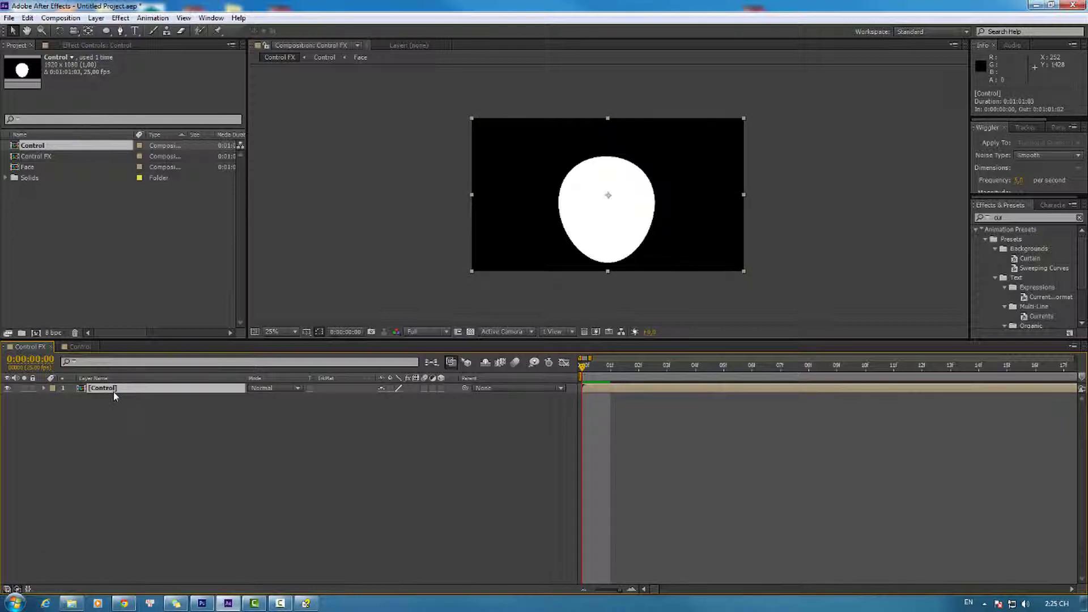
- Add an adjustment layer above Control, name it 'Control FX', and show its Effect Controls
{"action": "left_click", "coordinate": [128, 422]}
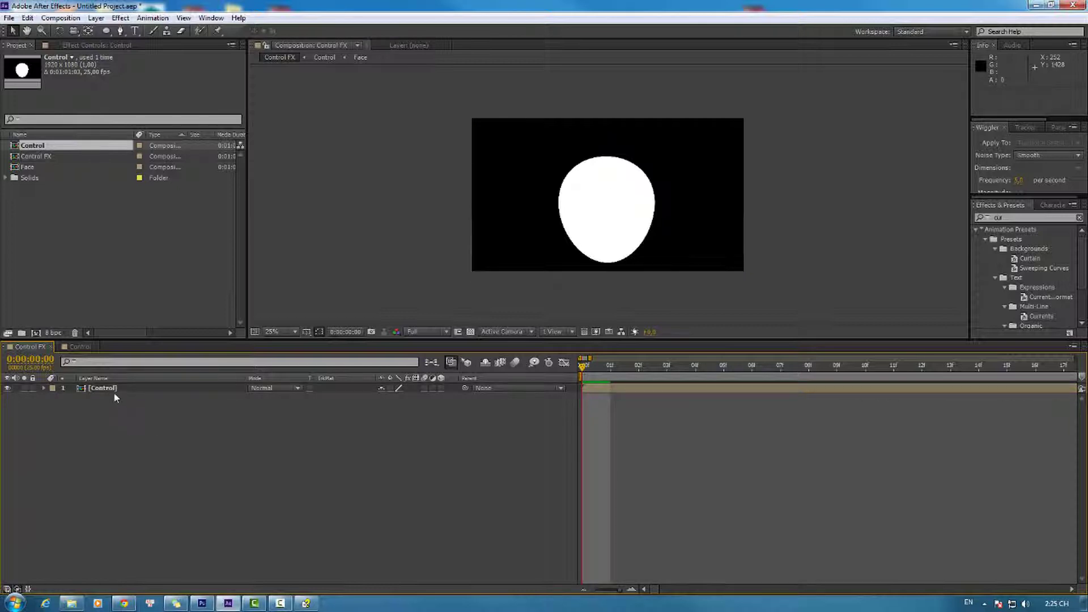
{"action": "left_click", "coordinate": [114, 393]}
{"action": "left_click", "coordinate": [107, 412]}
{"action": "right_click", "coordinate": [108, 414]}
{"action": "mouse_move", "coordinate": [139, 421]}
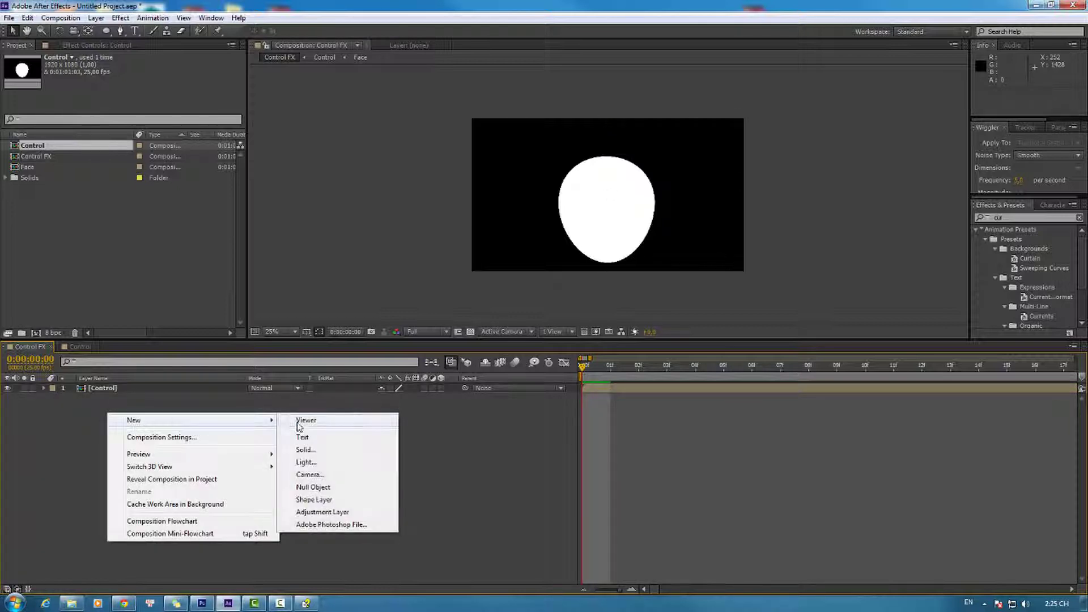
{"action": "left_click", "coordinate": [318, 512]}
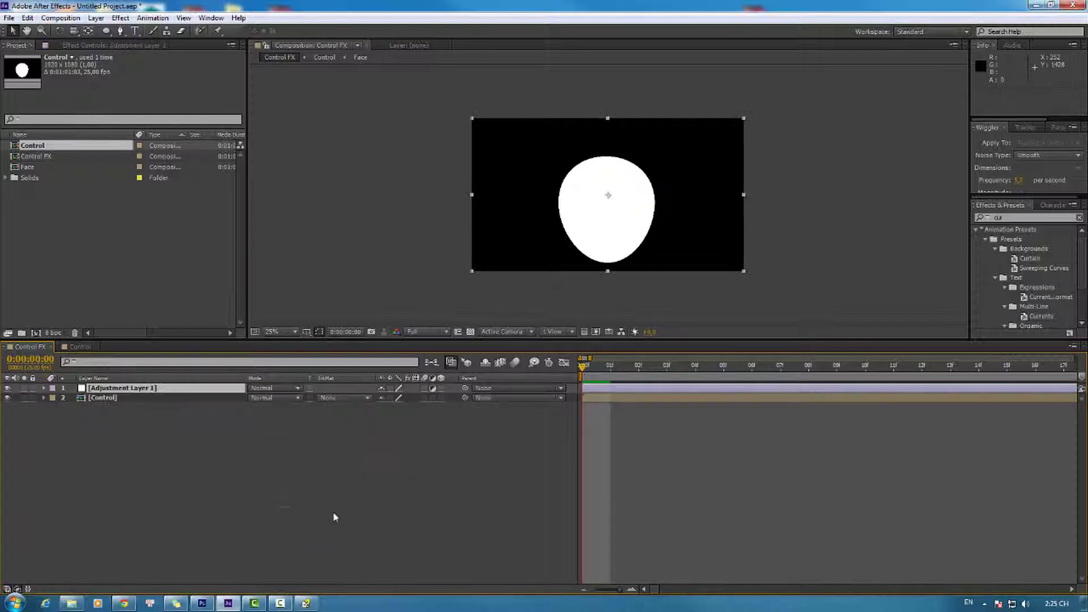
{"action": "key", "text": "Return"}
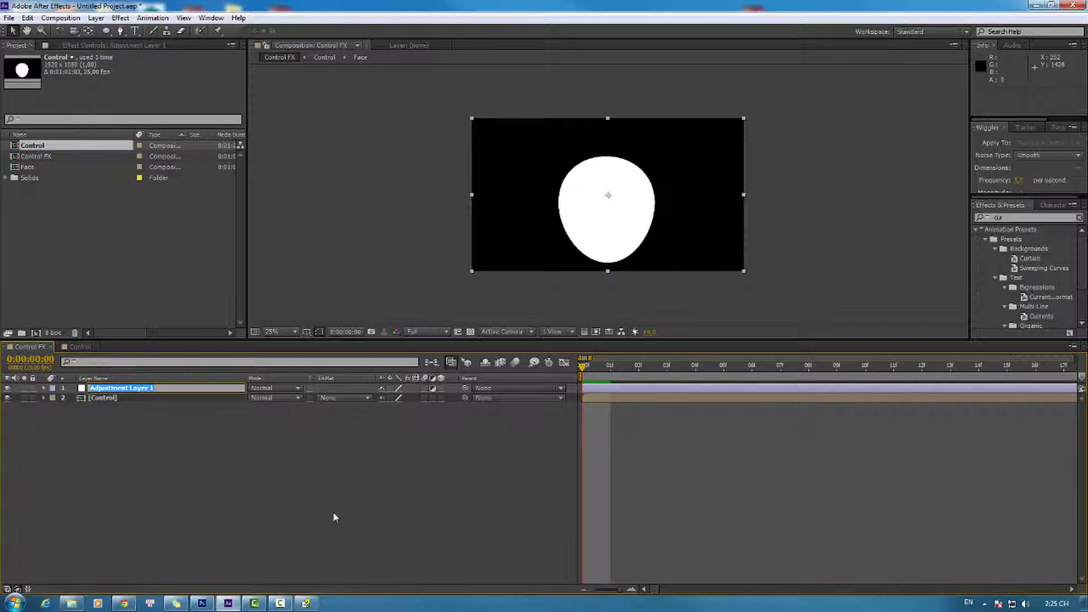
{"action": "type", "text": "Control FX"}
{"action": "key", "text": "Return"}
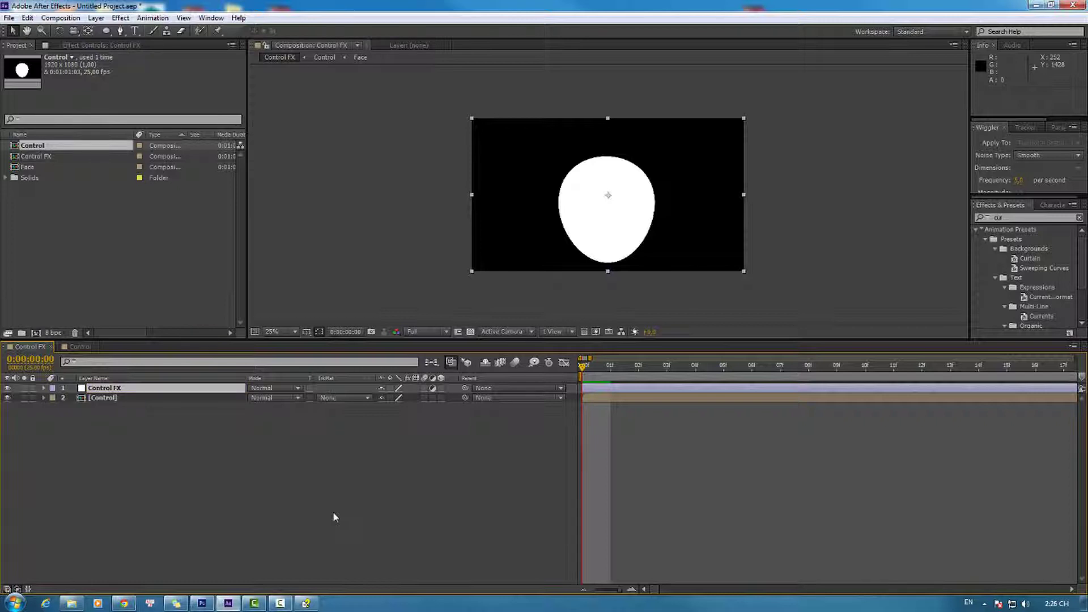
{"action": "left_click", "coordinate": [96, 45]}
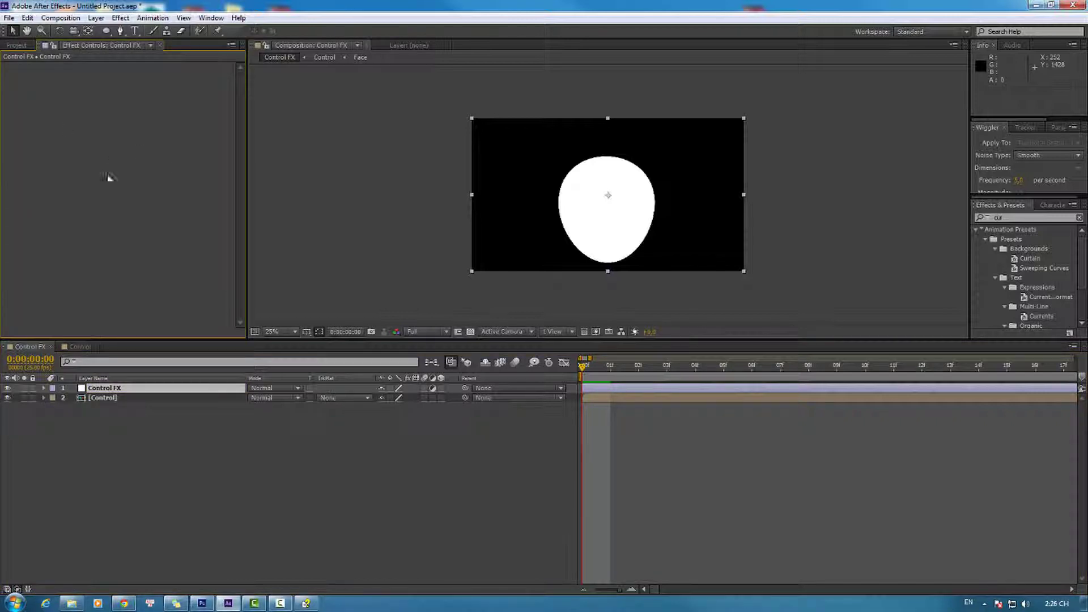
- Search effects for 'control' and apply Slider Control to the Control FX layer
{"action": "left_click", "coordinate": [1037, 218]}
{"action": "type", "text": "c"}
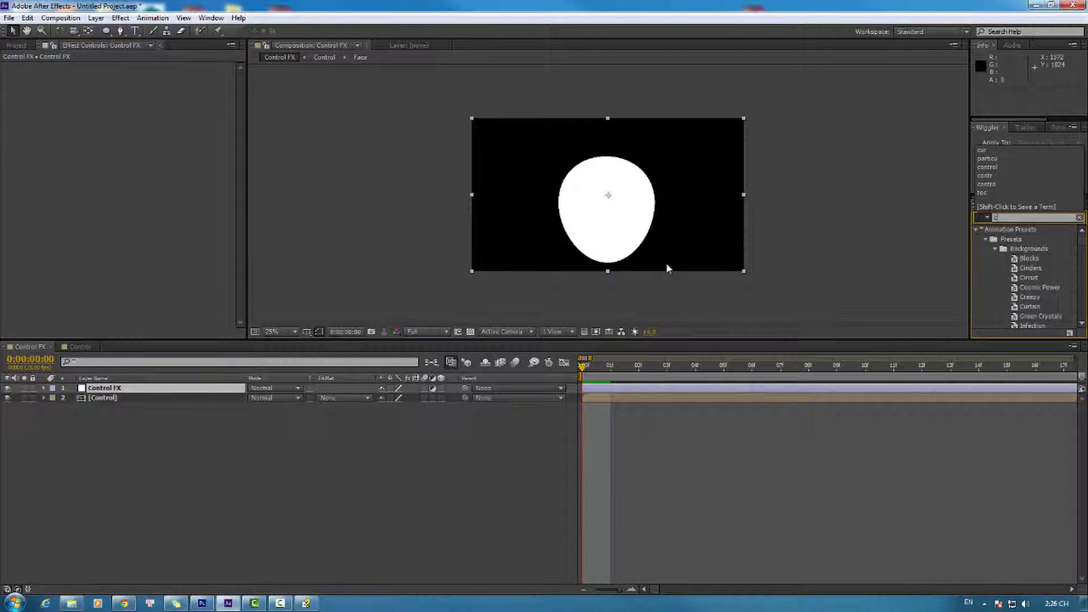
{"action": "type", "text": "ontrol"}
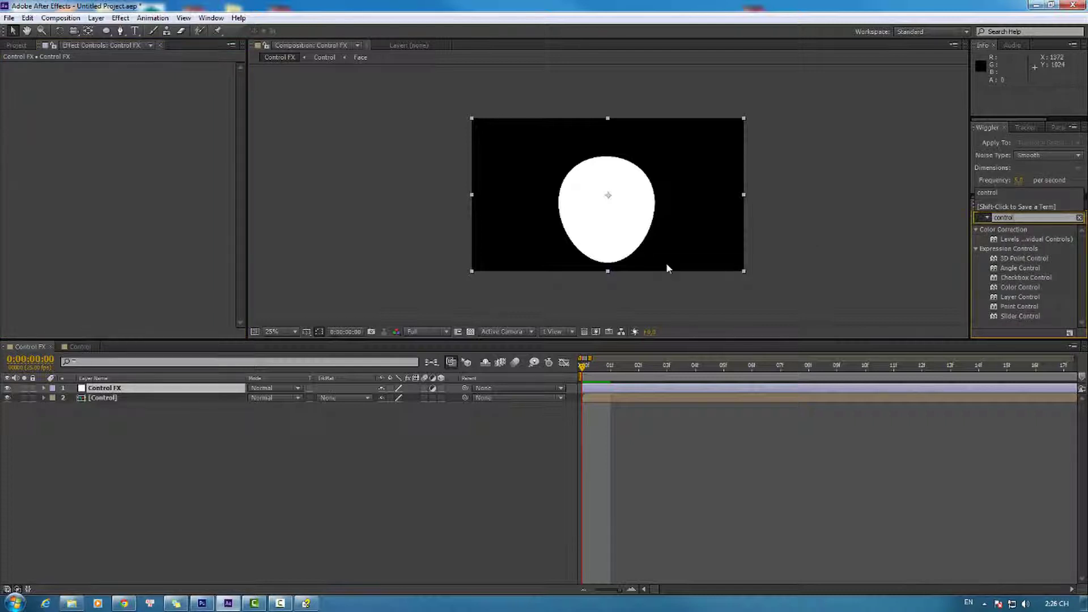
{"action": "left_click", "coordinate": [1041, 288]}
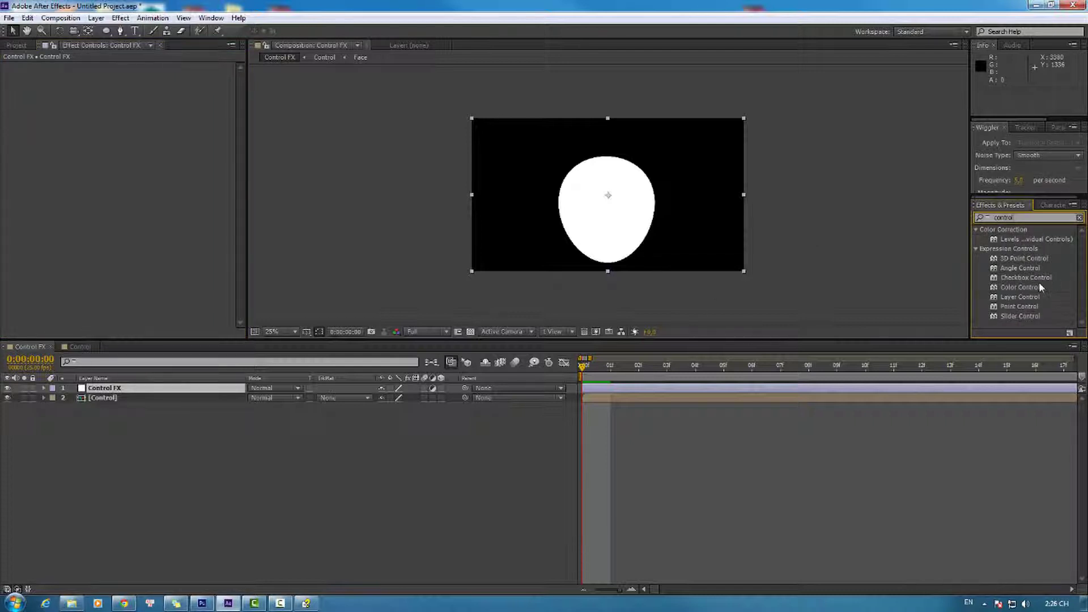
{"action": "left_click", "coordinate": [1024, 317]}
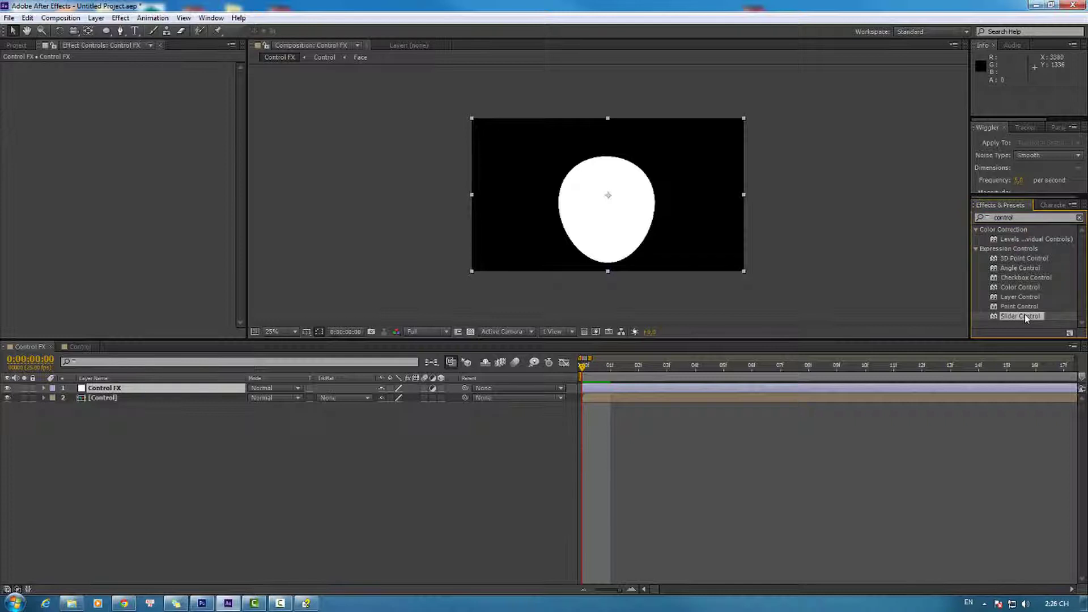
{"action": "left_click_drag", "start_coordinate": [1025, 316], "coordinate": [142, 388]}
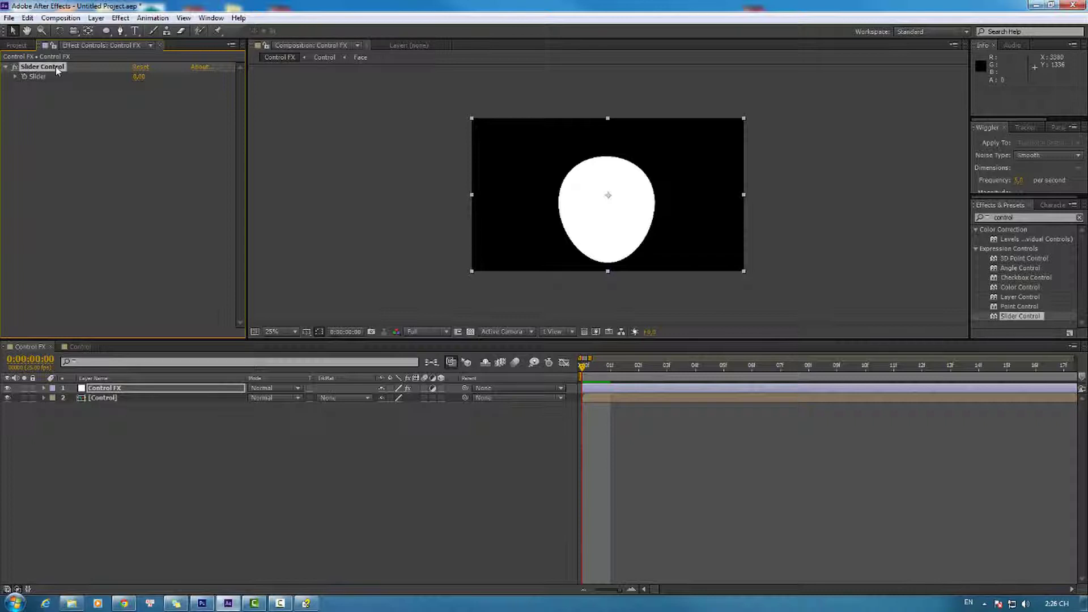
- Rename the Slider Control effect to 'DK Face' and set its Slider to 0,00
{"action": "key", "text": "Return"}
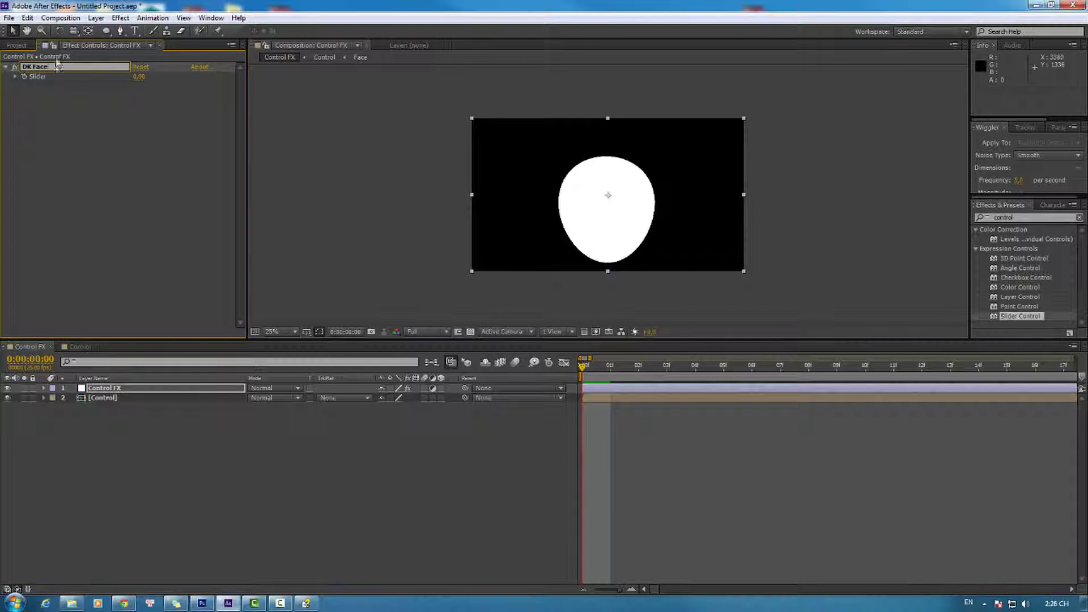
{"action": "left_click", "coordinate": [131, 271]}
{"action": "left_click", "coordinate": [56, 73]}
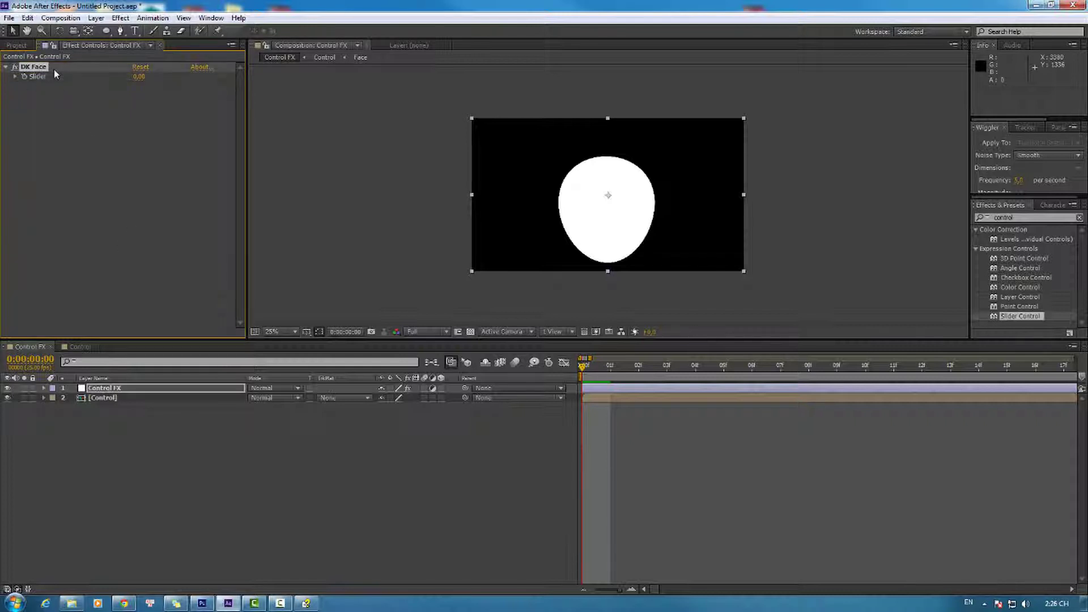
{"action": "left_click_drag", "start_coordinate": [140, 75], "coordinate": [151, 83]}
{"action": "left_click", "coordinate": [146, 77]}
{"action": "key", "text": "Return"}
- Open the Control pre-comp from Control FX and select its Face layer
{"action": "left_click", "coordinate": [111, 399]}
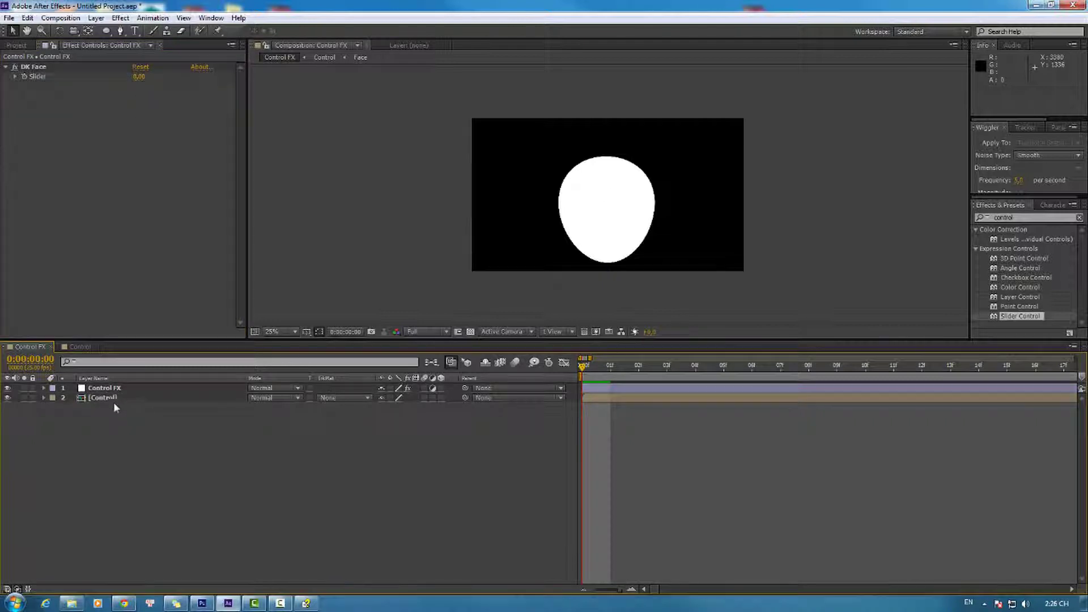
{"action": "left_click", "coordinate": [113, 389]}
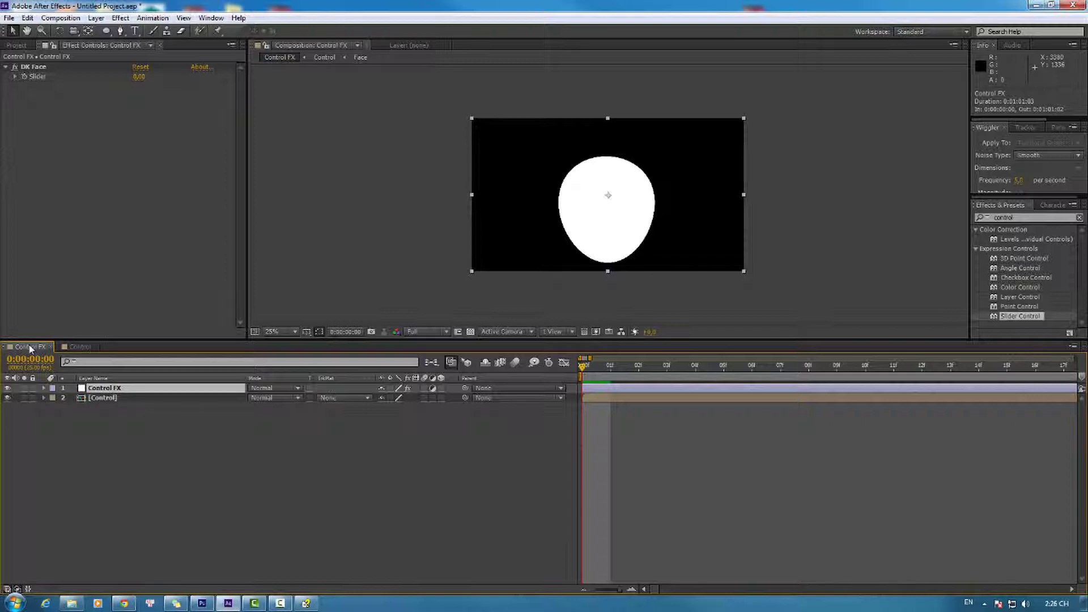
{"action": "left_click", "coordinate": [107, 397]}
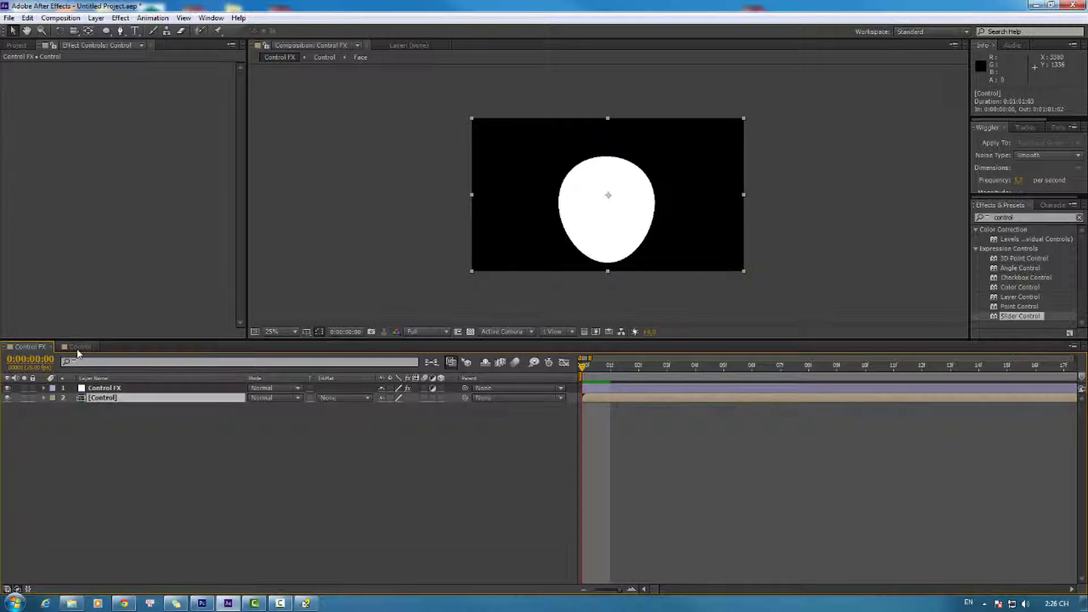
{"action": "double_click", "coordinate": [104, 398]}
{"action": "left_click", "coordinate": [97, 389]}
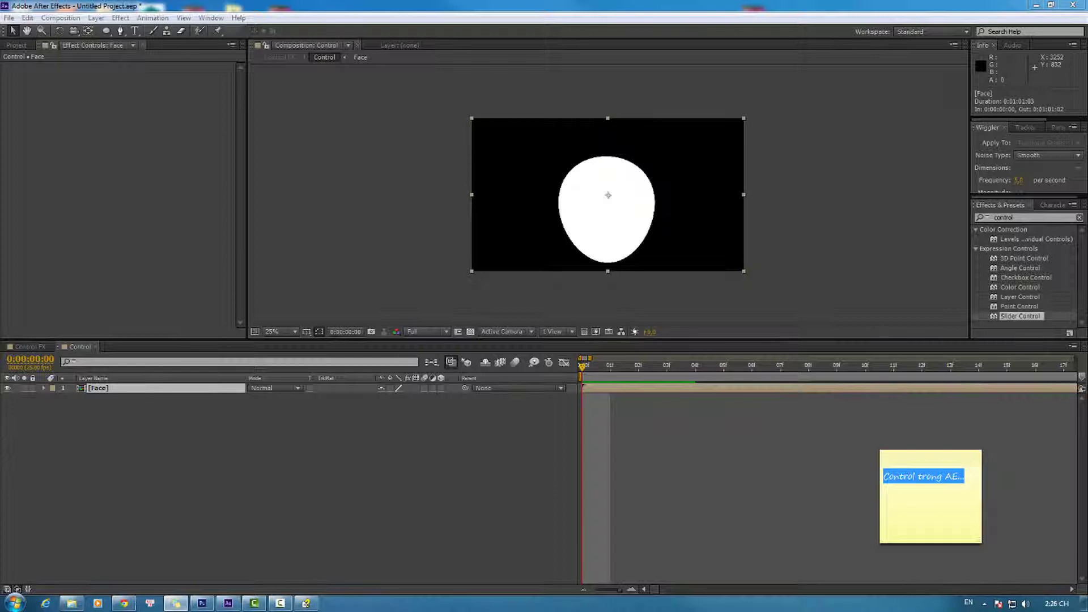
{"action": "left_click", "coordinate": [261, 436]}
- Search the Windows Start menu for 'note' to find Notepad
{"action": "left_click", "coordinate": [14, 603]}
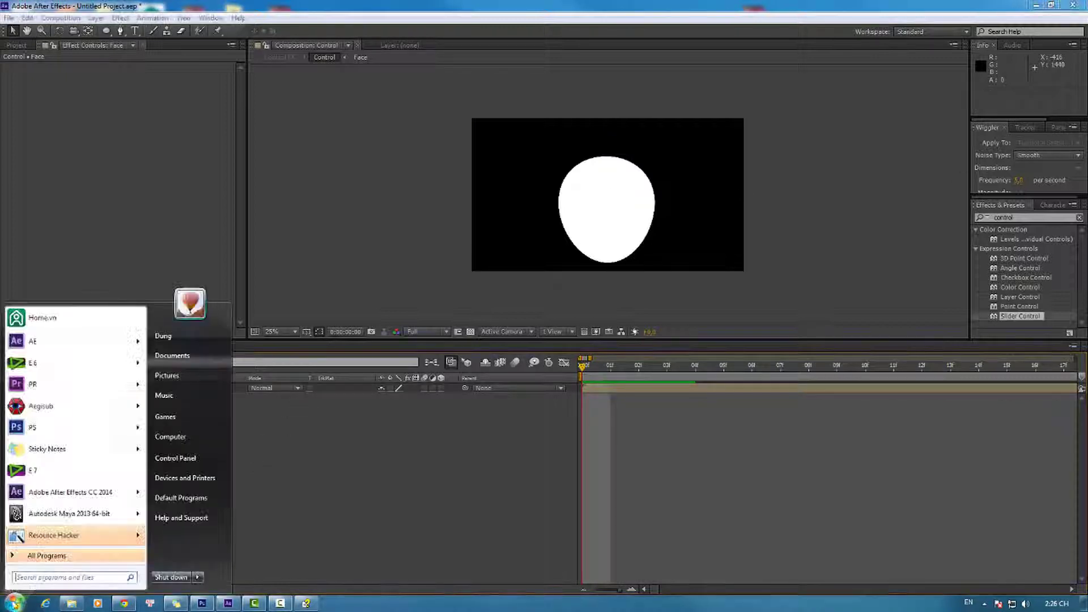
{"action": "left_click", "coordinate": [42, 581]}
{"action": "type", "text": "note"}
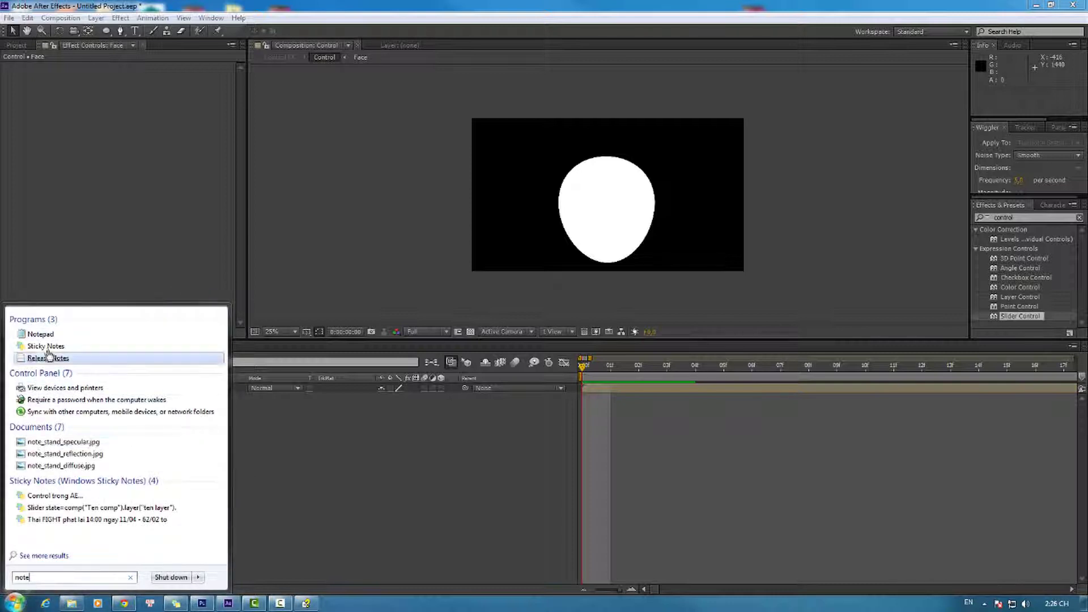
- In Notepad, paste the expression and insert a blank line before framesToTime(state);
{"action": "left_click", "coordinate": [45, 335]}
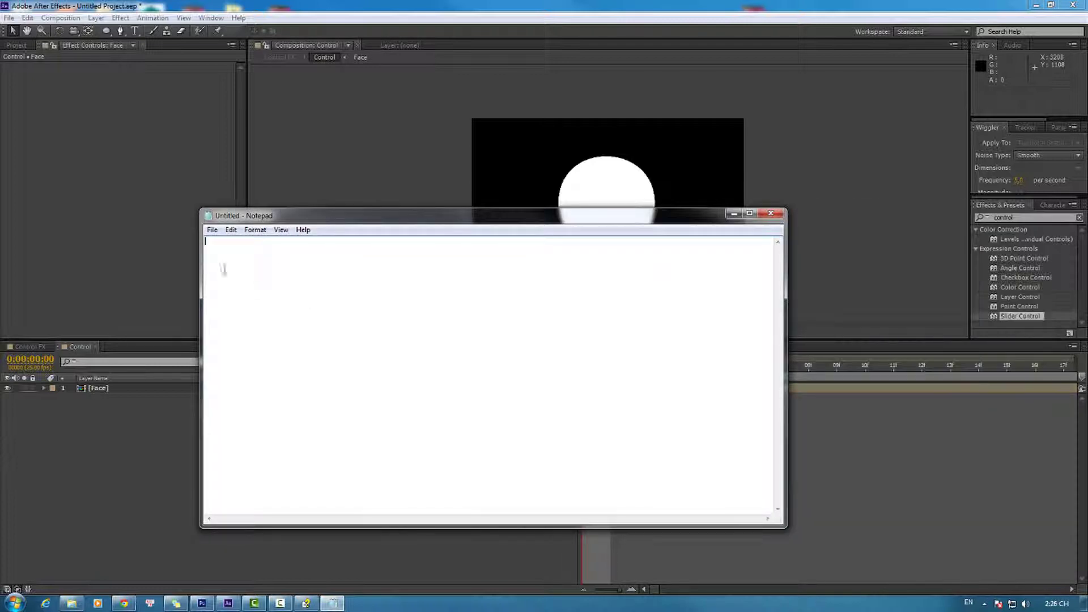
{"action": "type", "text": "state=comp(\"Ten comp\").layer(\"ten layer\").effect(\"ten control\")(\"ADBE Slider Control-0001\"); framesToTime(state);"}
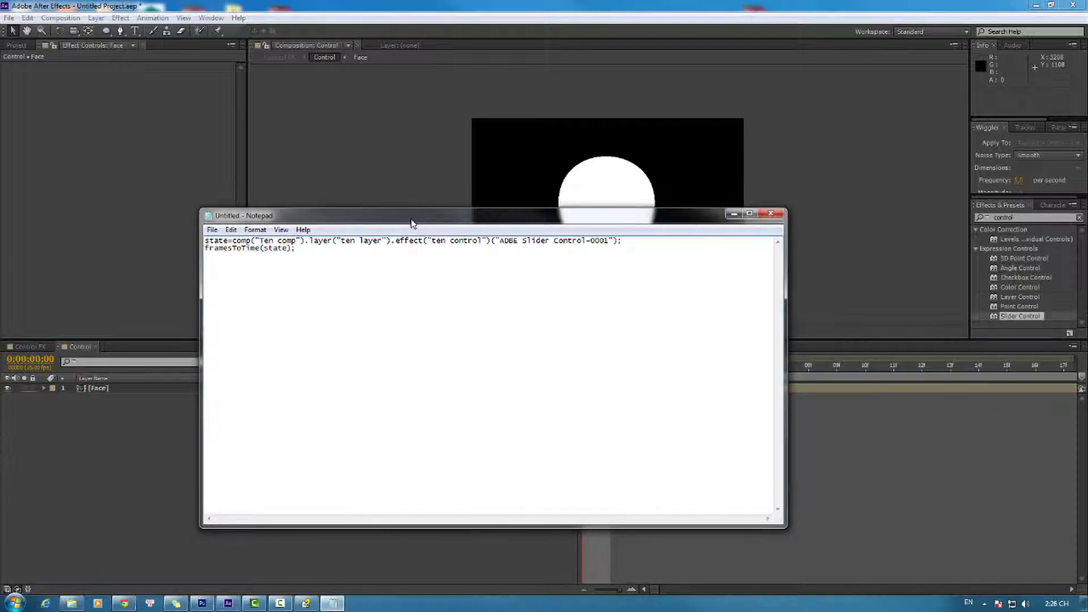
{"action": "left_click_drag", "start_coordinate": [413, 220], "coordinate": [454, 220]}
{"action": "left_click", "coordinate": [247, 249]}
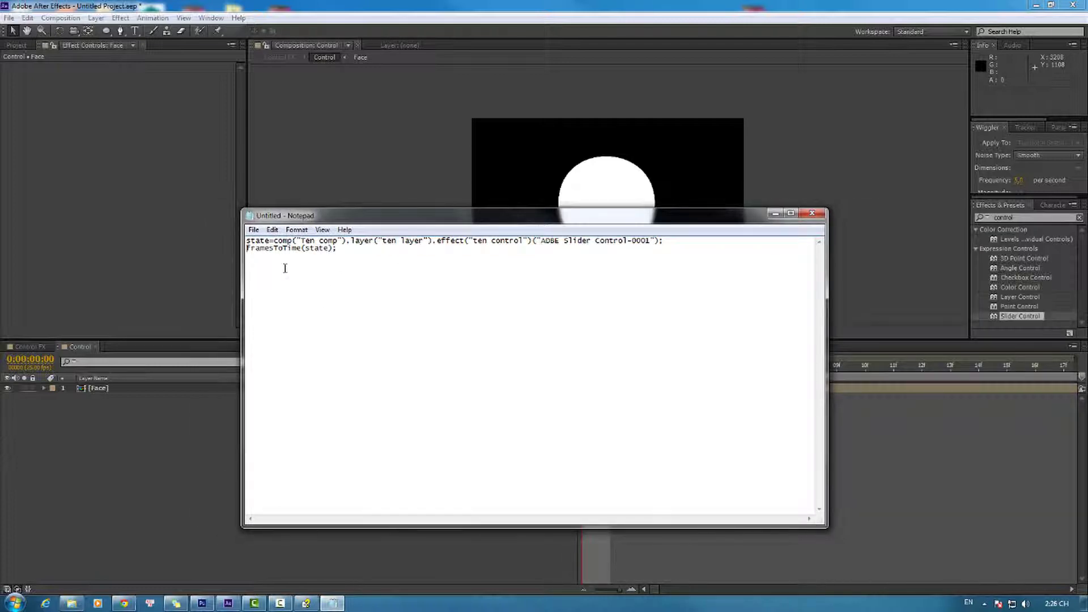
{"action": "key", "text": "Return"}
{"action": "left_click_drag", "start_coordinate": [409, 220], "coordinate": [560, 261]}
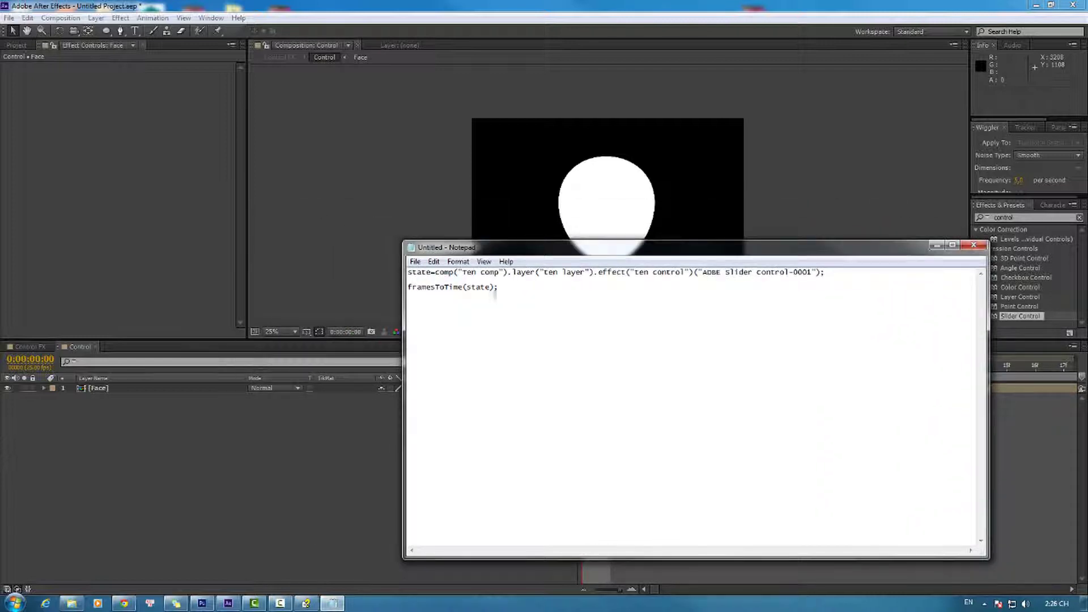
- Change 'ten' to 'Ten' in the comp name and select the layer and slider placeholders
{"action": "double_click", "coordinate": [466, 274]}
{"action": "type", "text": "Ten"}
{"action": "left_click_drag", "start_coordinate": [463, 273], "coordinate": [680, 275]}
{"action": "left_click_drag", "start_coordinate": [758, 273], "coordinate": [813, 275]}
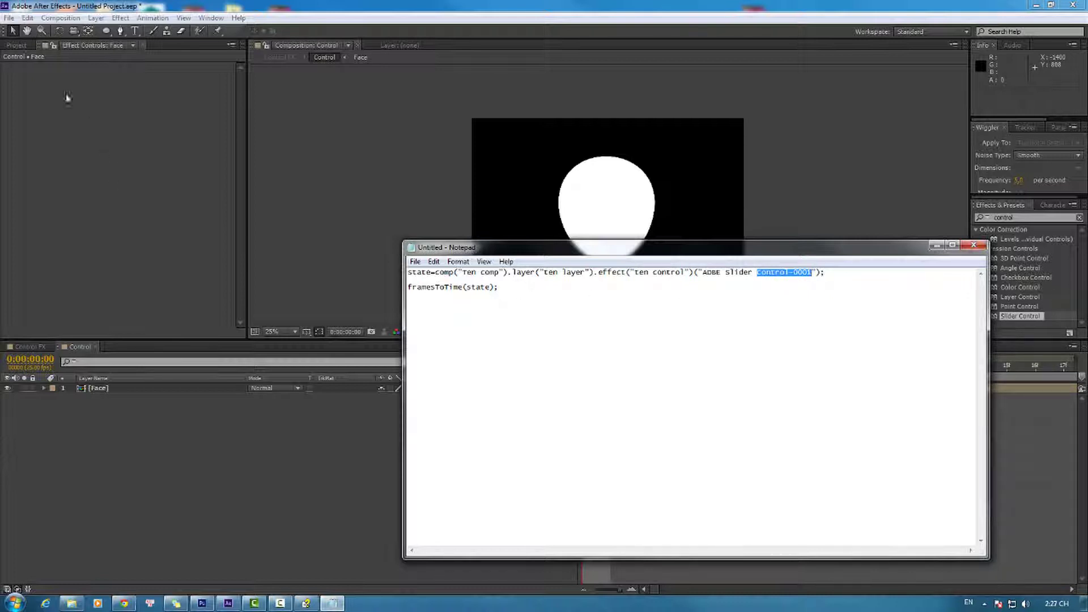
- Enable Time Remapping on the Face layer and add an expression to Time Remap
{"action": "left_click", "coordinate": [940, 244]}
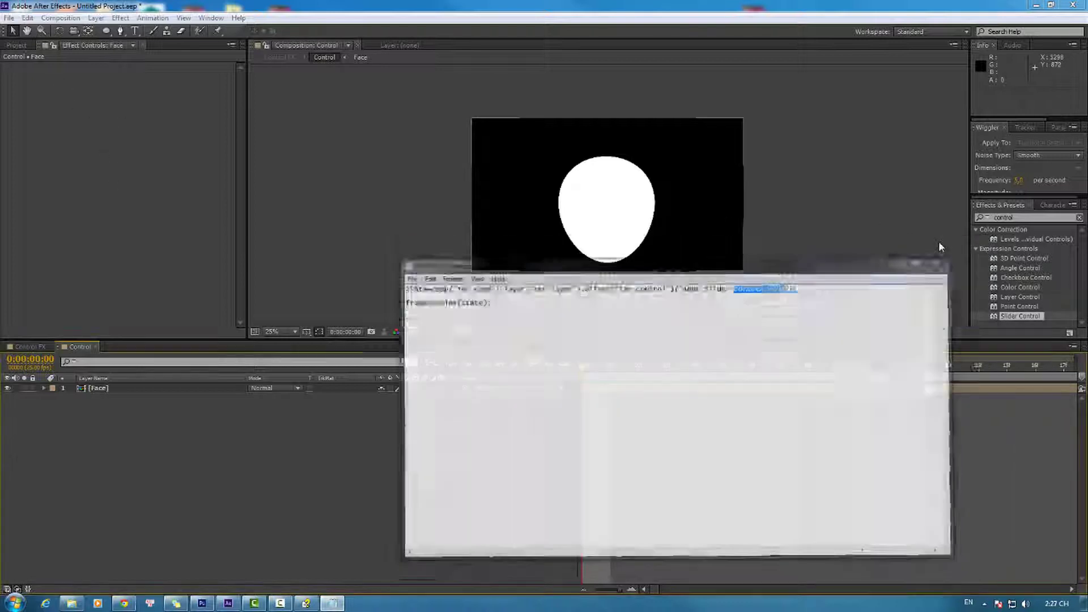
{"action": "left_click", "coordinate": [94, 389]}
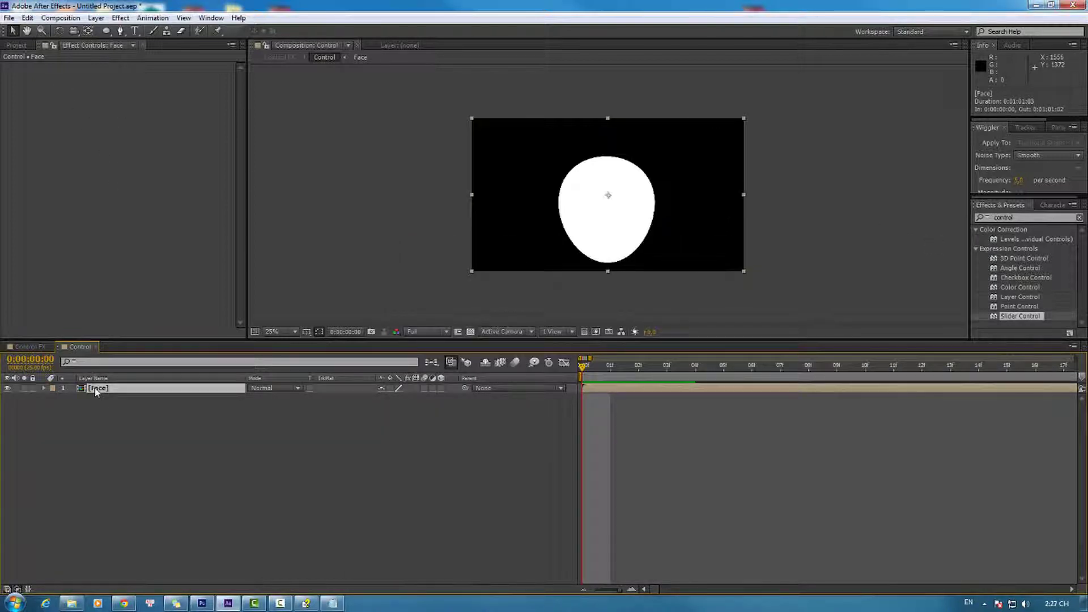
{"action": "right_click", "coordinate": [95, 389]}
{"action": "mouse_move", "coordinate": [134, 243]}
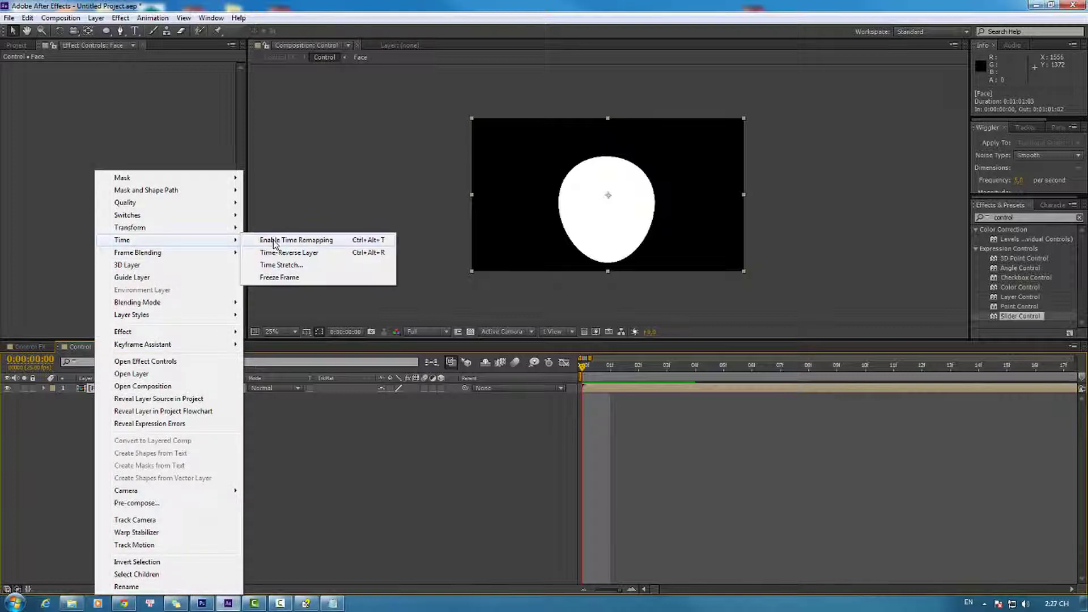
{"action": "left_click", "coordinate": [274, 241]}
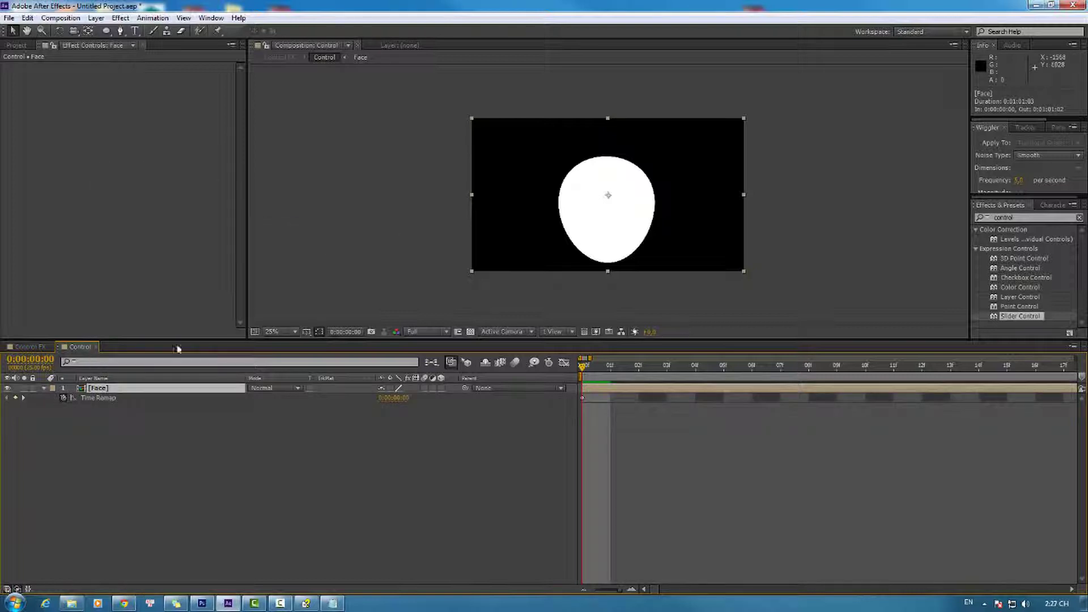
{"action": "left_click", "coordinate": [63, 398], "text": "alt"}
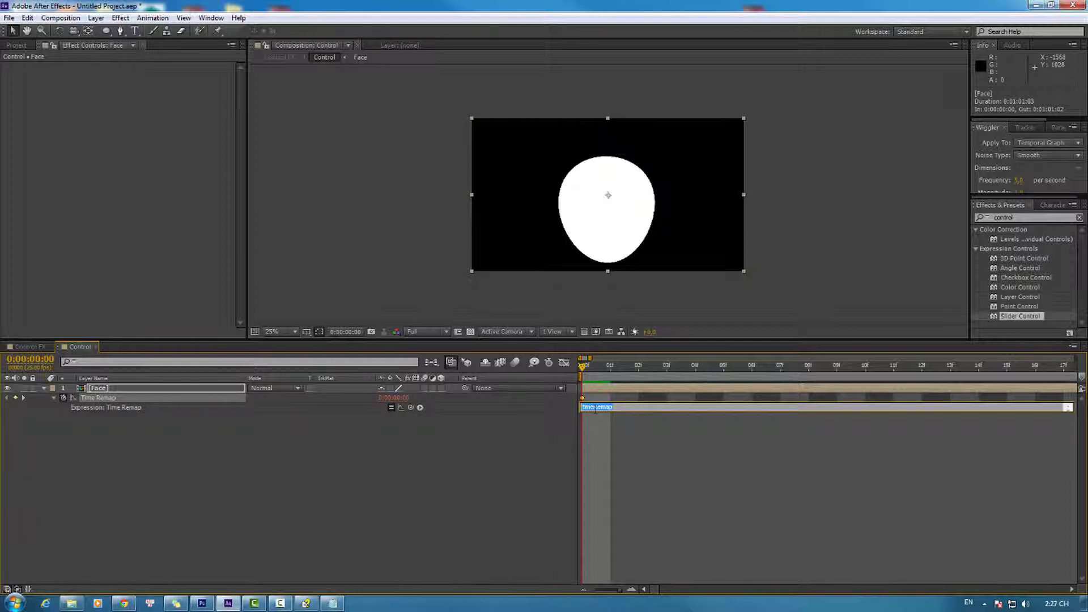
- Paste the Notepad expression into the Time Remap field and enlarge the box to show both lines
{"action": "left_click", "coordinate": [333, 603]}
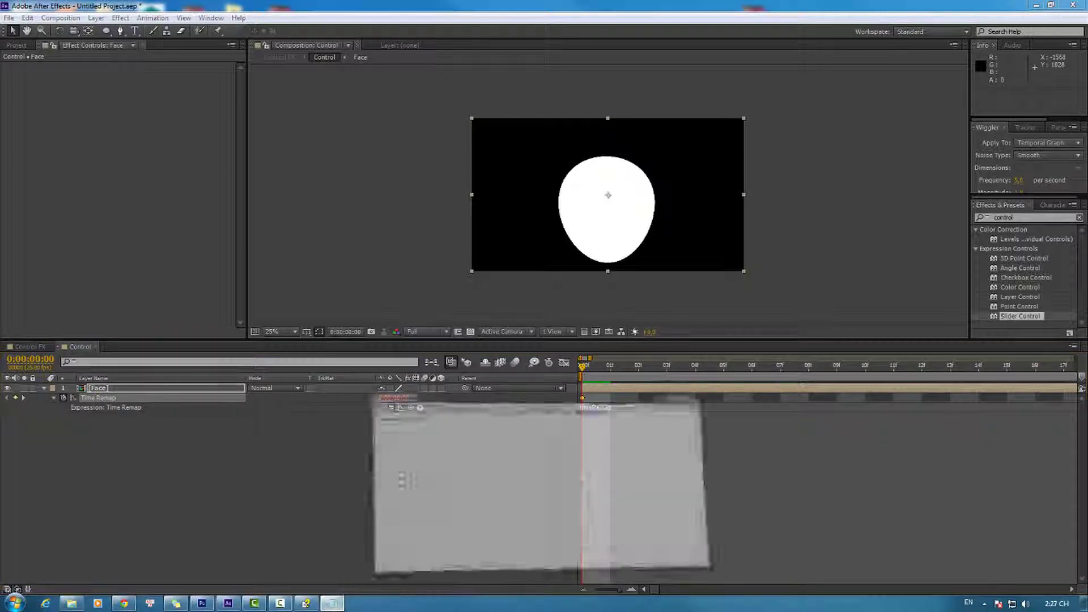
{"action": "key", "text": "ctrl+a"}
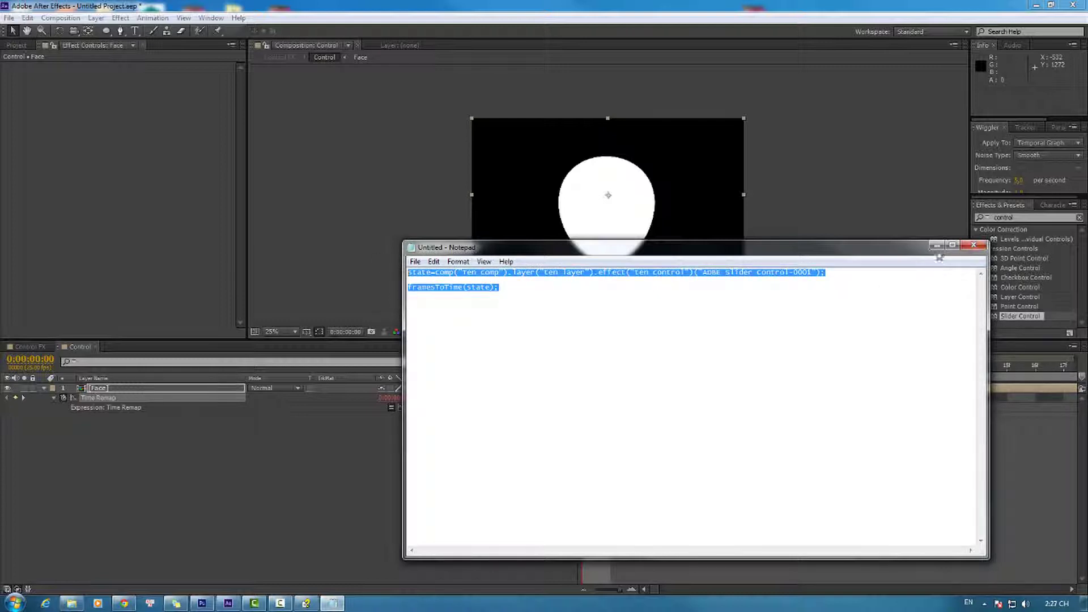
{"action": "left_click", "coordinate": [936, 245]}
{"action": "left_click", "coordinate": [596, 406]}
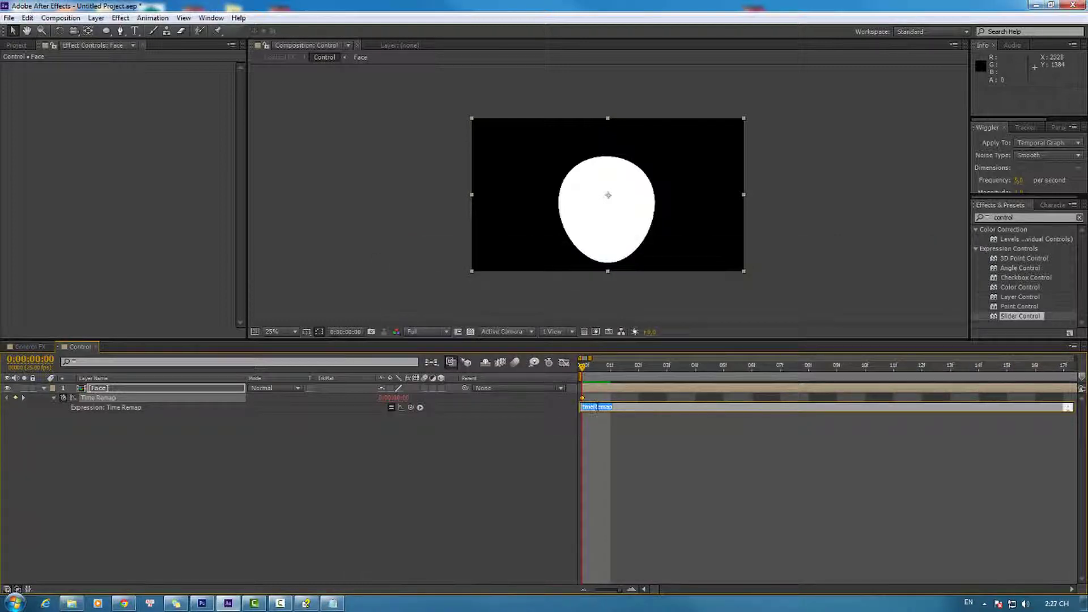
{"action": "type", "text": "state=comp(\"ten comp\").layer(\"ten layer\").effect(\"ten control\")(\"ADBE Slider Control-0001\"); framesToTime(state);"}
{"action": "left_click_drag", "start_coordinate": [608, 412], "coordinate": [623, 494]}
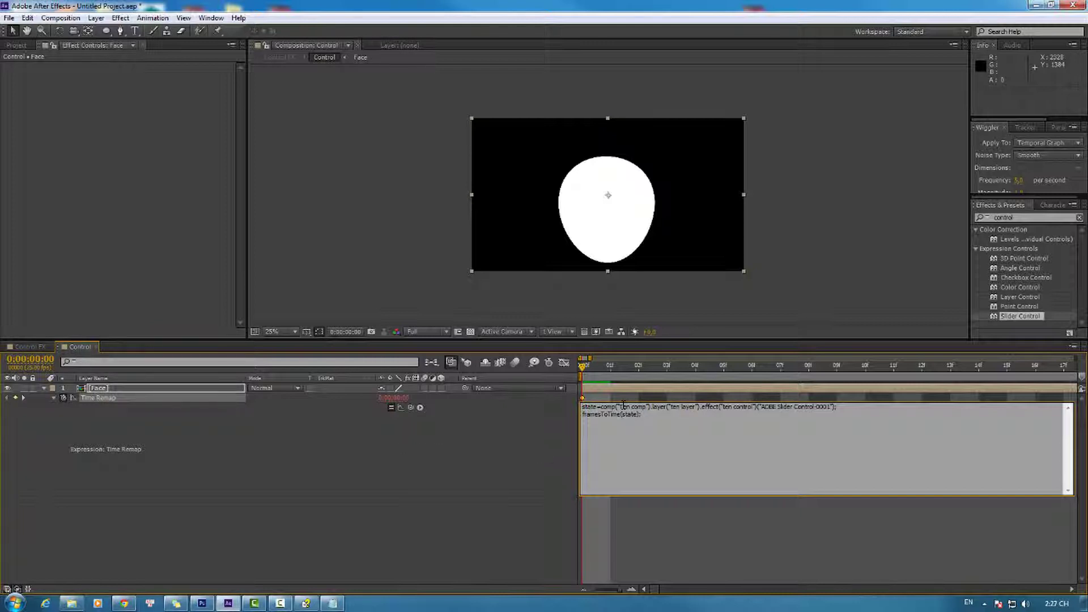
- Replace the expression's comp name with 'Control FX' and check the slider layer after the error
{"action": "left_click_drag", "start_coordinate": [621, 407], "coordinate": [637, 407]}
{"action": "type", "text": "Control"}
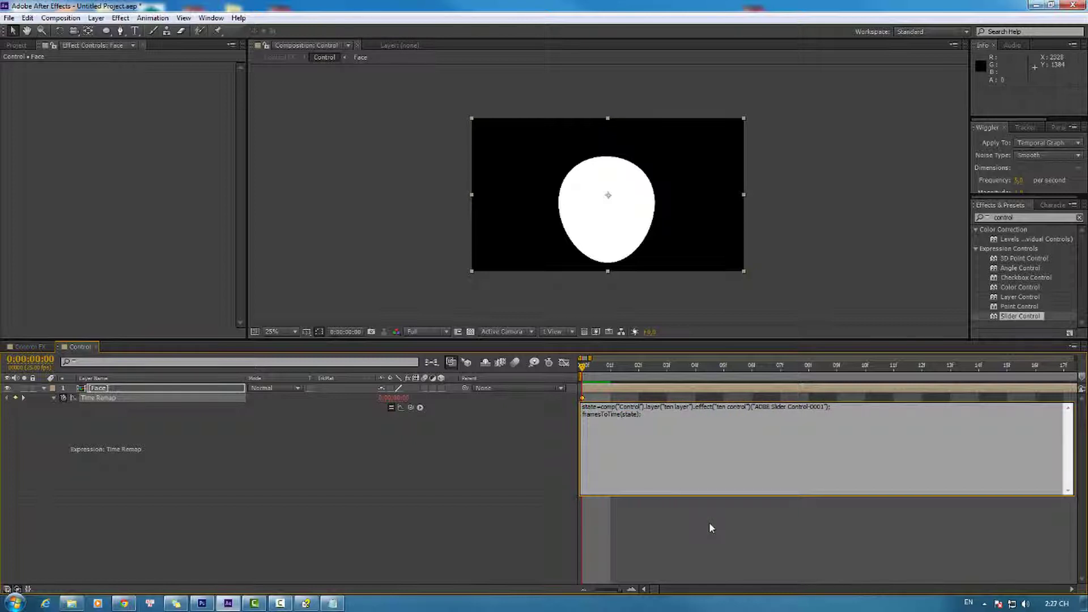
{"action": "type", "text": " FX"}
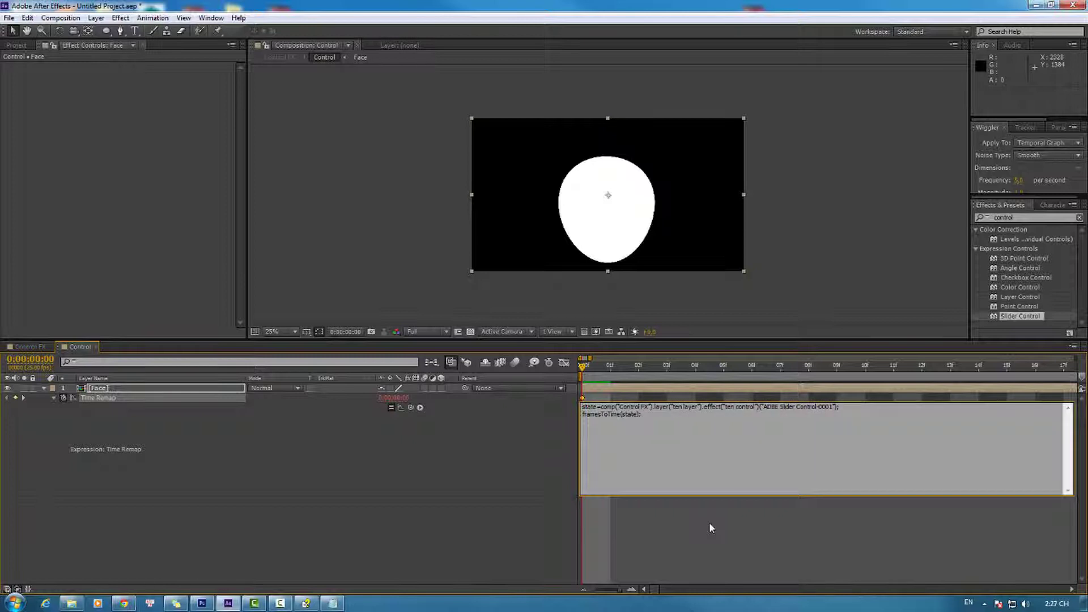
{"action": "left_click_drag", "start_coordinate": [674, 408], "coordinate": [697, 408]}
{"action": "left_click", "coordinate": [23, 346]}
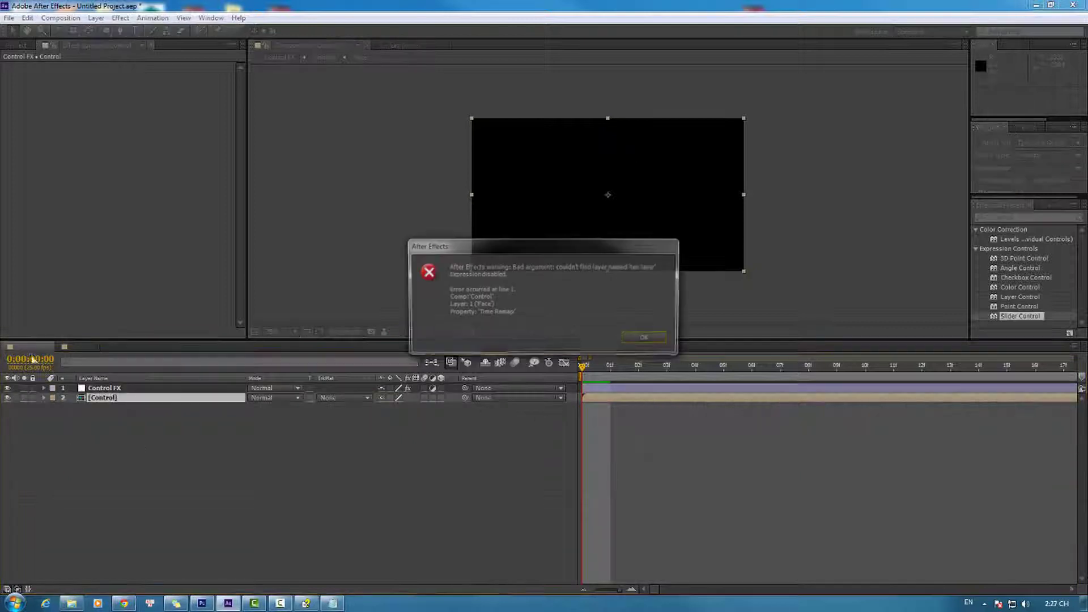
{"action": "left_click", "coordinate": [641, 338]}
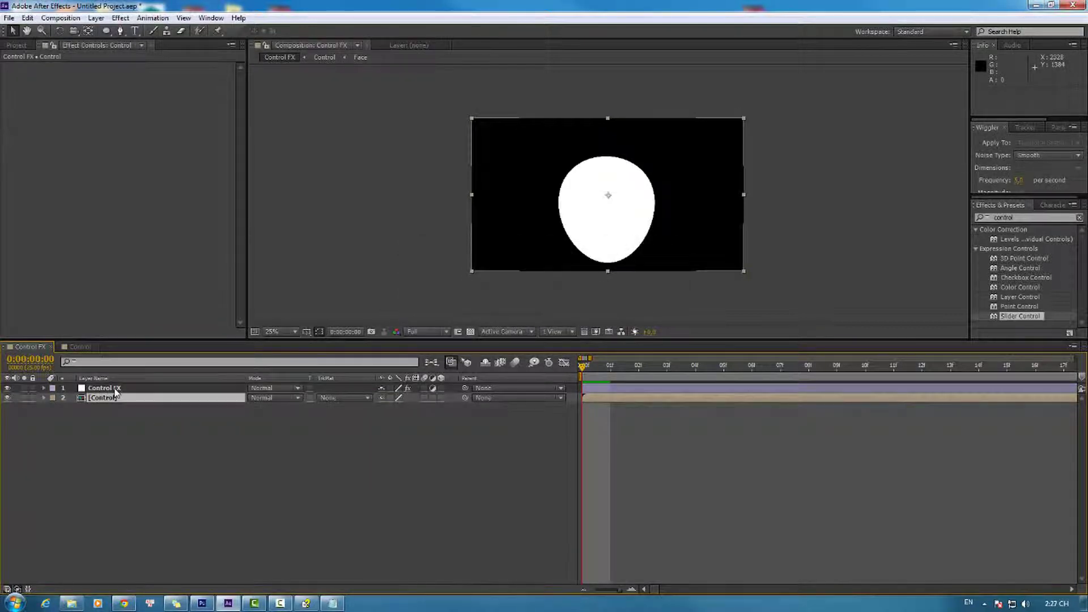
{"action": "left_click", "coordinate": [114, 388]}
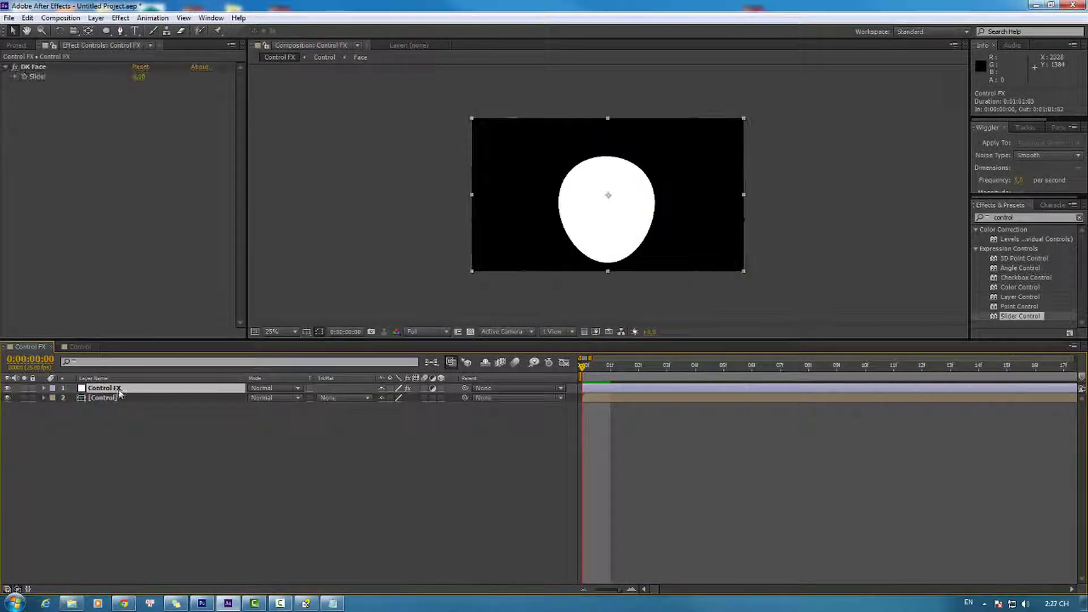
{"action": "left_click", "coordinate": [81, 347]}
- Rename the slider adjustment layer to 'Control FX 1' after the layer-name error
{"action": "left_click", "coordinate": [693, 407]}
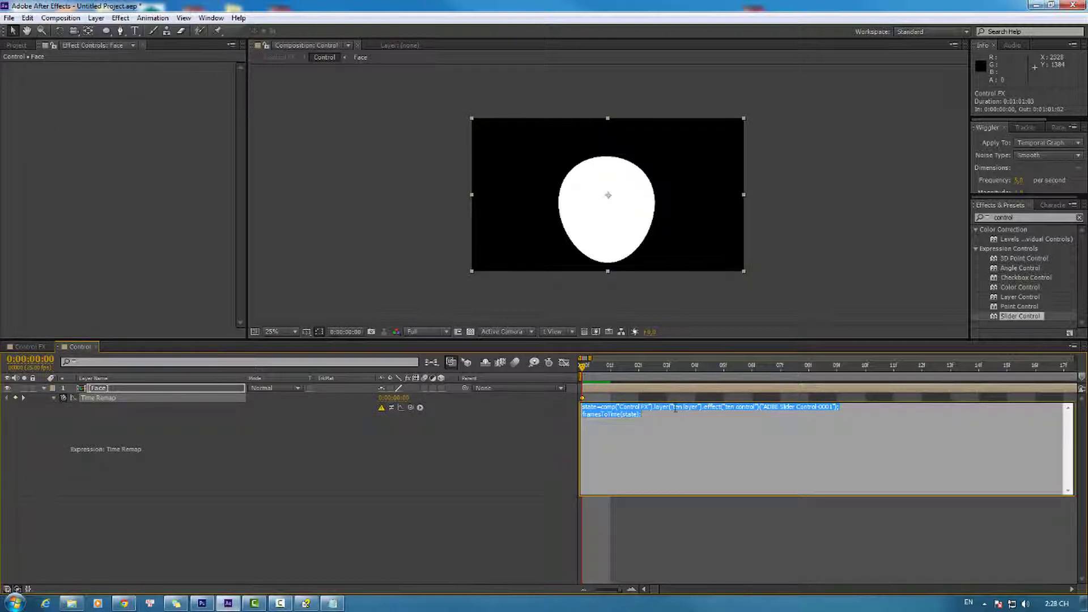
{"action": "left_click_drag", "start_coordinate": [673, 407], "coordinate": [699, 407]}
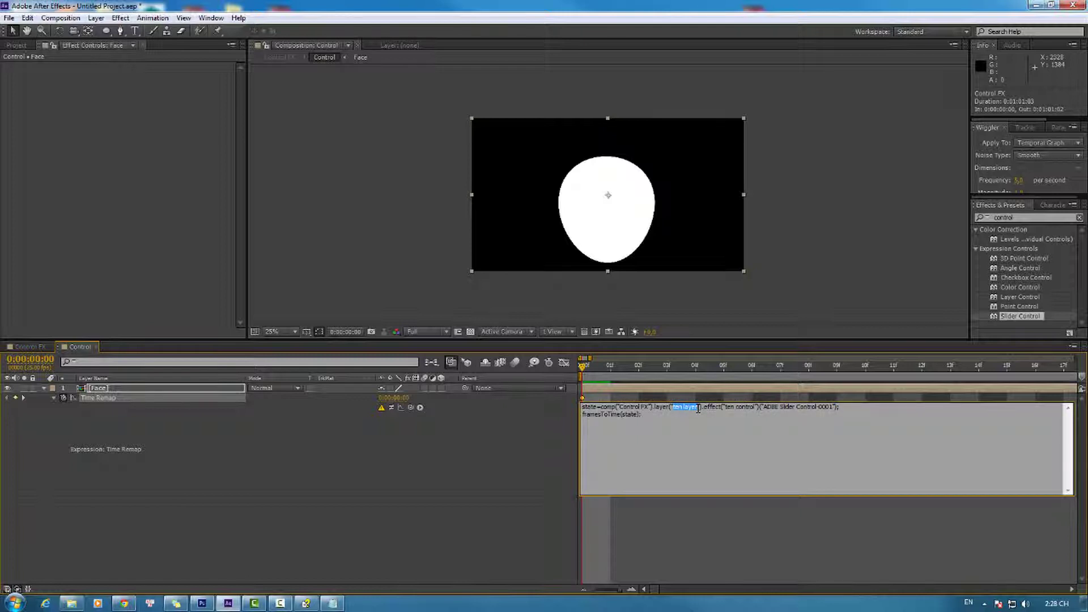
{"action": "left_click", "coordinate": [27, 346]}
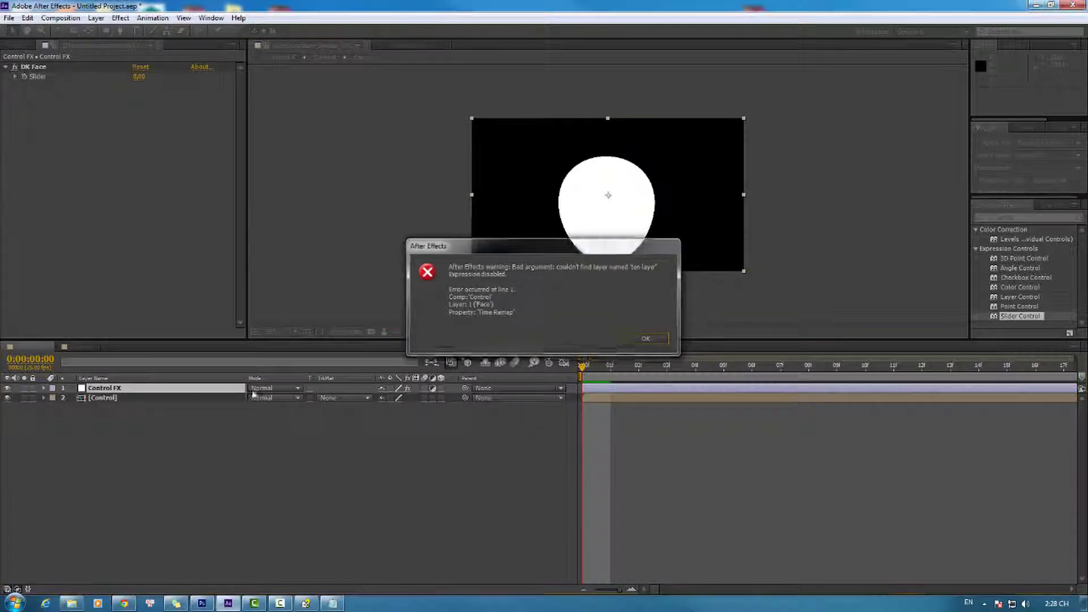
{"action": "left_click", "coordinate": [652, 336]}
{"action": "left_click", "coordinate": [116, 390]}
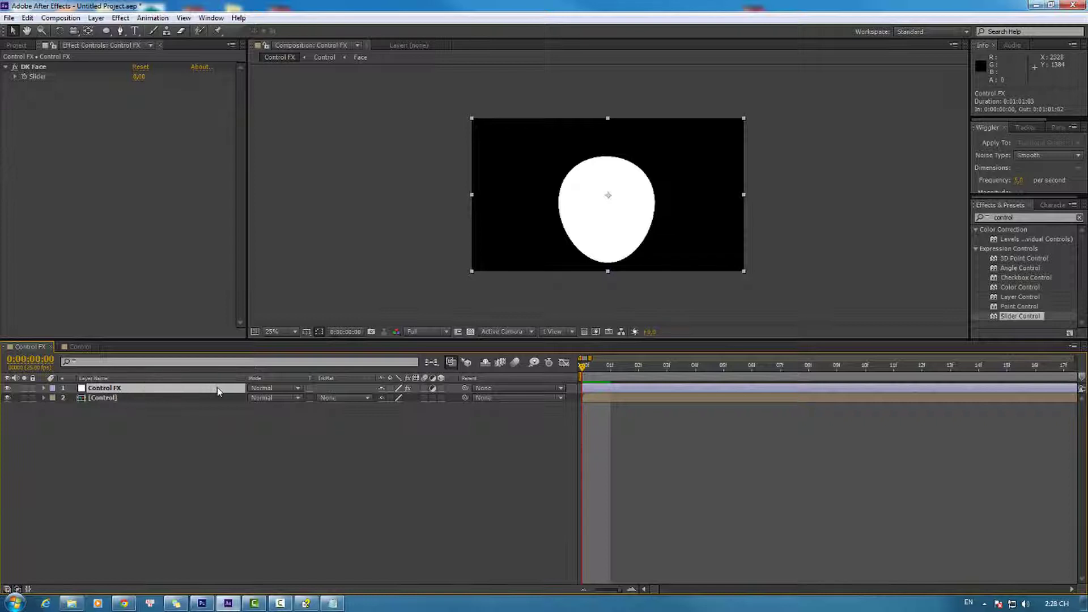
{"action": "key", "text": "Return"}
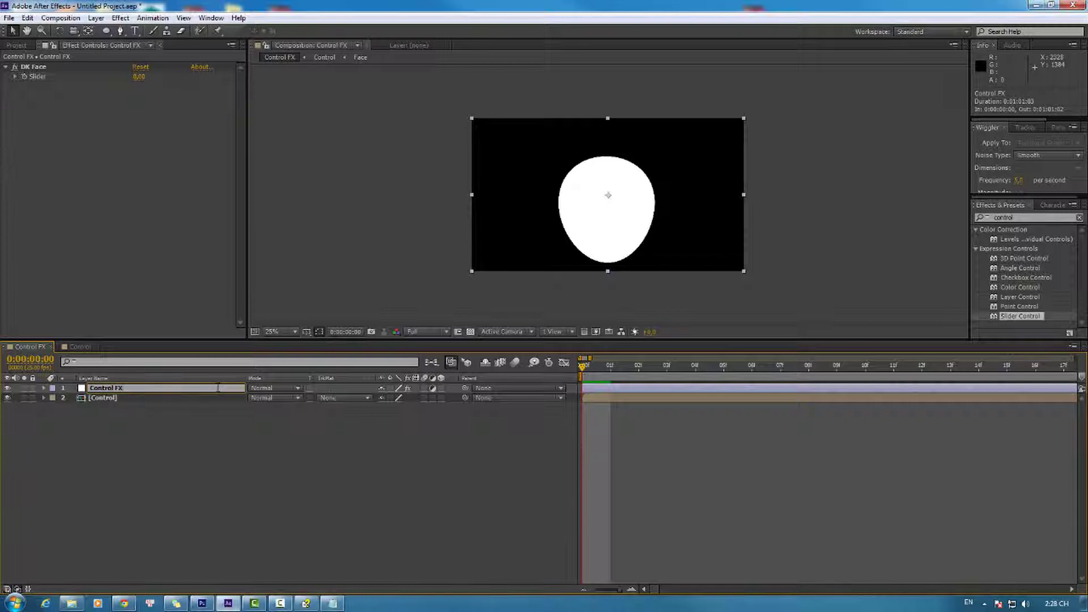
{"action": "type", "text": "1"}
{"action": "left_click", "coordinate": [194, 454]}
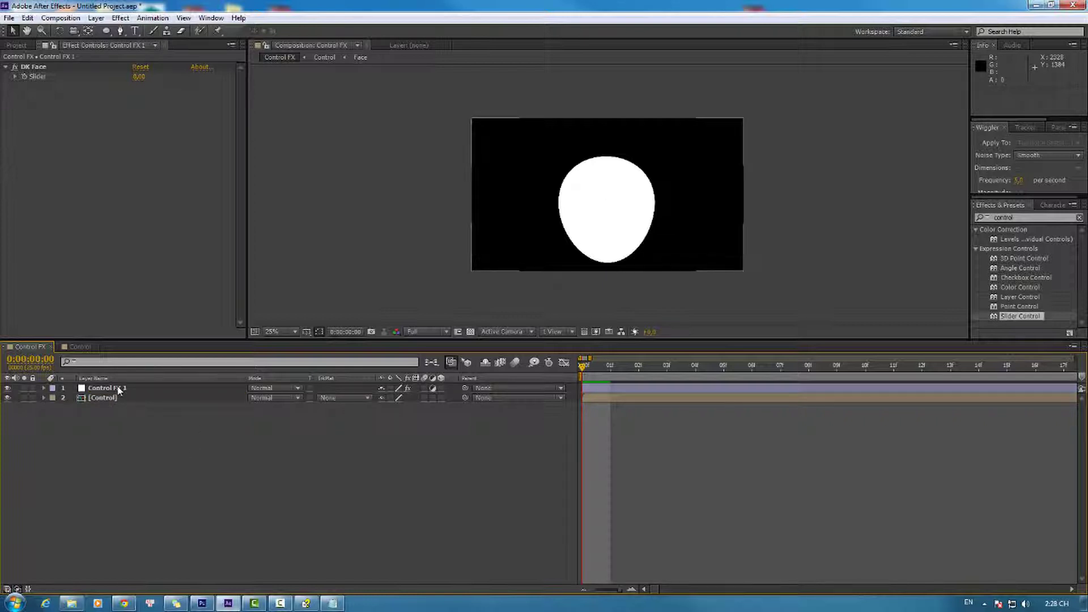
{"action": "left_click", "coordinate": [80, 346]}
- Enter 'Control FX1' as the expression's layer name and compare it with the actual layer
{"action": "left_click", "coordinate": [677, 408]}
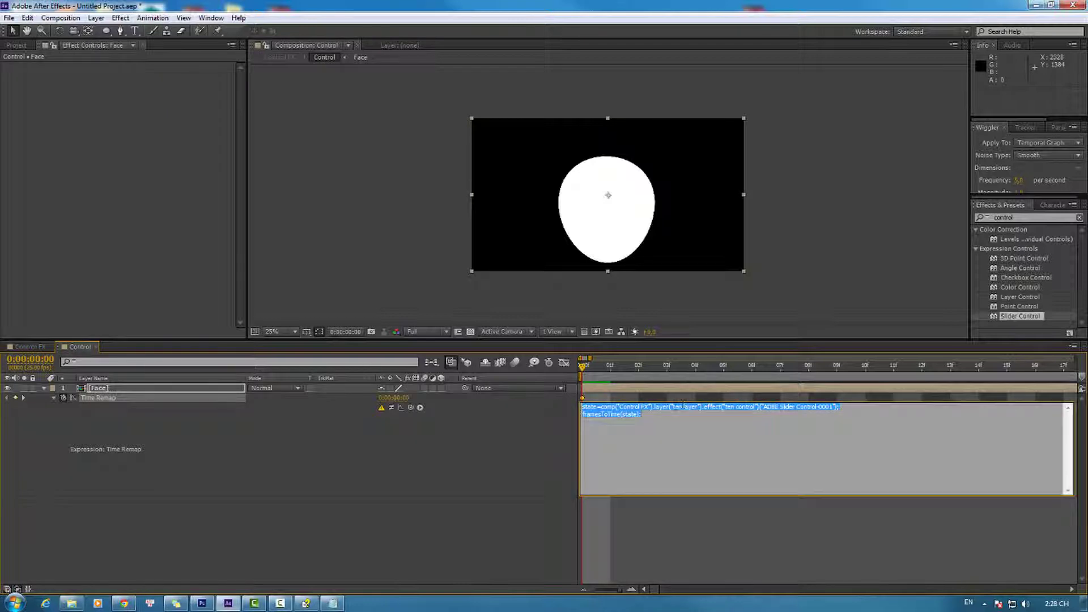
{"action": "double_click", "coordinate": [678, 407]}
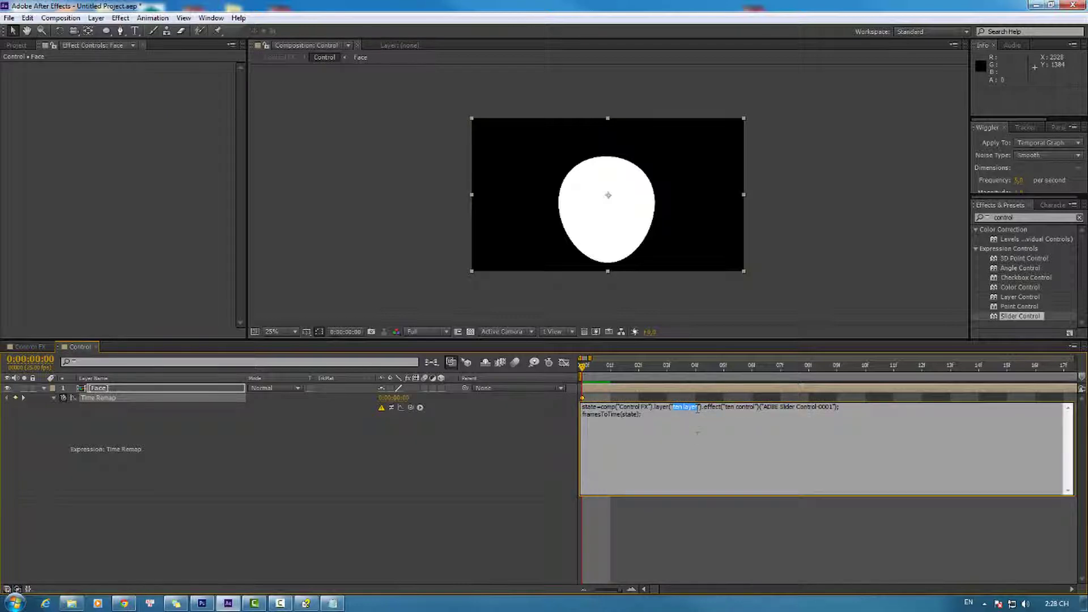
{"action": "type", "text": "Contr"}
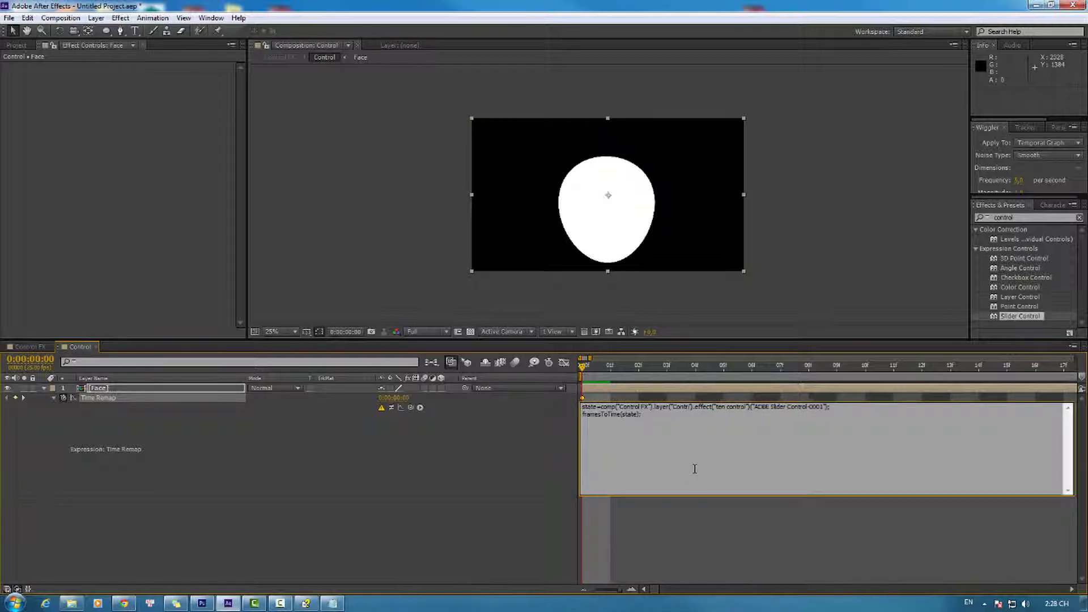
{"action": "type", "text": "ol FX"}
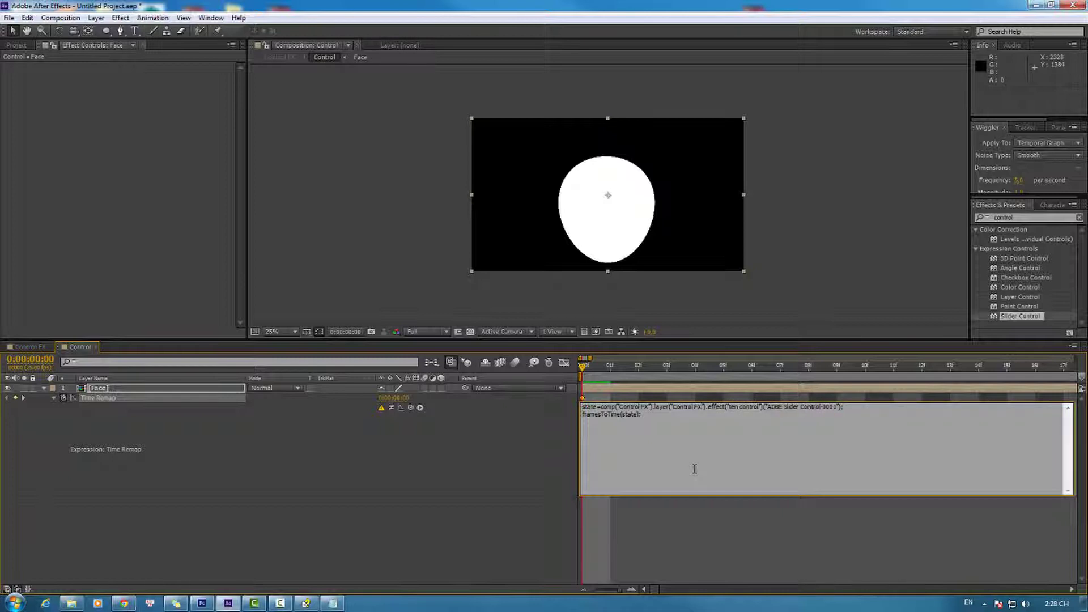
{"action": "type", "text": "1"}
{"action": "left_click", "coordinate": [530, 532]}
{"action": "left_click", "coordinate": [648, 336]}
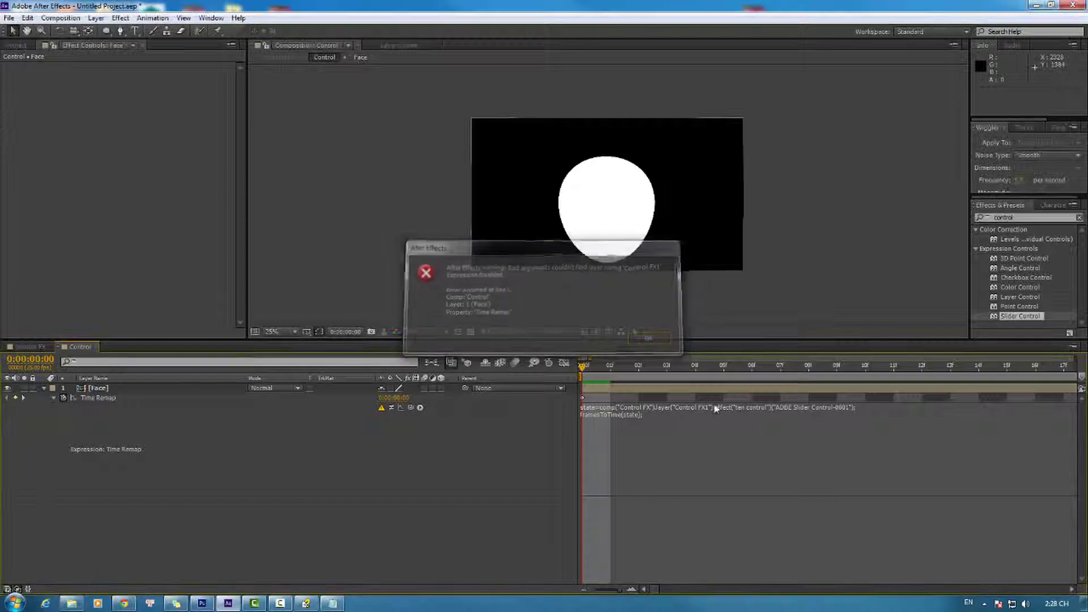
{"action": "left_click", "coordinate": [28, 346]}
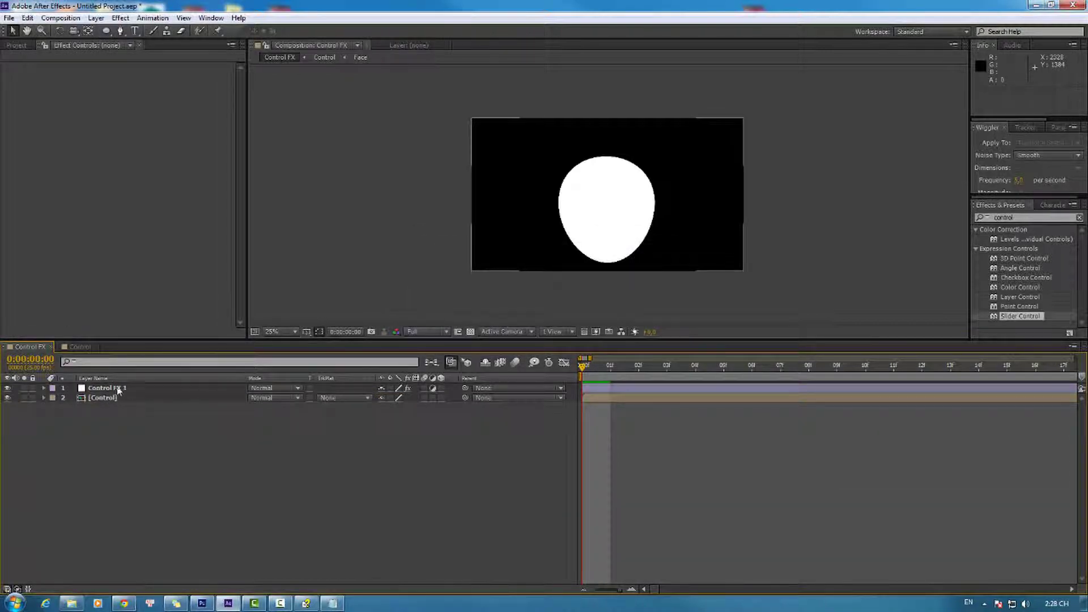
{"action": "left_click", "coordinate": [78, 348]}
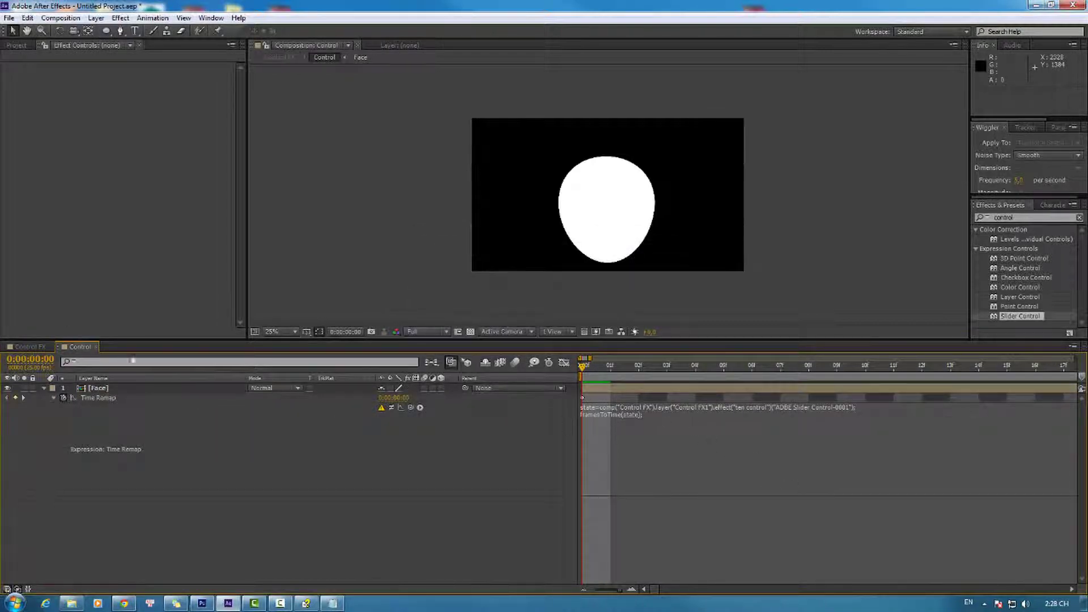
{"action": "left_click", "coordinate": [14, 351]}
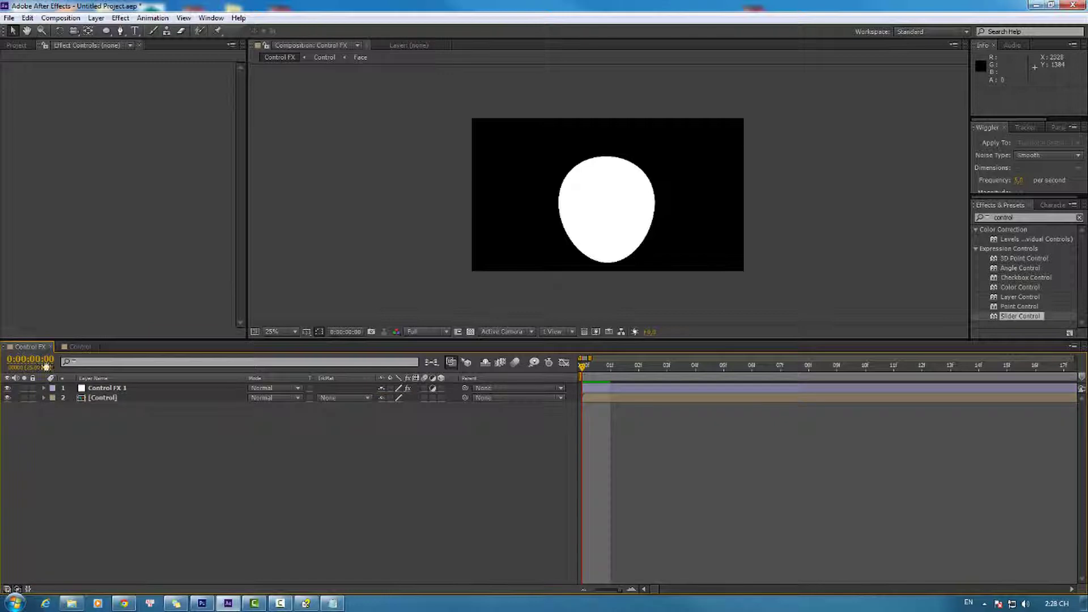
{"action": "left_click", "coordinate": [78, 346]}
- Correct the layer name to 'Control FX 1', enter 'DK FX' as the effect name, and check effects
{"action": "left_click", "coordinate": [709, 408]}
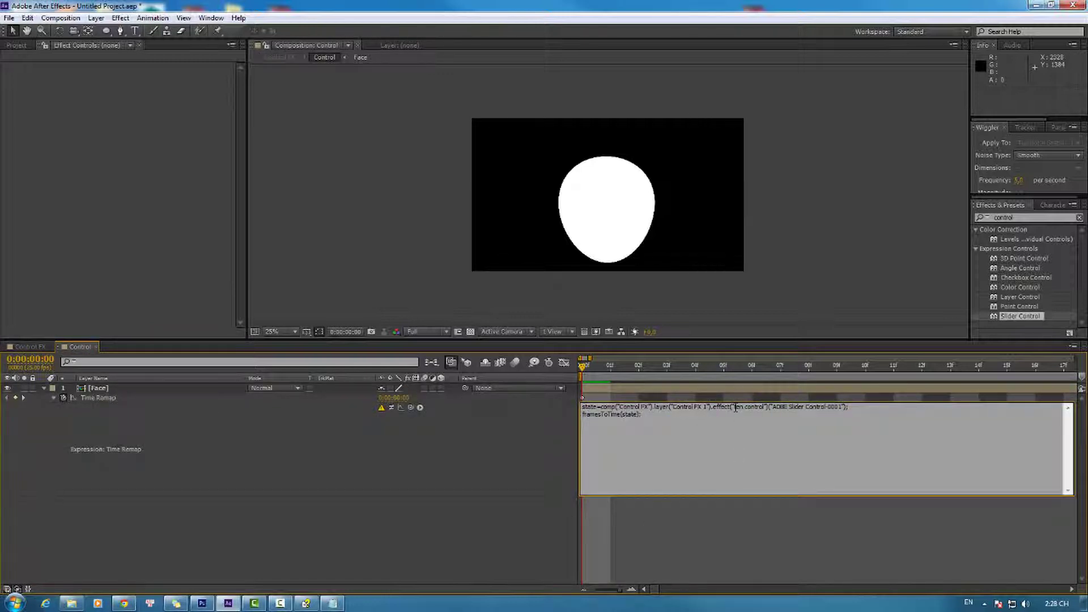
{"action": "left_click_drag", "start_coordinate": [736, 408], "coordinate": [760, 408]}
{"action": "type", "text": "DK F"}
{"action": "type", "text": "X"}
{"action": "left_click", "coordinate": [720, 526]}
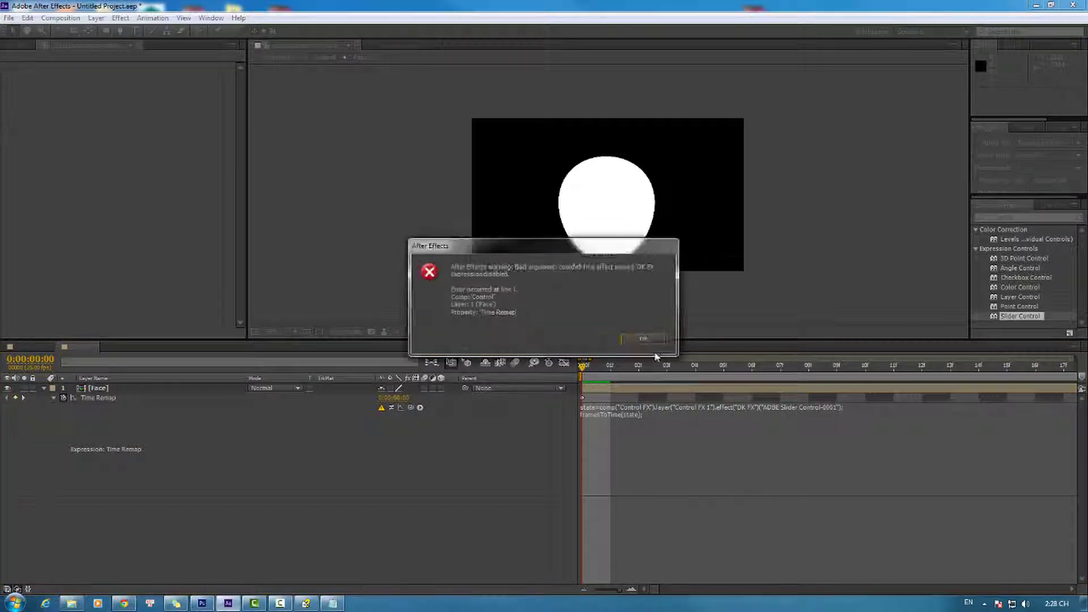
{"action": "left_click", "coordinate": [640, 338]}
{"action": "left_click", "coordinate": [28, 347]}
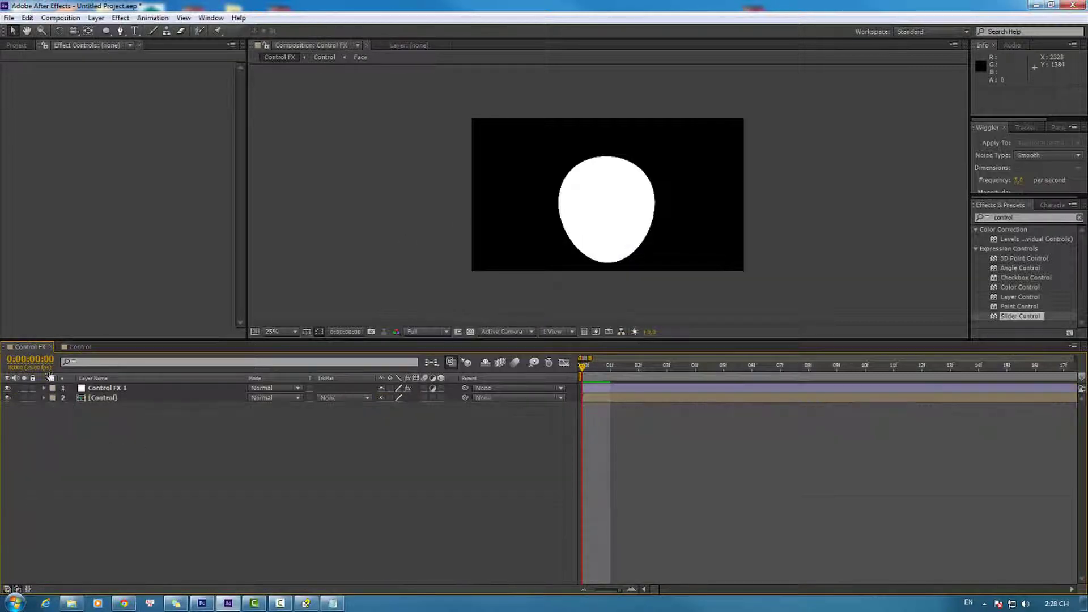
{"action": "left_click", "coordinate": [90, 388]}
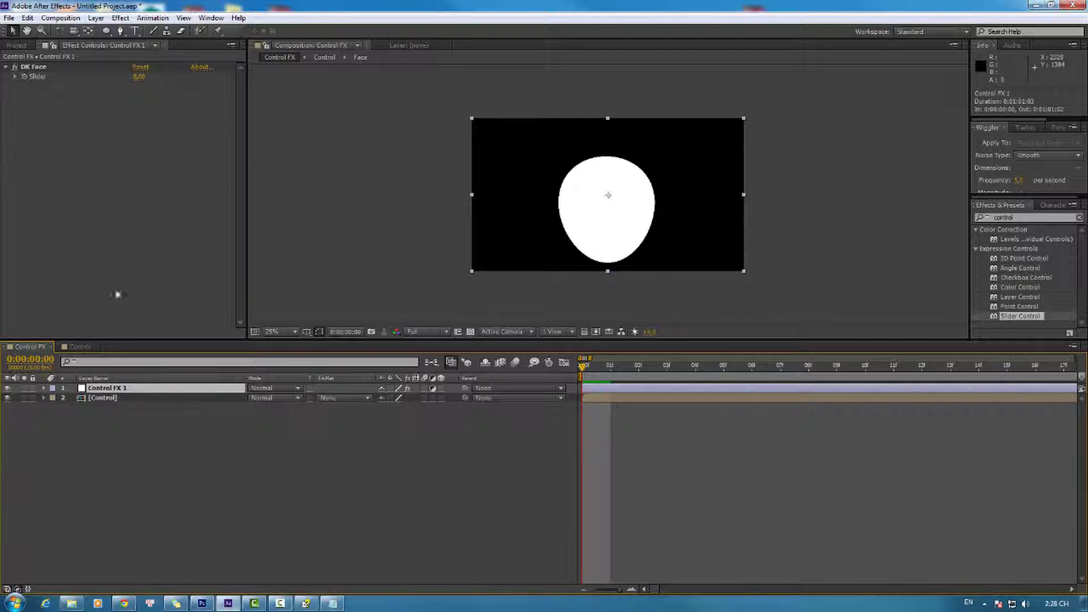
{"action": "left_click", "coordinate": [82, 346]}
- Fix the effect name to 'DK Face', commit, and review the layer, effect and property names
{"action": "left_click", "coordinate": [750, 409]}
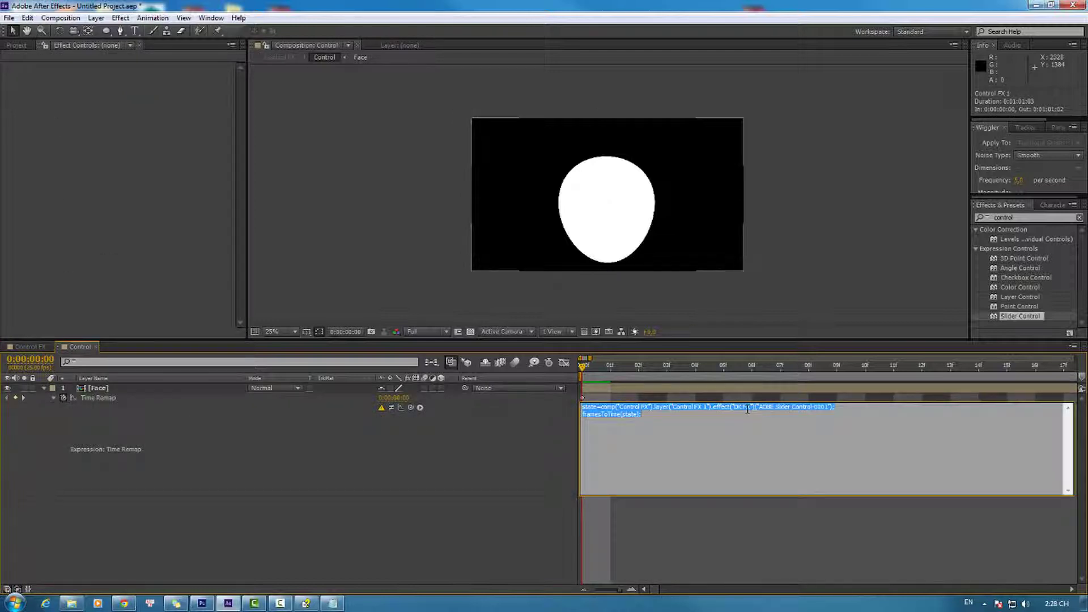
{"action": "left_click", "coordinate": [748, 409]}
{"action": "left_click", "coordinate": [746, 537]}
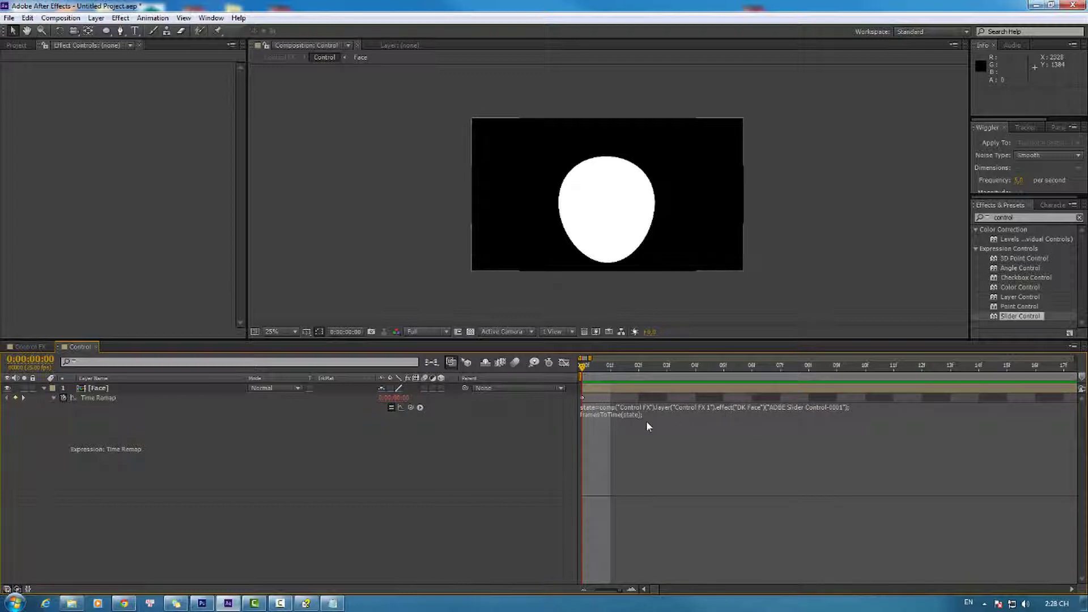
{"action": "left_click", "coordinate": [633, 409]}
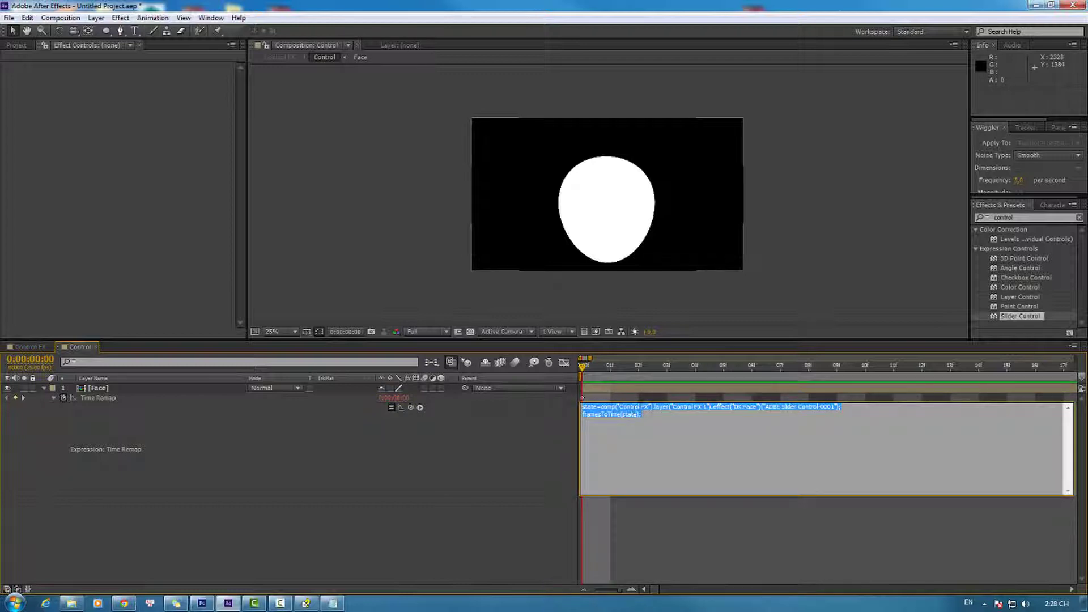
{"action": "left_click_drag", "start_coordinate": [674, 409], "coordinate": [763, 409]}
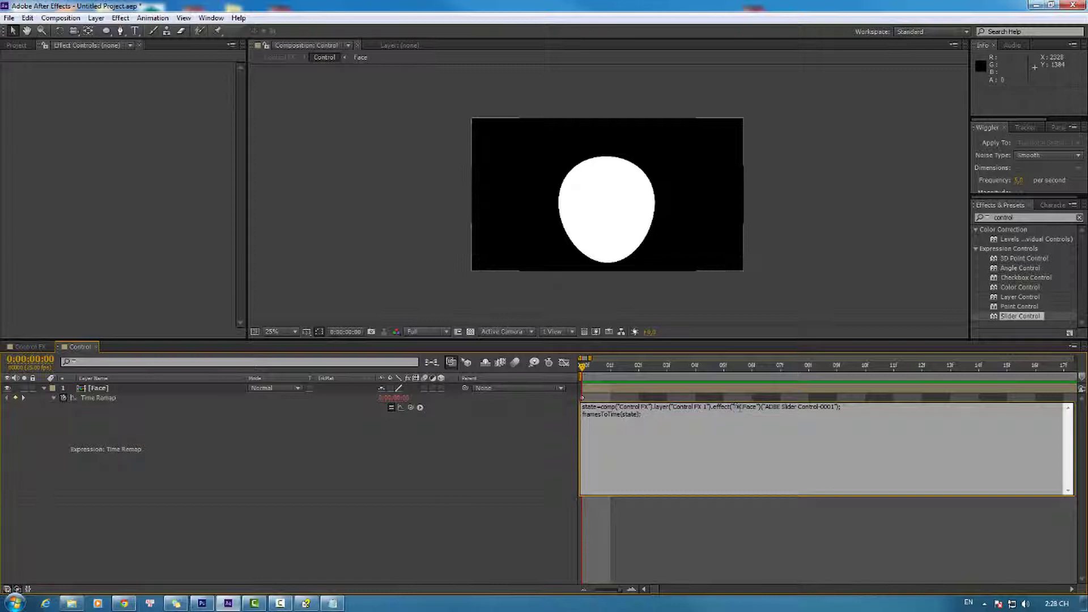
{"action": "left_click", "coordinate": [771, 420]}
{"action": "left_click_drag", "start_coordinate": [797, 409], "coordinate": [783, 409]}
{"action": "left_click", "coordinate": [823, 409]}
{"action": "double_click", "coordinate": [823, 409]}
- Close the expression editor and scrub the Face layer through the timeline to preview it
{"action": "left_click", "coordinate": [488, 530]}
{"action": "left_click", "coordinate": [587, 390]}
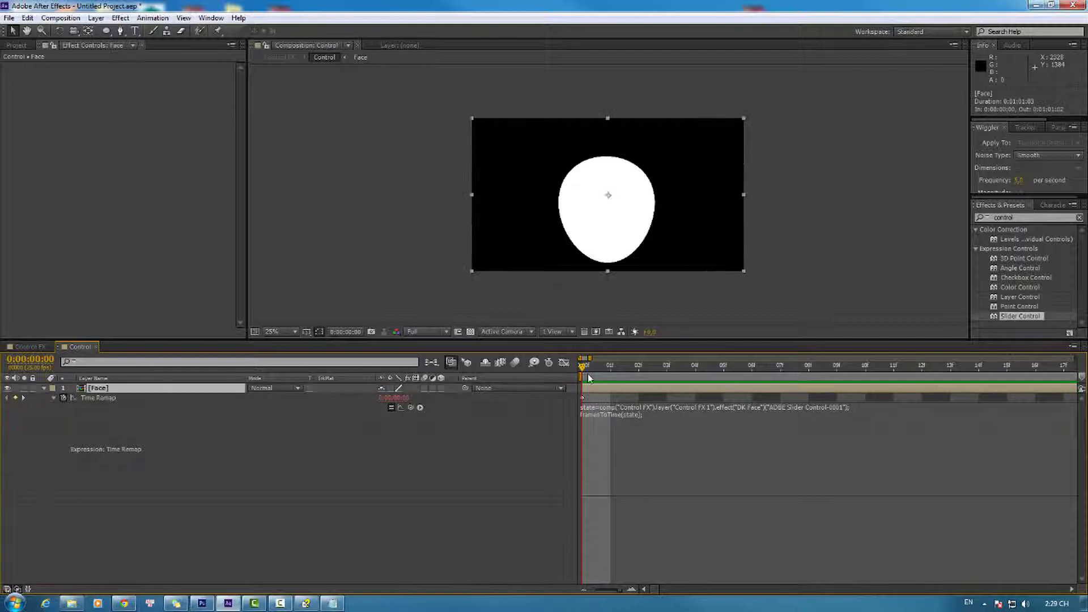
{"action": "mouse_move", "coordinate": [587, 373]}
{"action": "left_mouse_down"}
{"action": "mouse_move", "coordinate": [775, 385]}
{"action": "mouse_move", "coordinate": [703, 432]}
{"action": "left_mouse_up"}
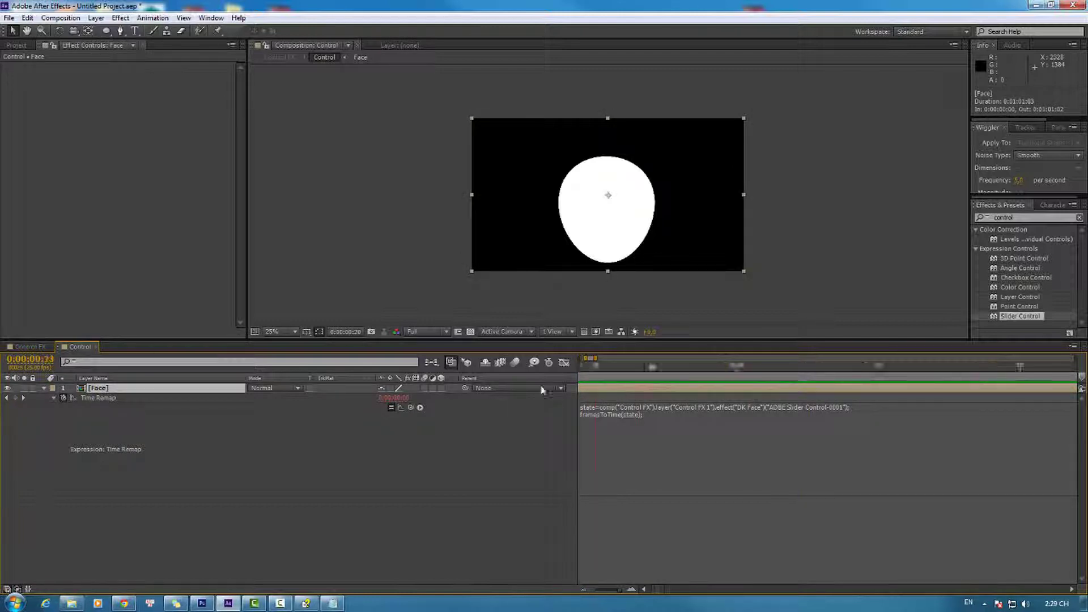
{"action": "key", "text": "Home"}
{"action": "scroll", "coordinate": [704, 376], "scroll_direction": "down", "scroll_amount": 5}
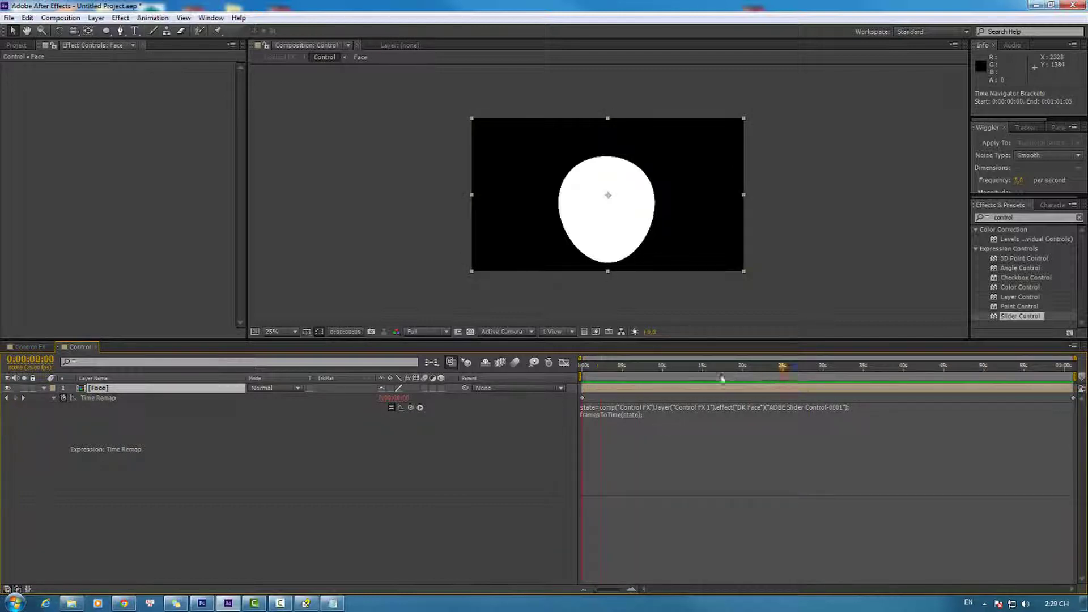
- In the Control FX comp, try DK Face slider values like 5 and 3.00 on Control FX 1
{"action": "left_click", "coordinate": [41, 348]}
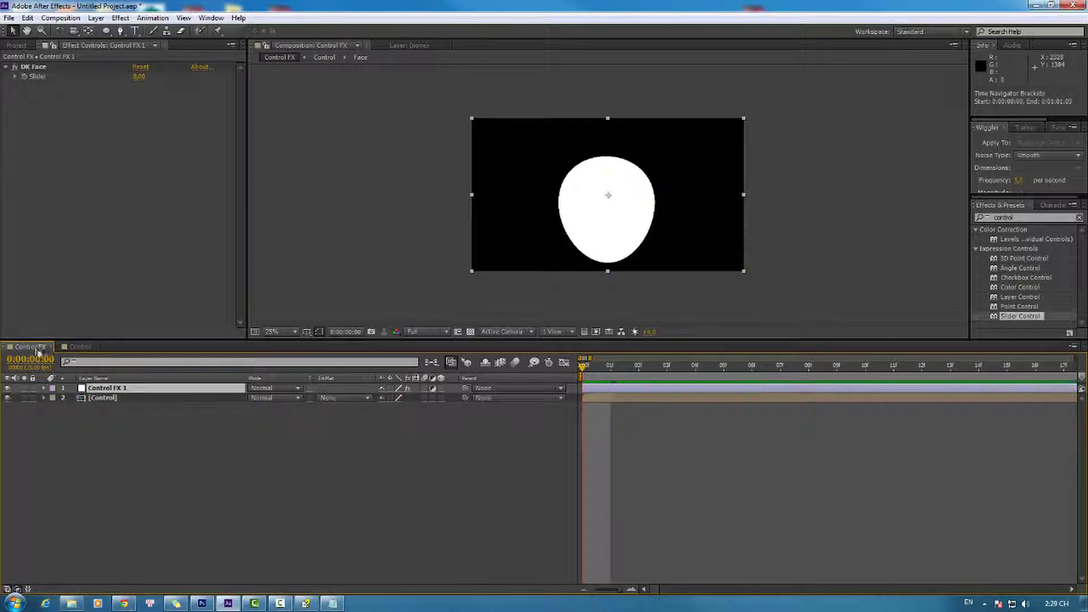
{"action": "left_click", "coordinate": [134, 389]}
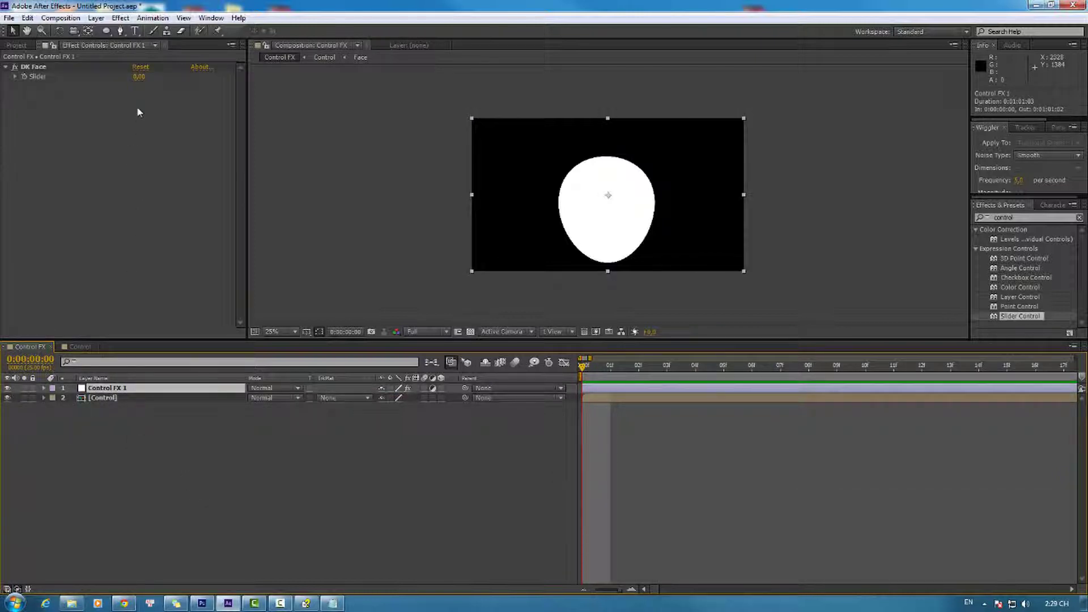
{"action": "left_click", "coordinate": [139, 77]}
{"action": "type", "text": "5"}
{"action": "key", "text": "Return"}
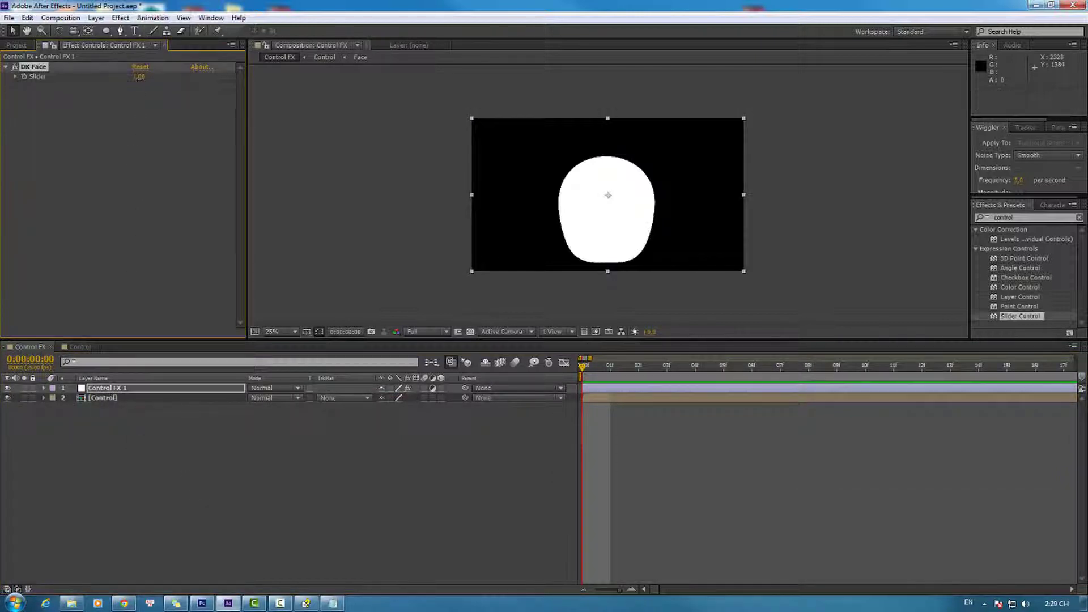
{"action": "left_click", "coordinate": [139, 77]}
{"action": "type", "text": "7"}
{"action": "key", "text": "Return"}
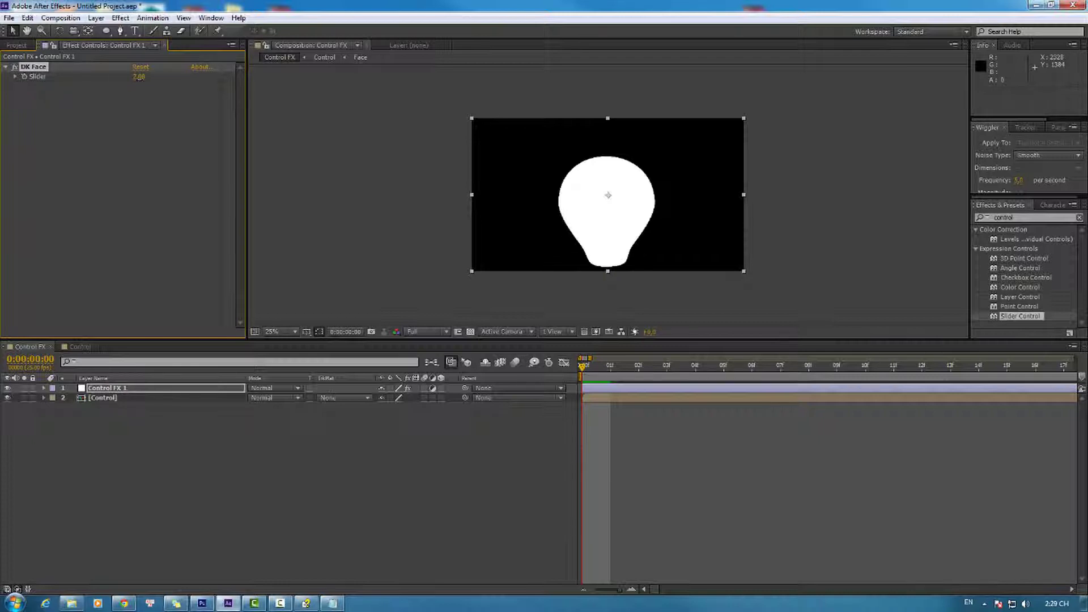
{"action": "left_click", "coordinate": [143, 76]}
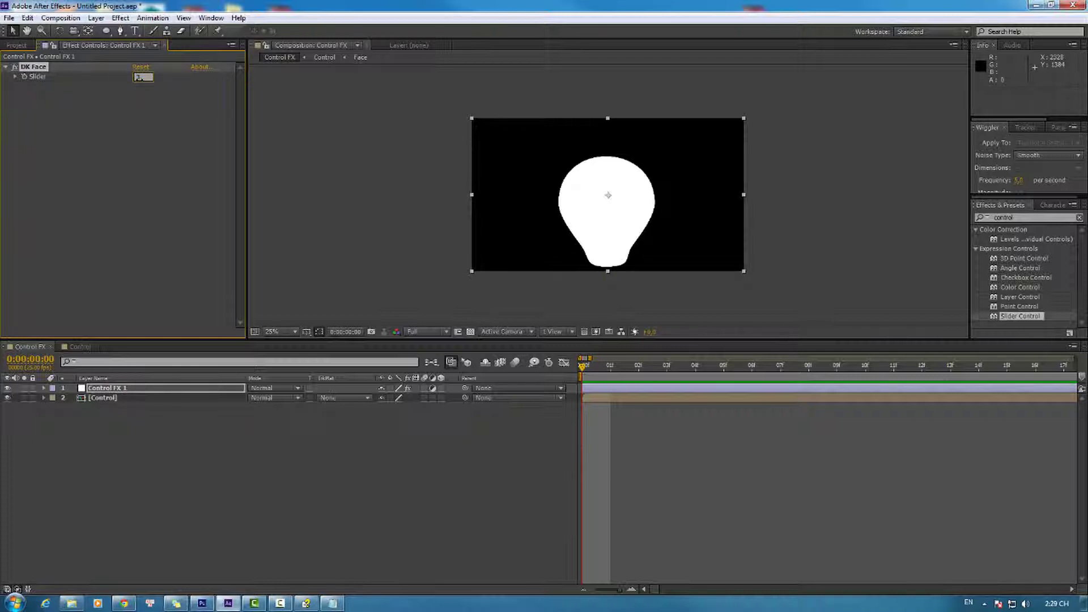
{"action": "key", "text": "Return"}
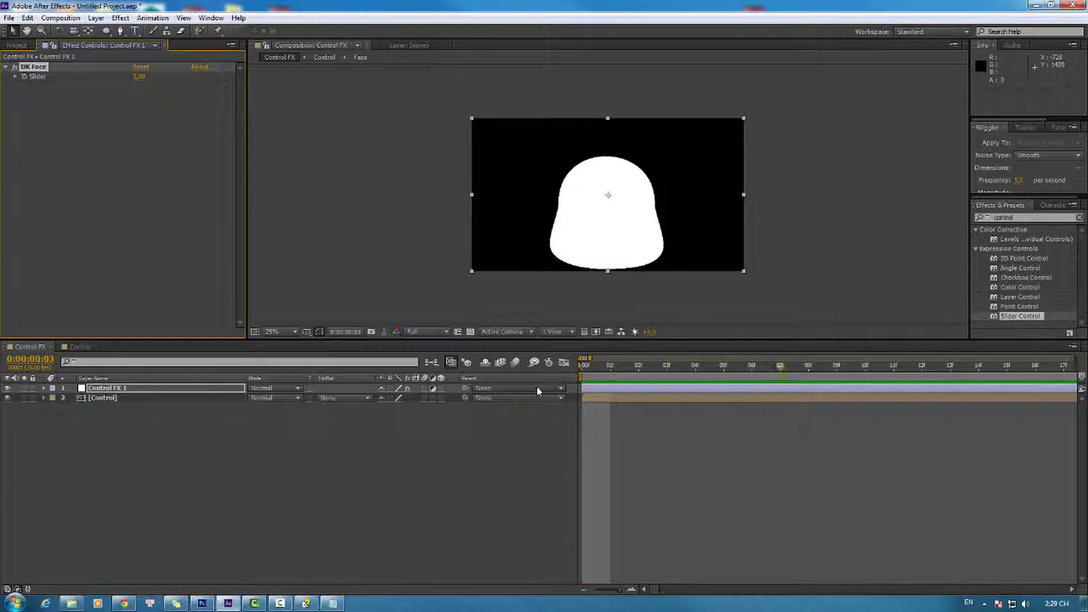
- Zoom the timeline, return to the start, and set the DK Face slider to 1.00
{"action": "left_click_drag", "start_coordinate": [590, 358], "coordinate": [860, 359]}
{"action": "left_click", "coordinate": [622, 374]}
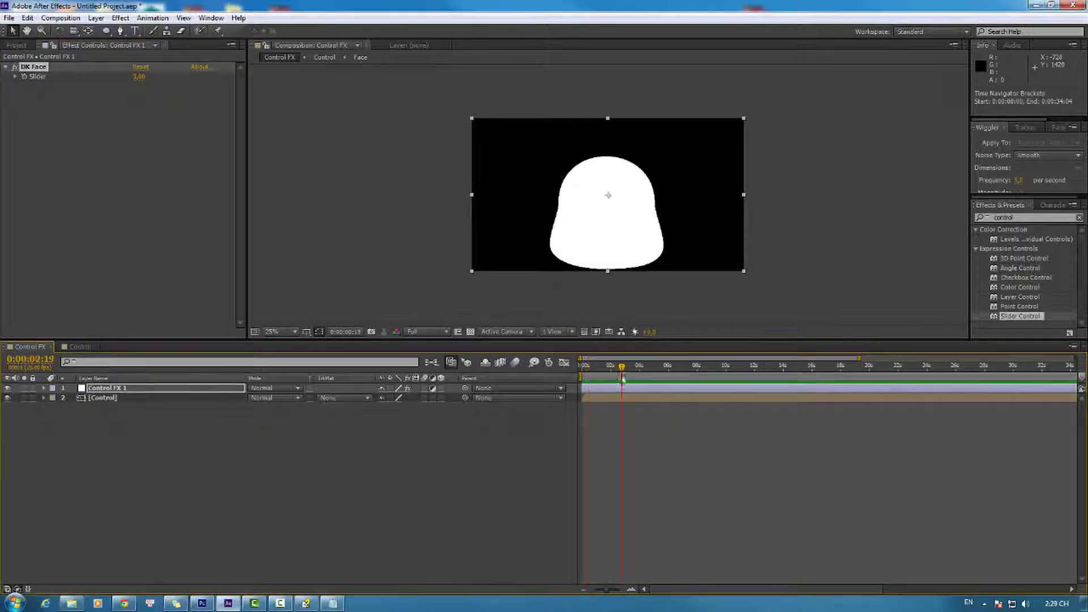
{"action": "key", "text": "Home"}
{"action": "left_click", "coordinate": [139, 76]}
{"action": "type", "text": "1"}
{"action": "key", "text": "Return"}
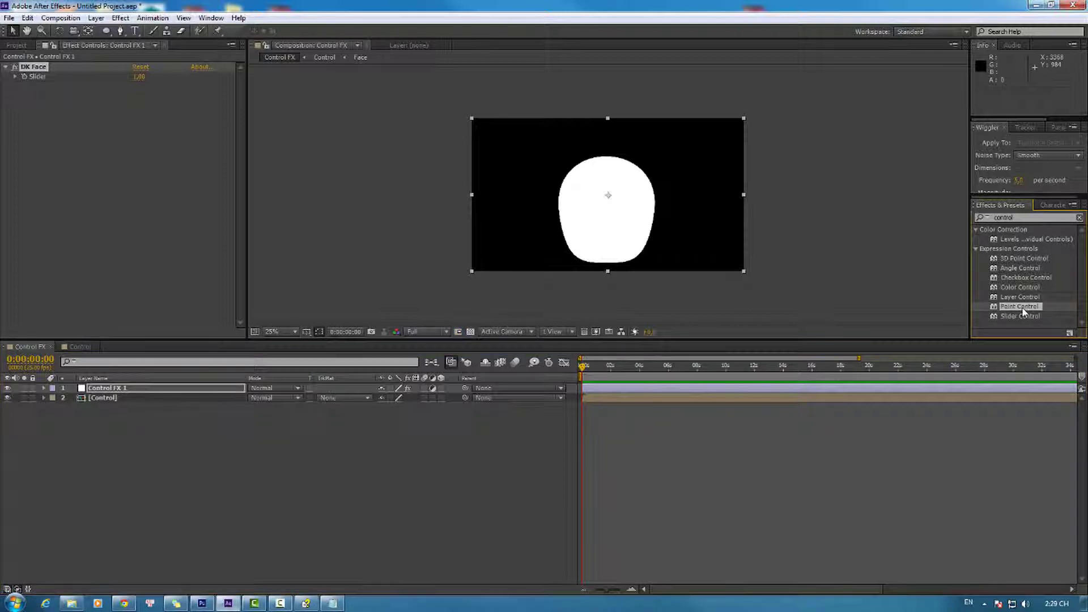
- Add a Color Control to Control FX 1, rename it 'Color Face', and show the Control timeline
{"action": "left_click", "coordinate": [1023, 288]}
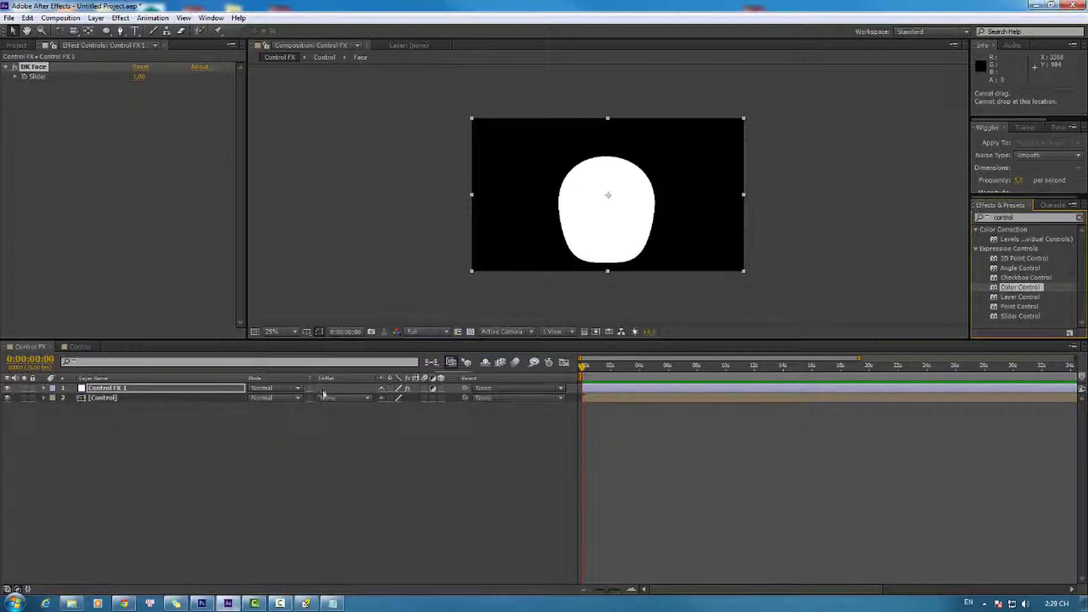
{"action": "left_click_drag", "start_coordinate": [1025, 292], "coordinate": [165, 389]}
{"action": "left_click", "coordinate": [50, 86]}
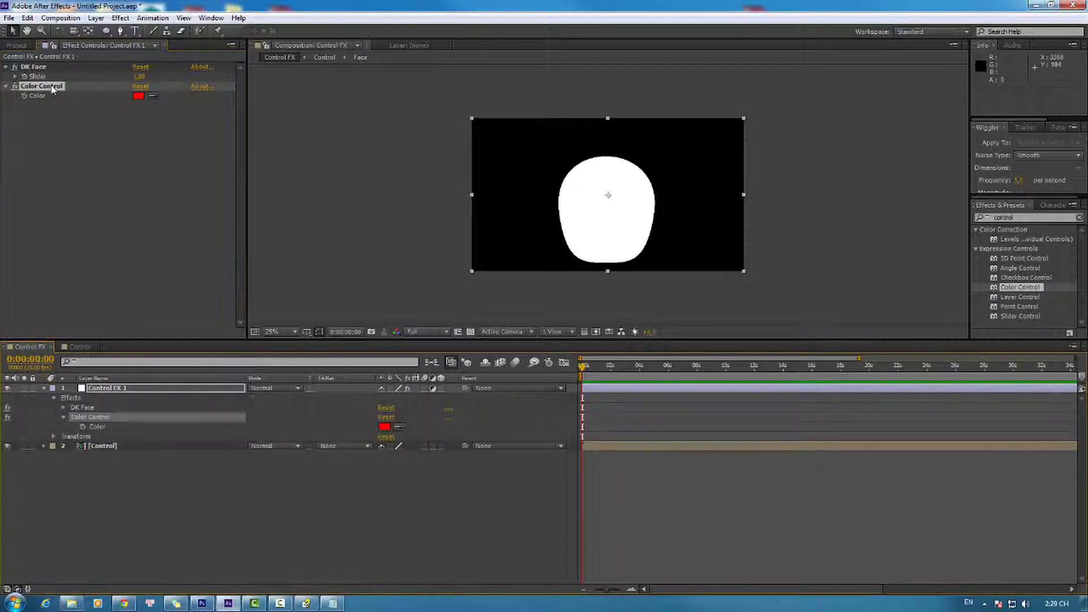
{"action": "key", "text": "Return"}
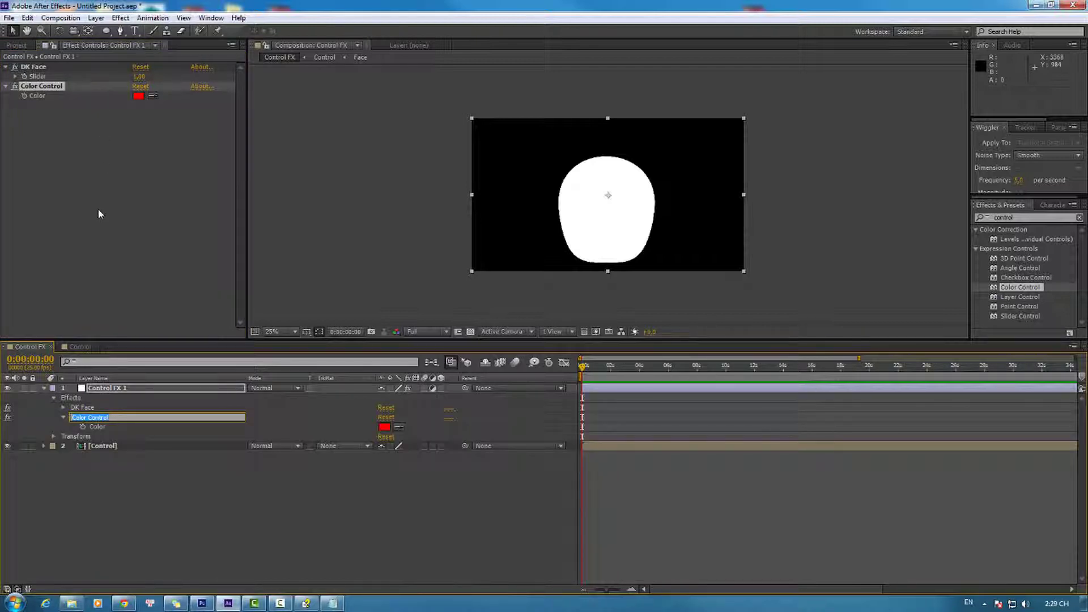
{"action": "left_click_drag", "start_coordinate": [89, 417], "coordinate": [130, 417]}
{"action": "type", "text": "Face"}
{"action": "left_click", "coordinate": [126, 500]}
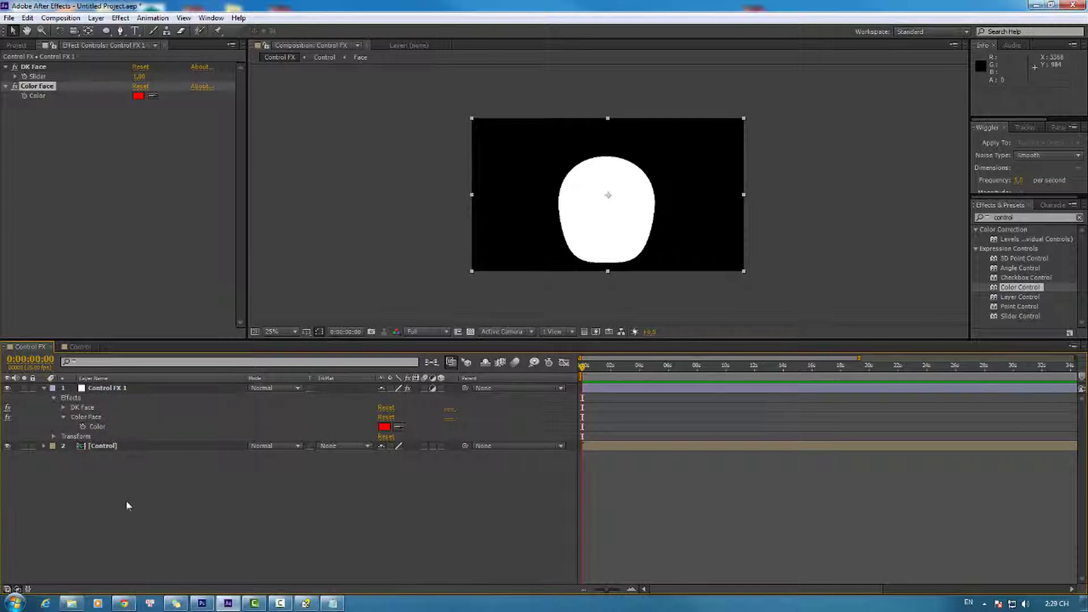
{"action": "left_click", "coordinate": [83, 418]}
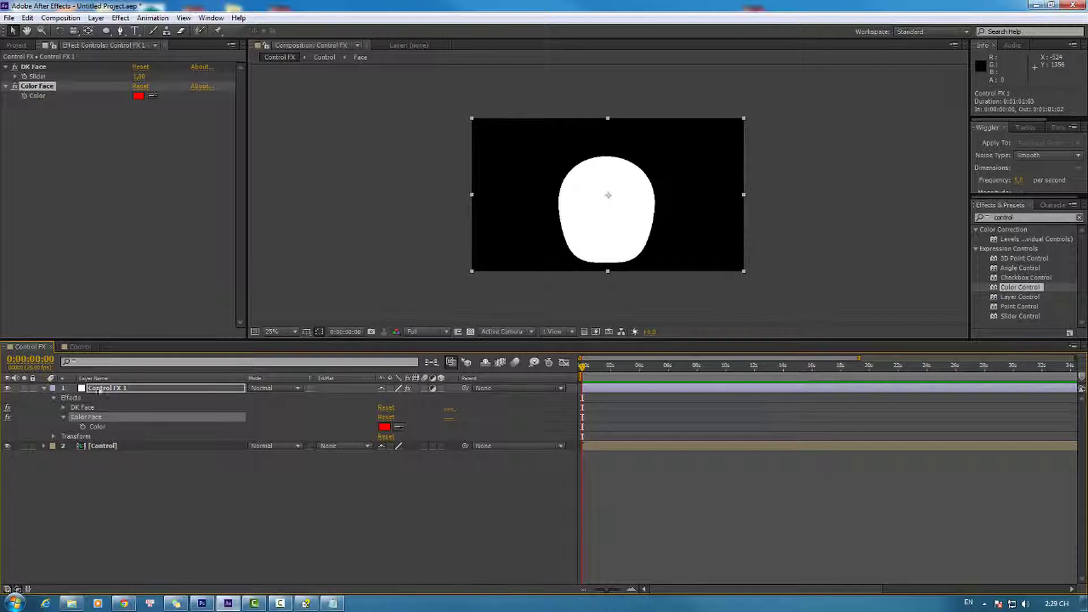
{"action": "left_click", "coordinate": [80, 347]}
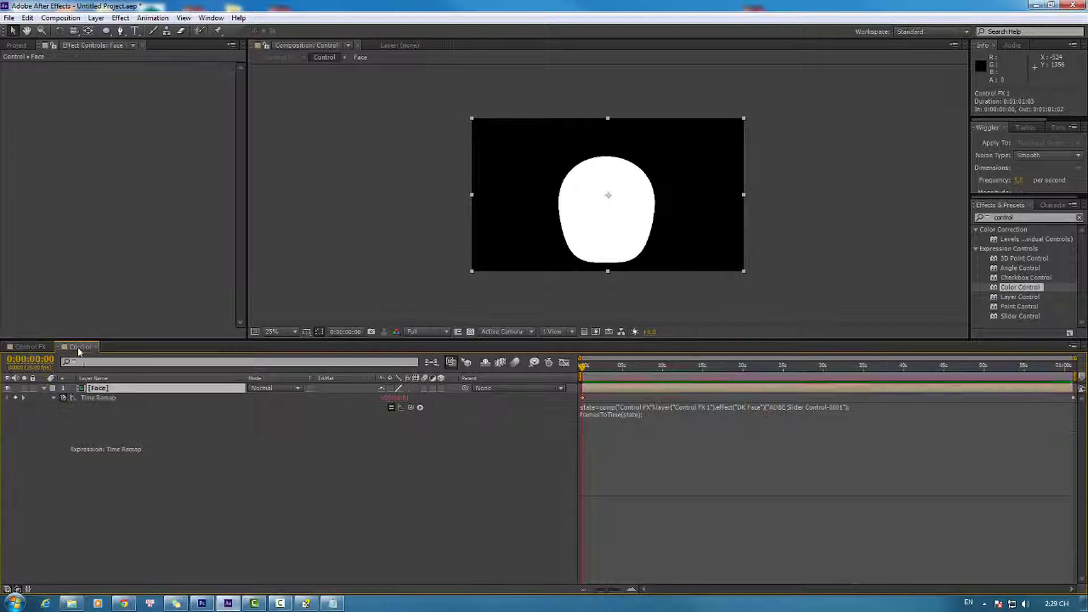
- Search Effects & Presets for 'fill' and apply the Fill effect to the Face layer
{"action": "left_click", "coordinate": [44, 388]}
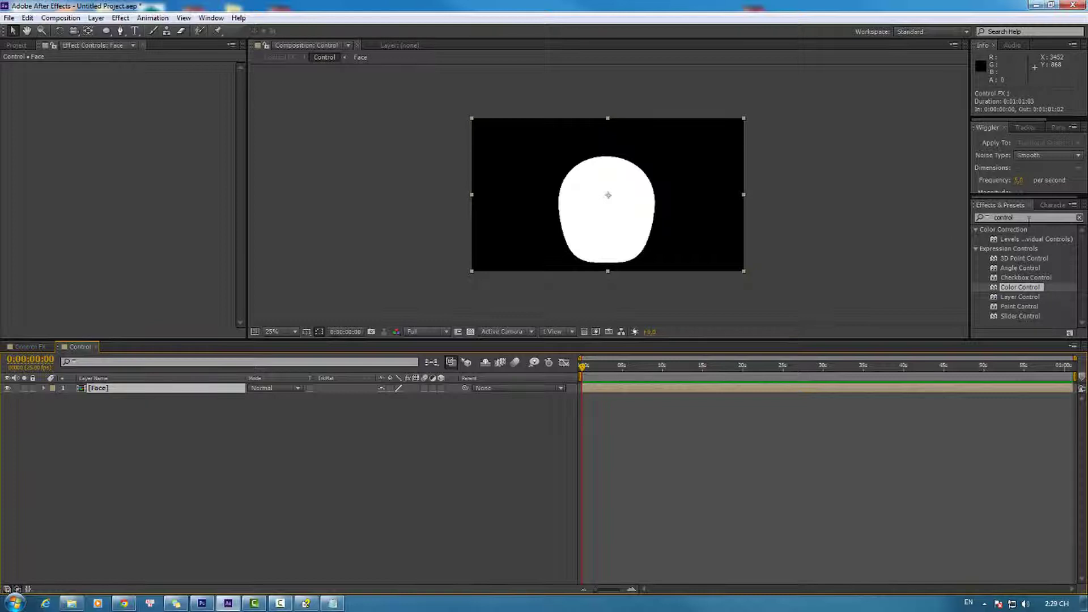
{"action": "double_click", "coordinate": [1028, 218]}
{"action": "type", "text": "fill"}
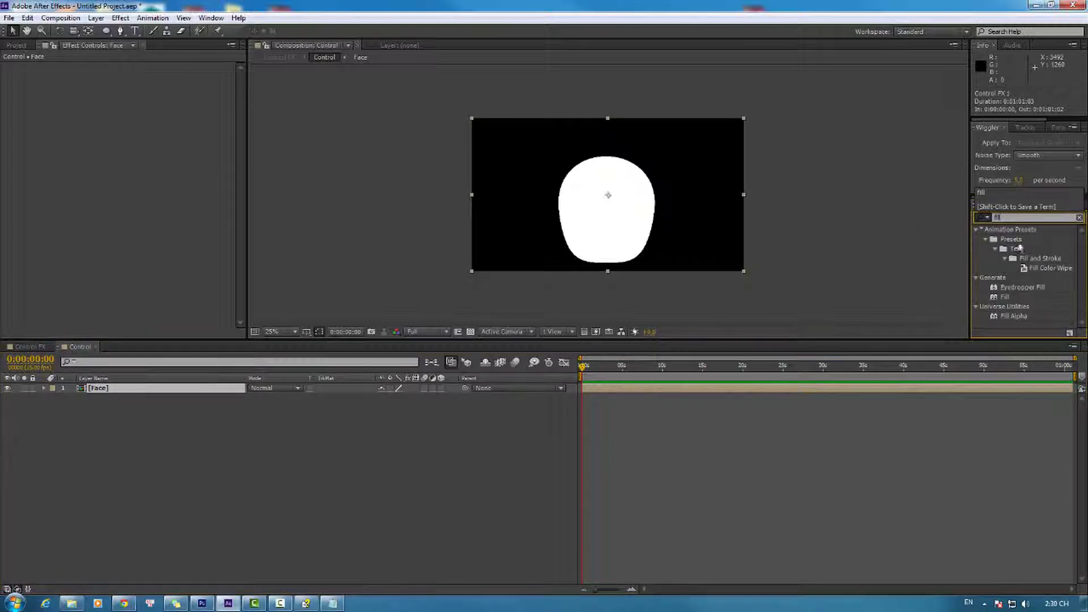
{"action": "double_click", "coordinate": [1008, 218]}
{"action": "type", "text": "ra"}
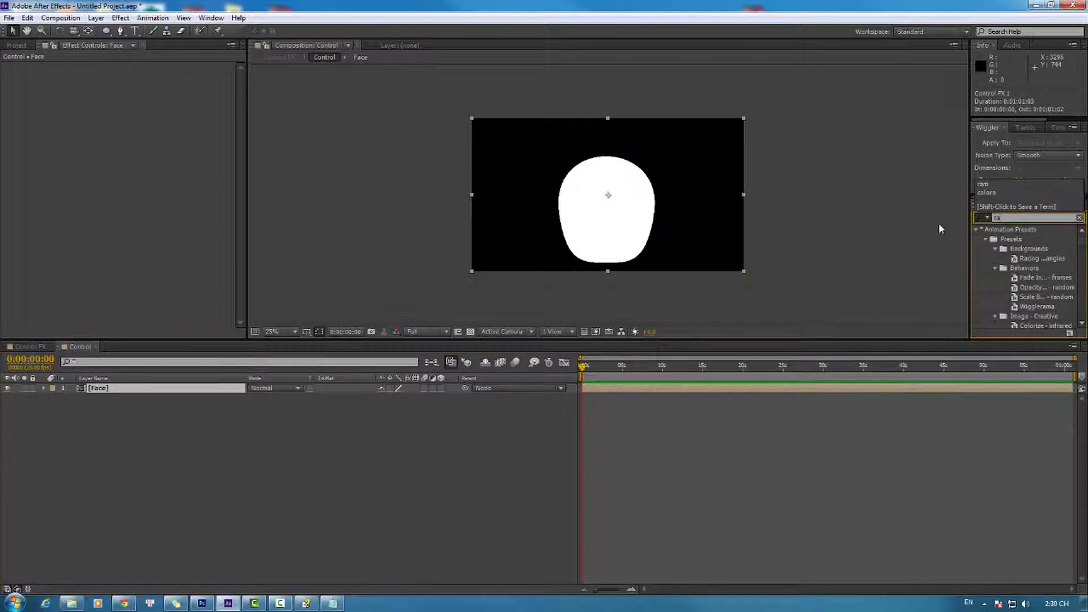
{"action": "key", "text": "BackSpace"}
{"action": "key", "text": "BackSpace"}
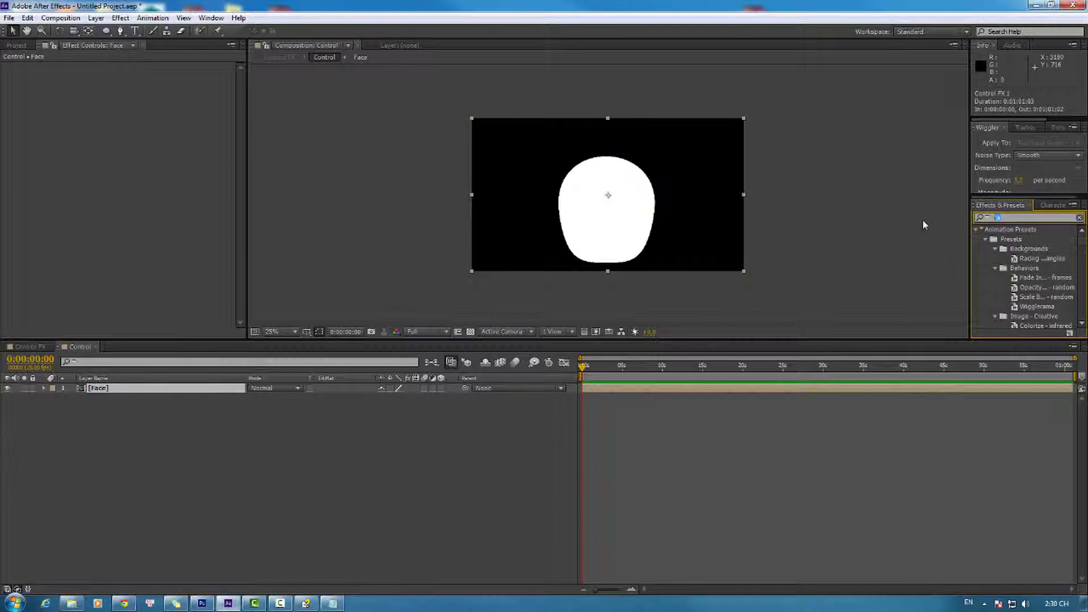
{"action": "type", "text": "fill"}
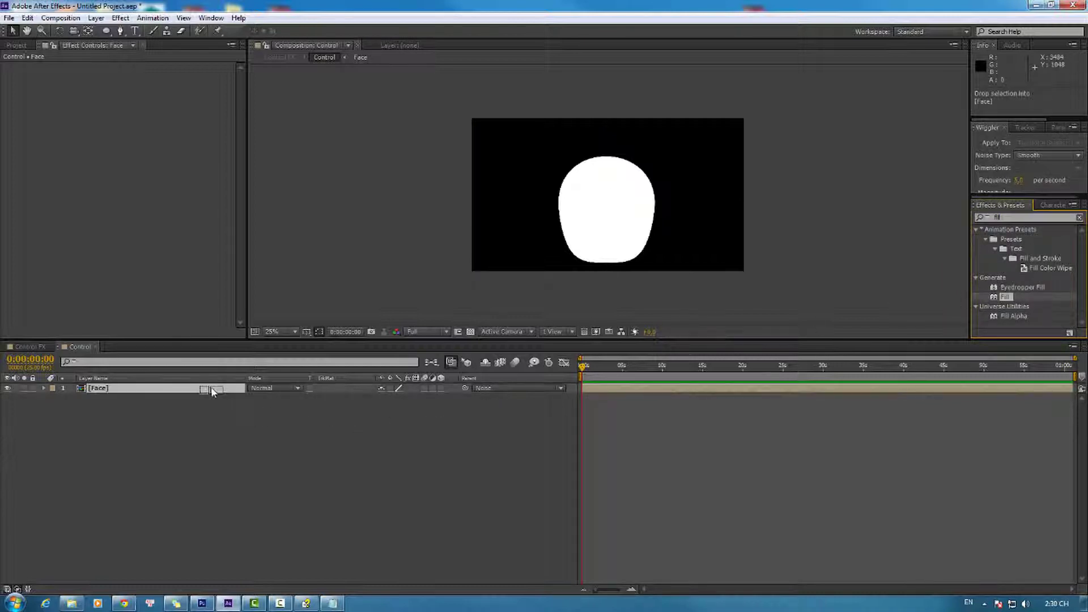
{"action": "left_click_drag", "start_coordinate": [1003, 299], "coordinate": [215, 390]}
- Set the Fill colour to a pale peach and add an expression to its Color property
{"action": "left_click", "coordinate": [138, 96]}
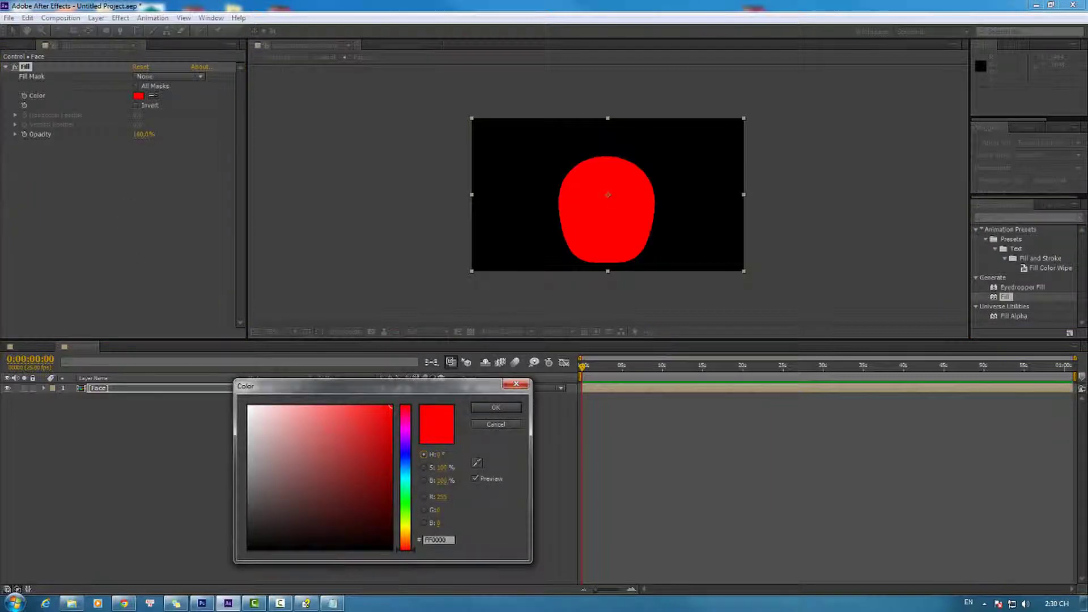
{"action": "left_click", "coordinate": [325, 406]}
{"action": "left_click_drag", "start_coordinate": [324, 405], "coordinate": [277, 386]}
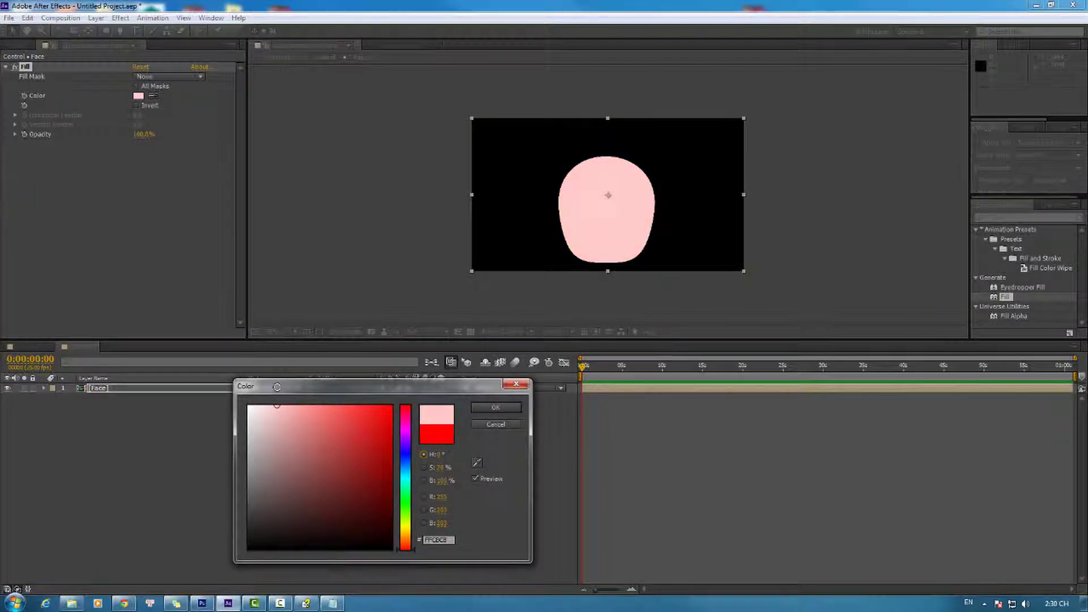
{"action": "left_click", "coordinate": [495, 408]}
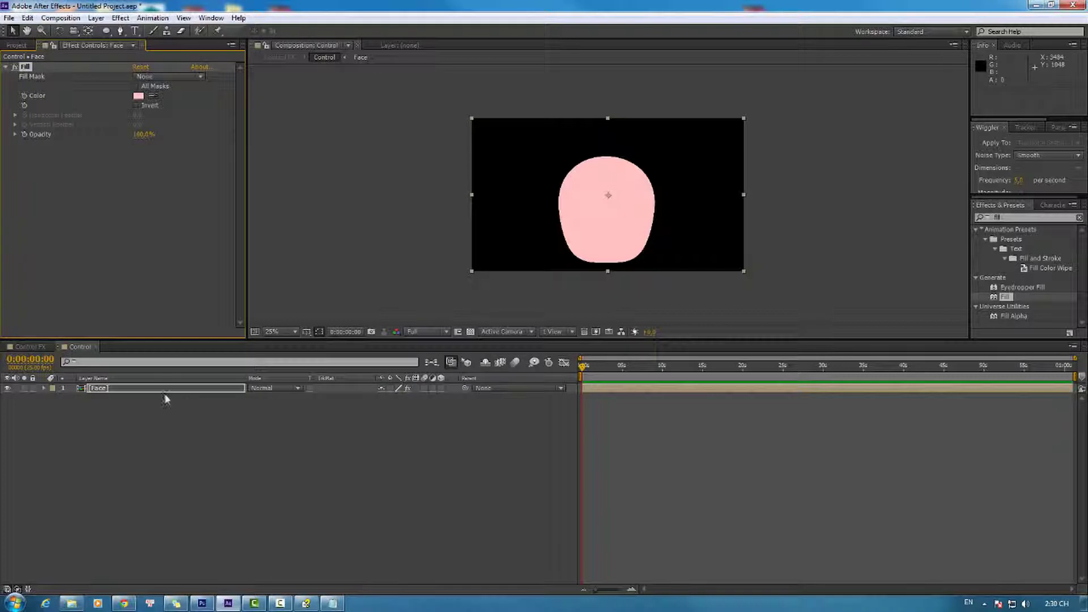
{"action": "left_click", "coordinate": [139, 95]}
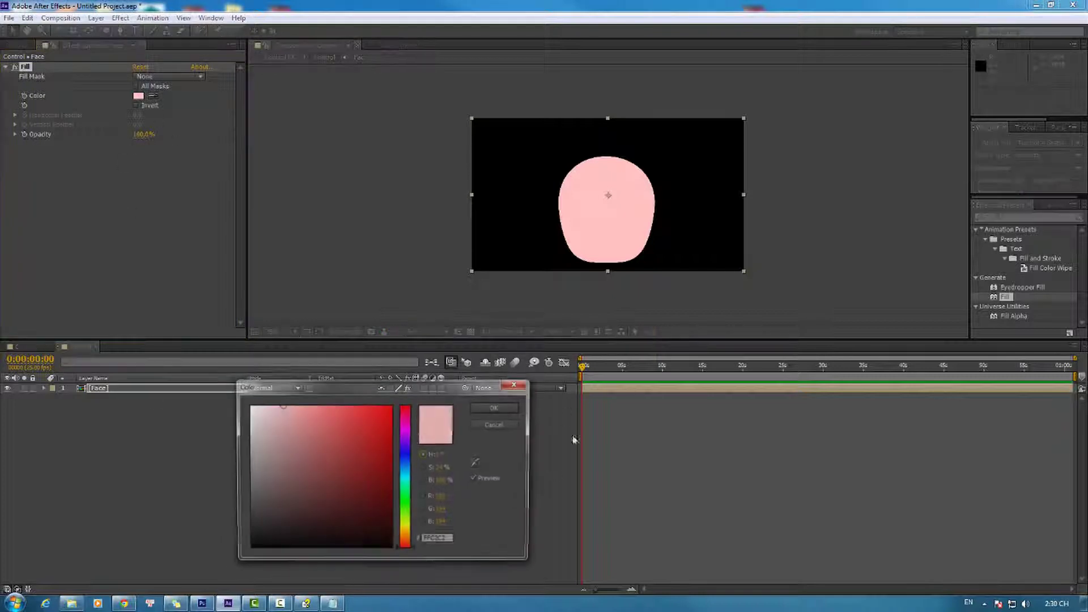
{"action": "mouse_move", "coordinate": [409, 482]}
{"action": "left_mouse_down"}
{"action": "mouse_move", "coordinate": [399, 550]}
{"action": "mouse_move", "coordinate": [412, 539]}
{"action": "left_mouse_up"}
{"action": "left_click", "coordinate": [486, 409]}
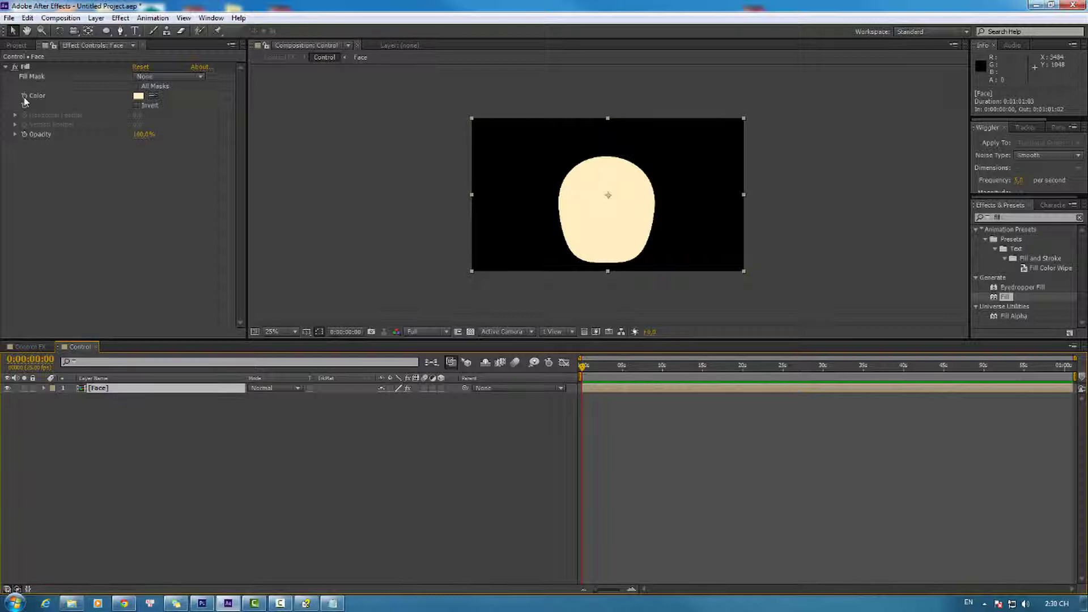
{"action": "left_click", "coordinate": [24, 97], "text": "alt"}
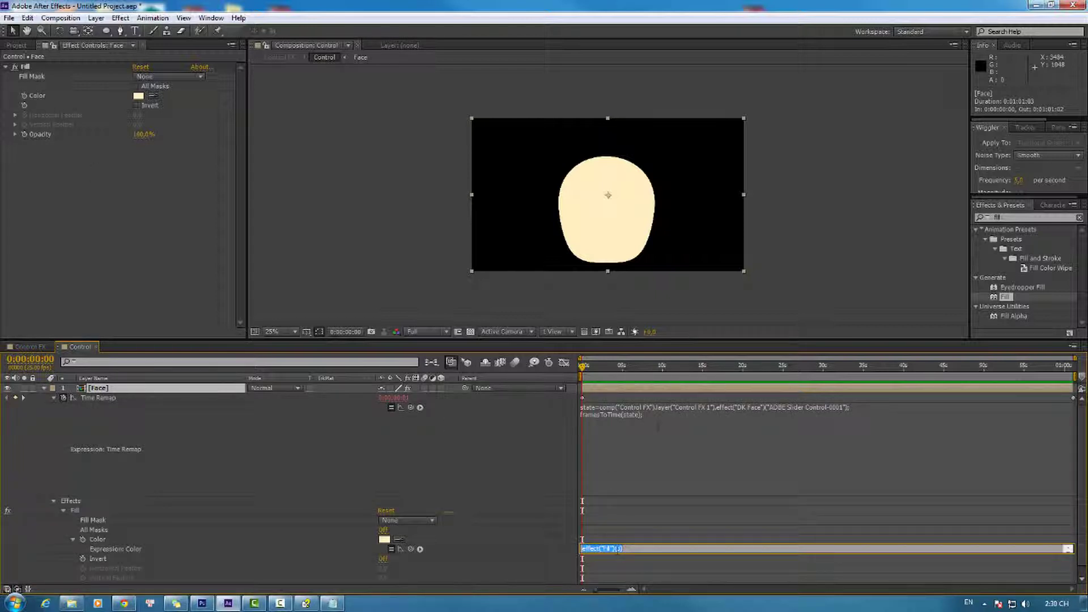
- Paste the copied Time Remap slider expression into the Fill Color expression and dismiss the error
{"action": "left_click", "coordinate": [854, 407]}
{"action": "left_click_drag", "start_coordinate": [843, 407], "coordinate": [583, 407]}
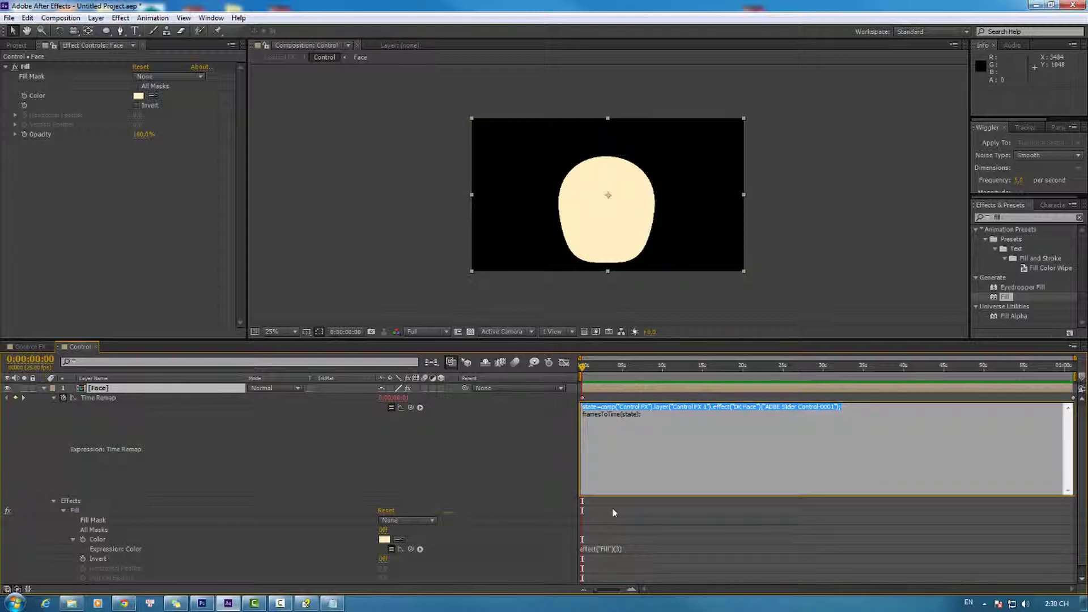
{"action": "left_click", "coordinate": [622, 549]}
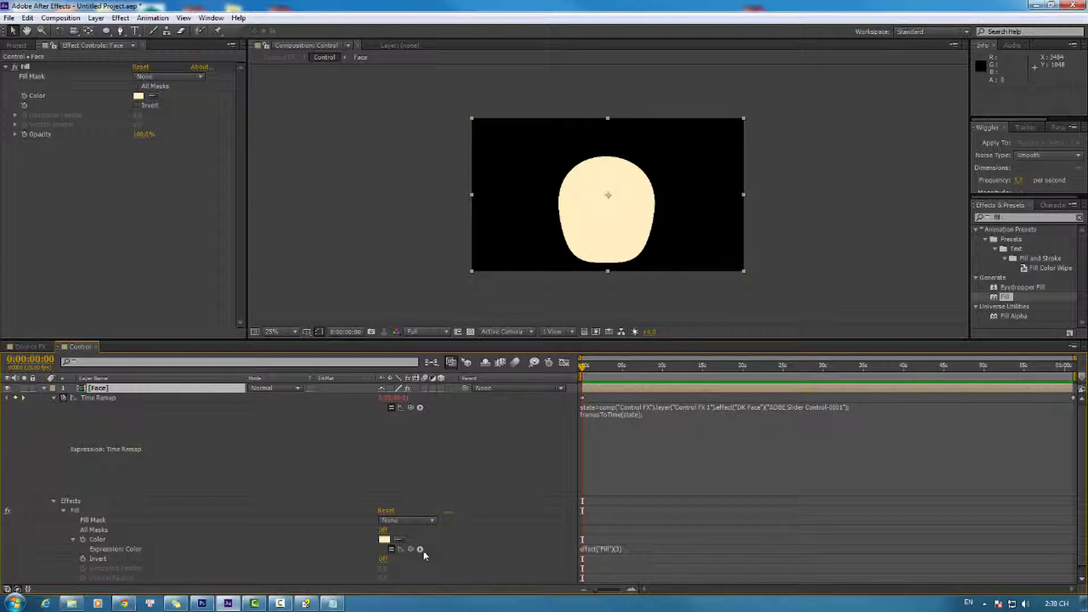
{"action": "key", "text": "BackSpace"}
{"action": "key", "text": "BackSpace"}
{"action": "left_click", "coordinate": [616, 549]}
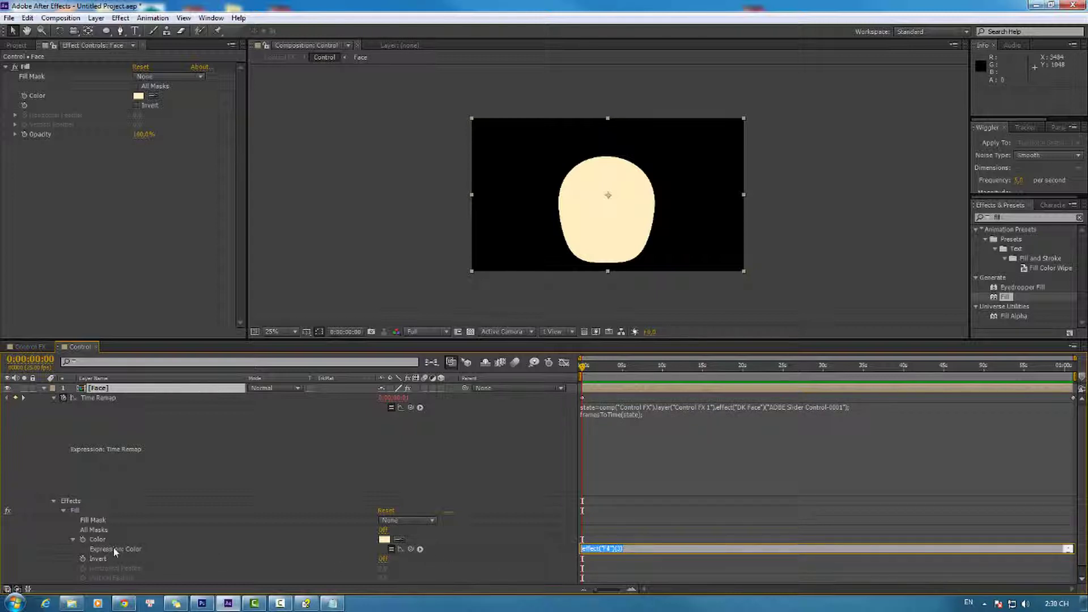
{"action": "left_click_drag", "start_coordinate": [114, 553], "coordinate": [441, 556]}
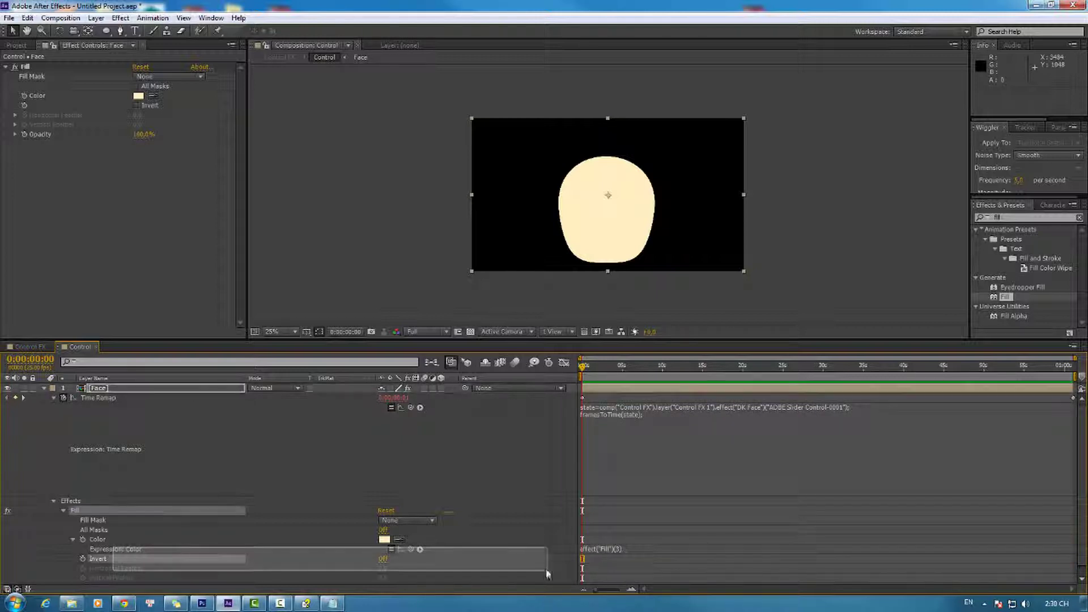
{"action": "left_click_drag", "start_coordinate": [442, 556], "coordinate": [476, 557]}
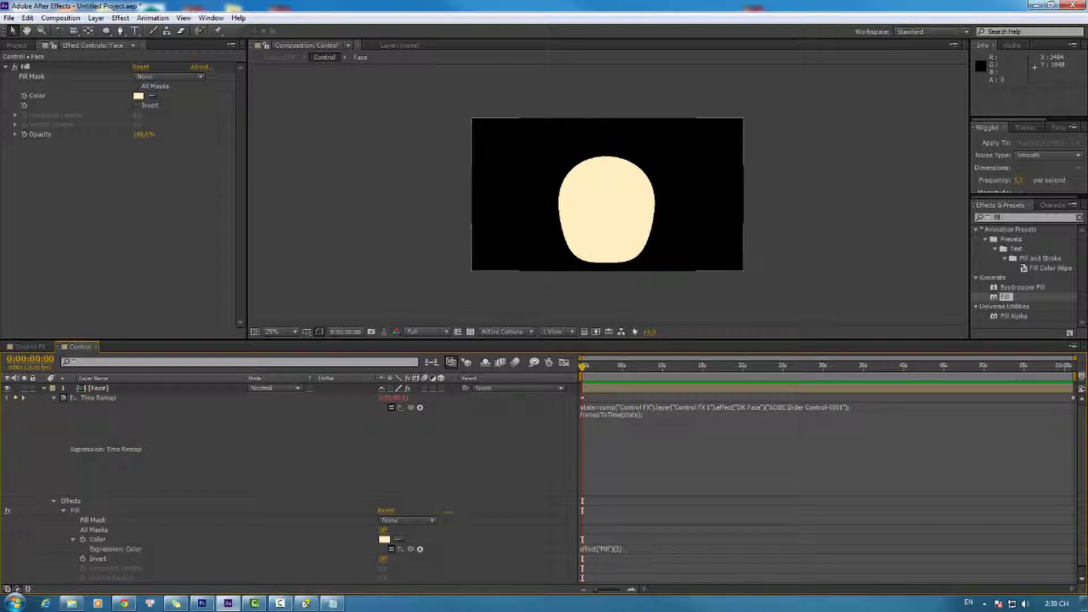
{"action": "left_click", "coordinate": [627, 551]}
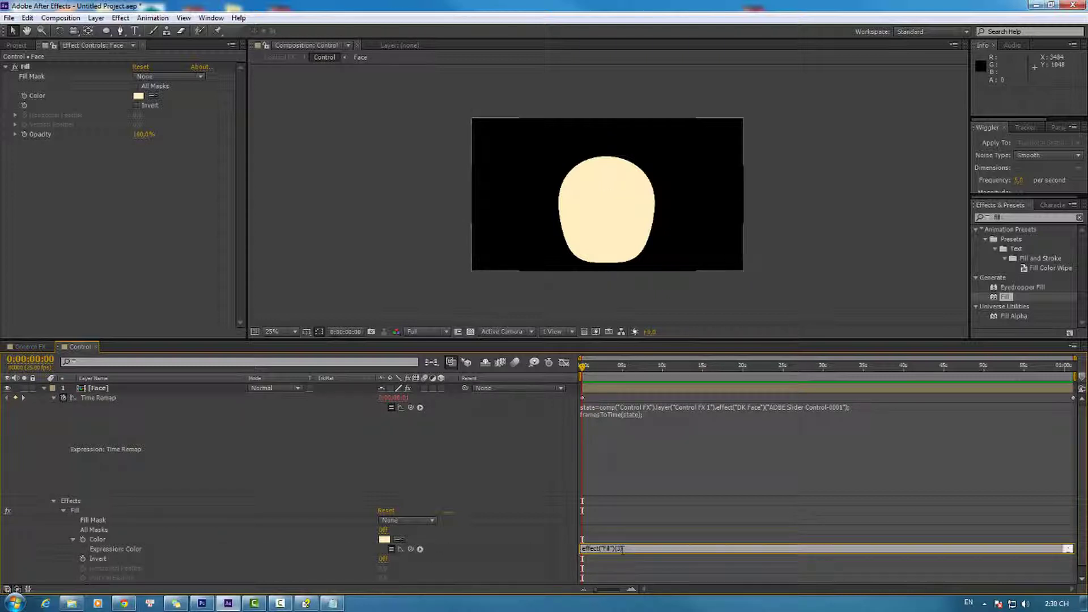
{"action": "type", "text": "state=comp(\"Control FX\").layer(\"Control FX 1\").effect(\"DK Face\")(\"ADBE Slider Control-0001\");"}
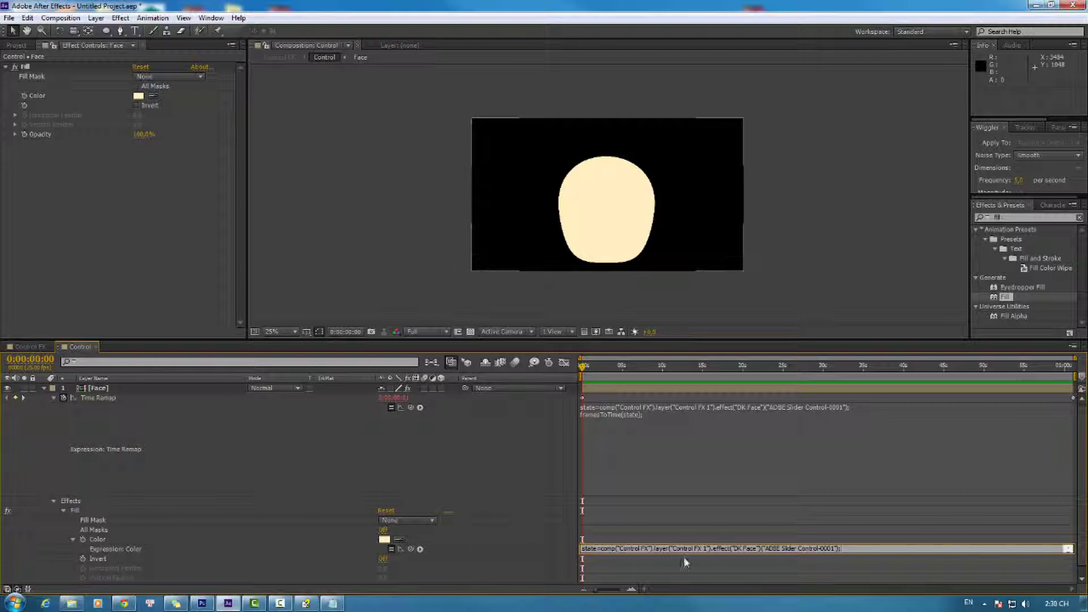
{"action": "left_click", "coordinate": [743, 477]}
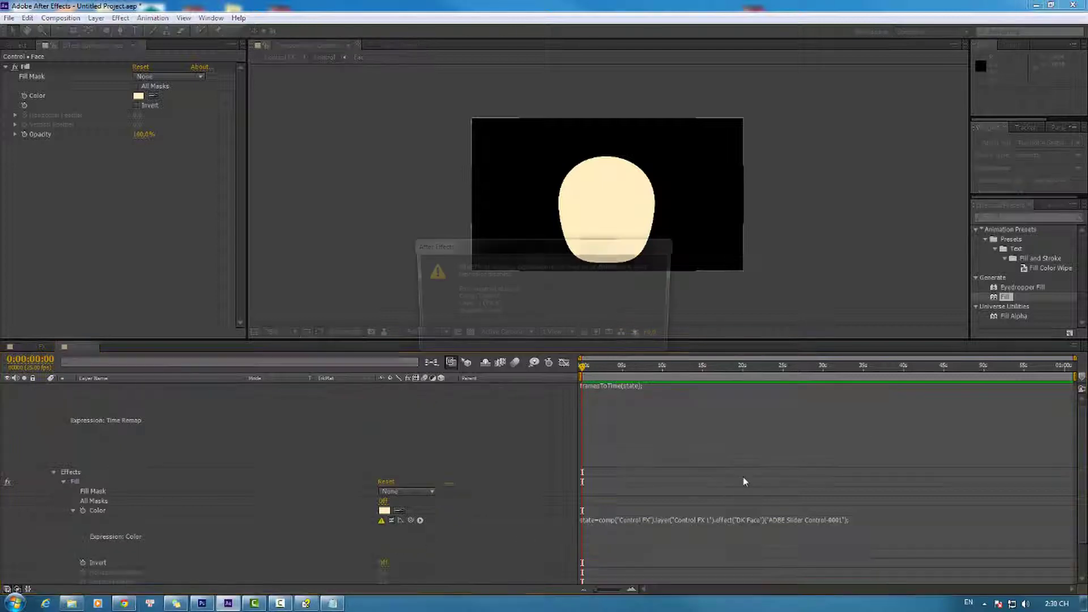
{"action": "key", "text": "Return"}
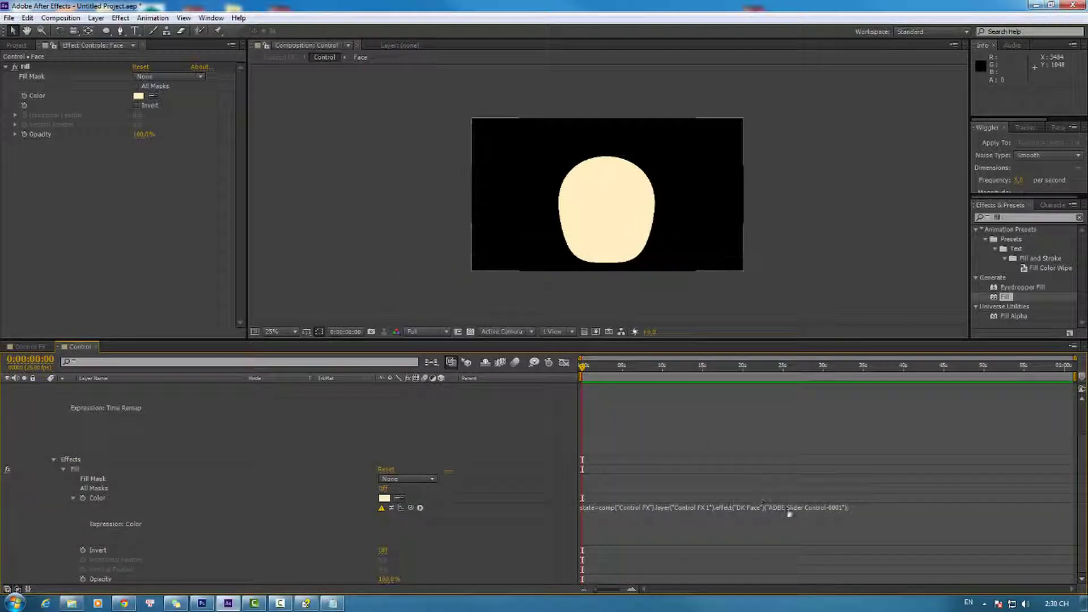
- Change 'DK Face' to 'Color Face' in the Color expression, apply it, and dismiss the warning
{"action": "left_click", "coordinate": [794, 508]}
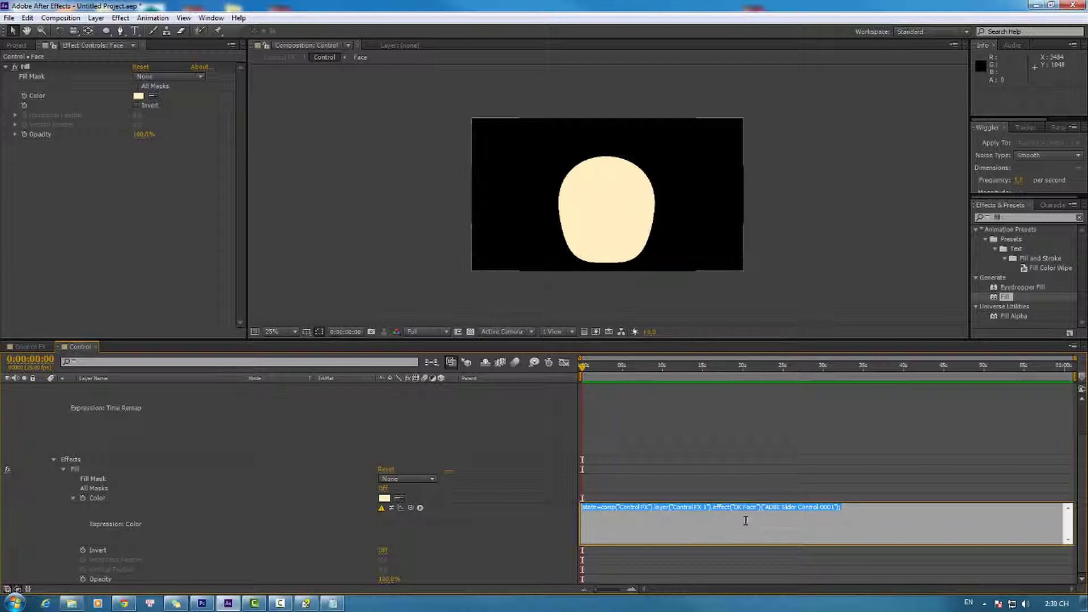
{"action": "left_click_drag", "start_coordinate": [758, 509], "coordinate": [739, 508]}
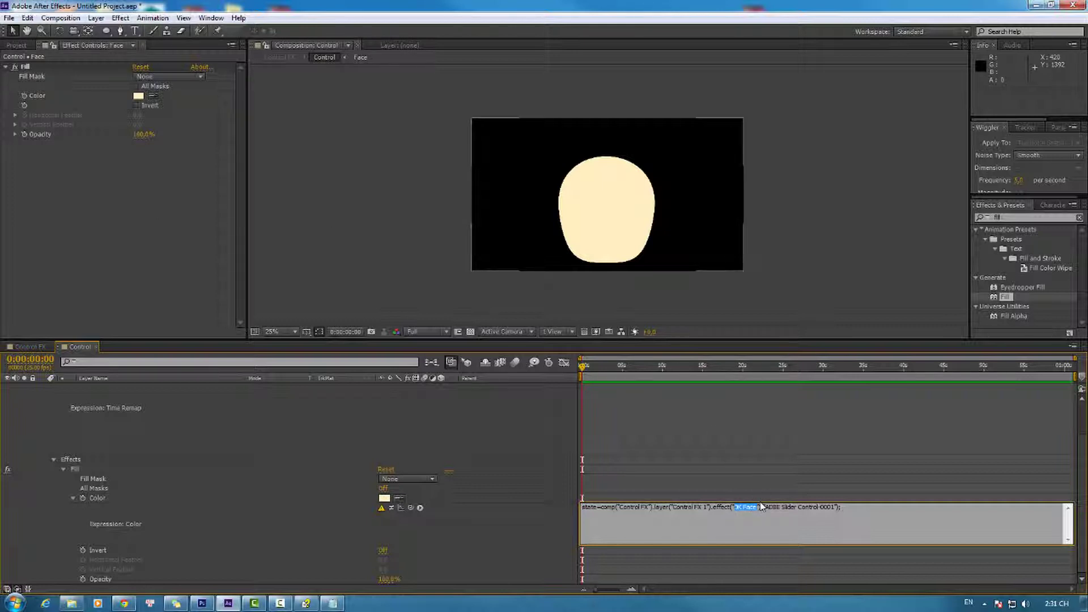
{"action": "type", "text": "DK"}
{"action": "key", "text": "BackSpace"}
{"action": "key", "text": "BackSpace"}
{"action": "key", "text": "BackSpace"}
{"action": "type", "text": "Colo"}
{"action": "type", "text": "r"}
{"action": "type", "text": " Face"}
{"action": "left_click", "coordinate": [658, 485]}
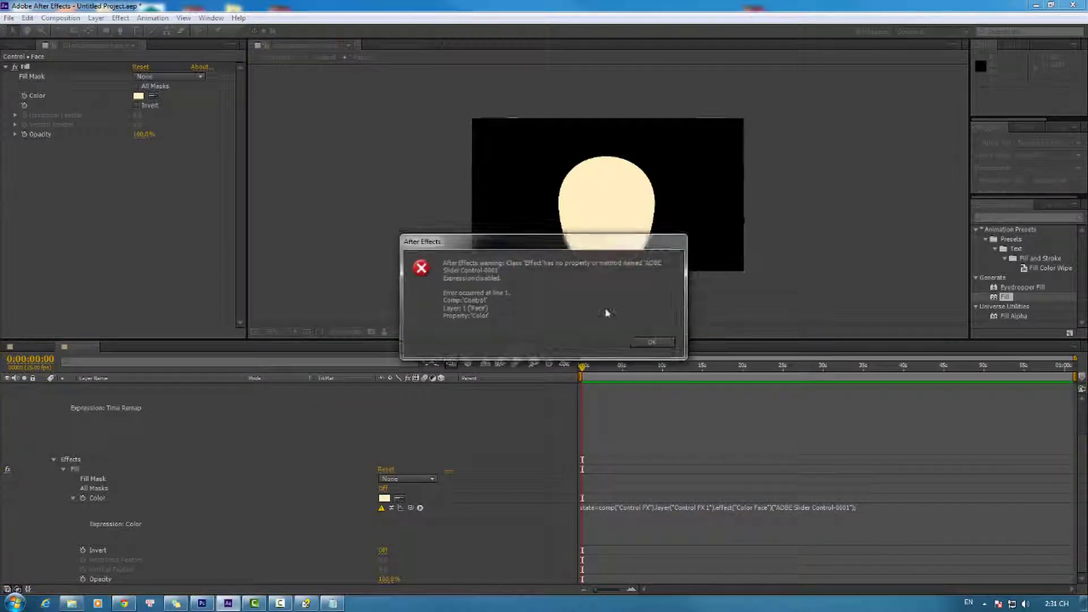
{"action": "left_click", "coordinate": [650, 342]}
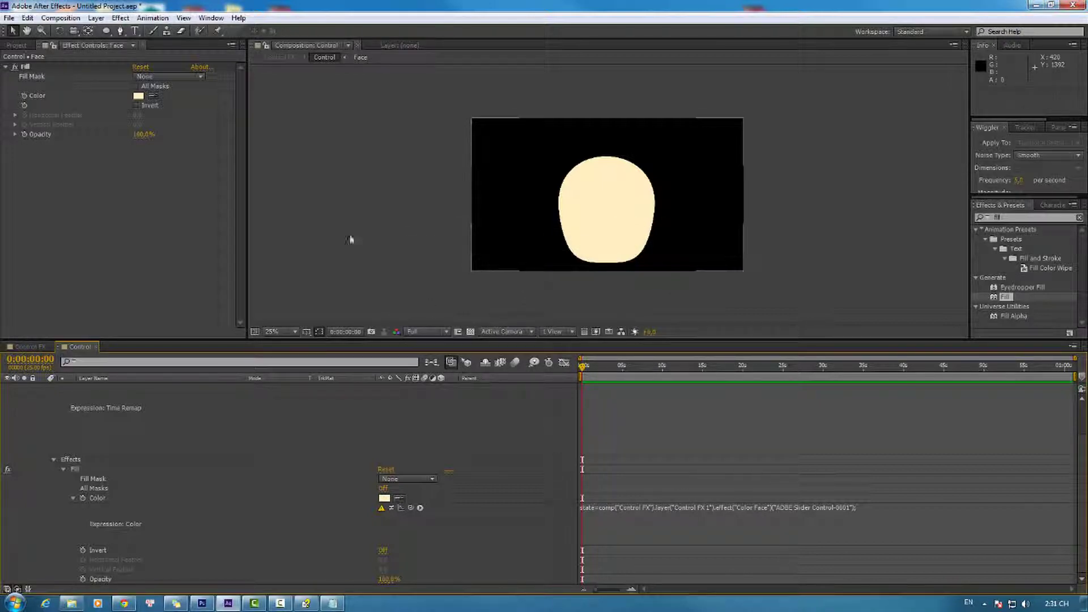
- Inspect the Color Face effect on Control FX 1, then return to the Control comp
{"action": "left_click", "coordinate": [31, 347]}
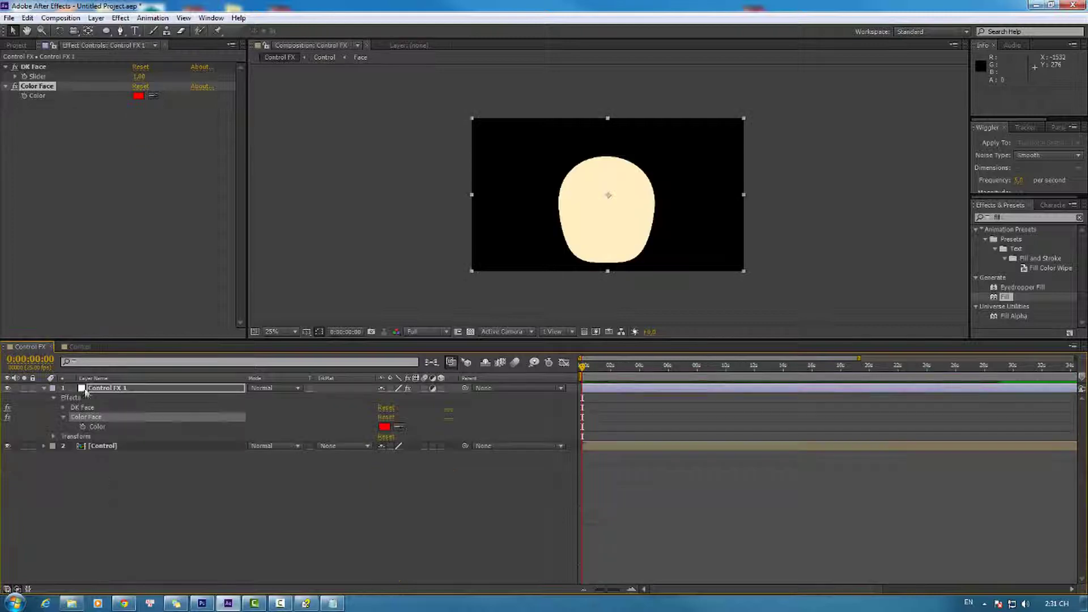
{"action": "left_click", "coordinate": [107, 387]}
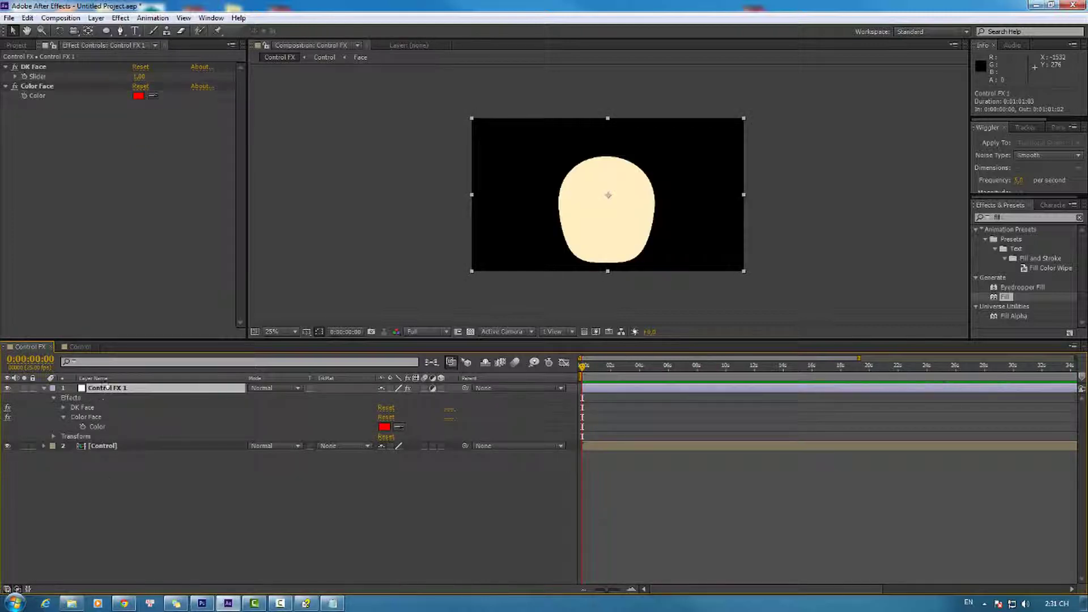
{"action": "left_click", "coordinate": [36, 96]}
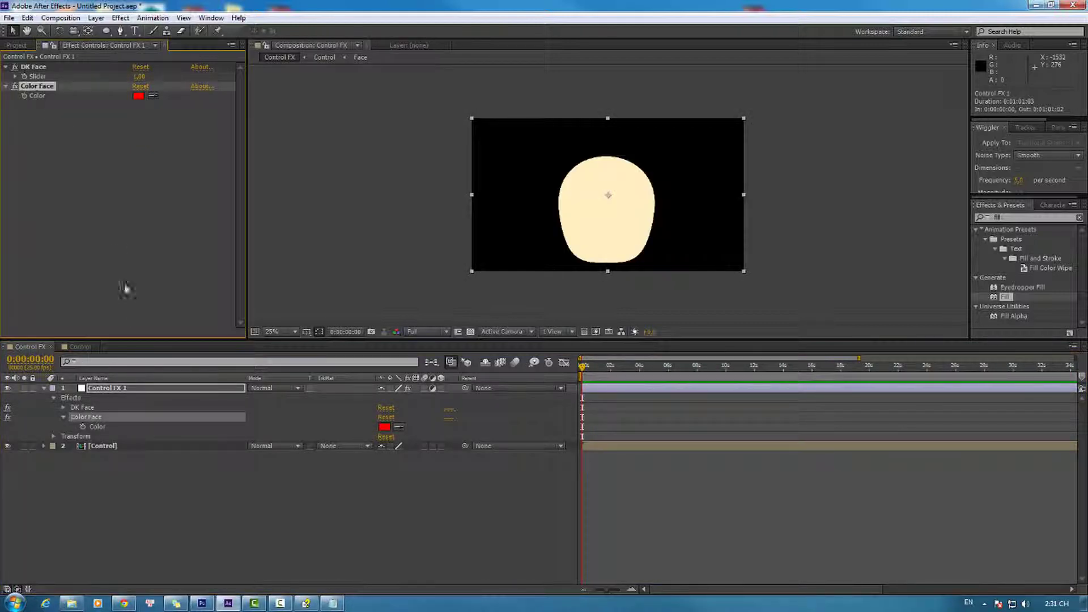
{"action": "left_click", "coordinate": [80, 348]}
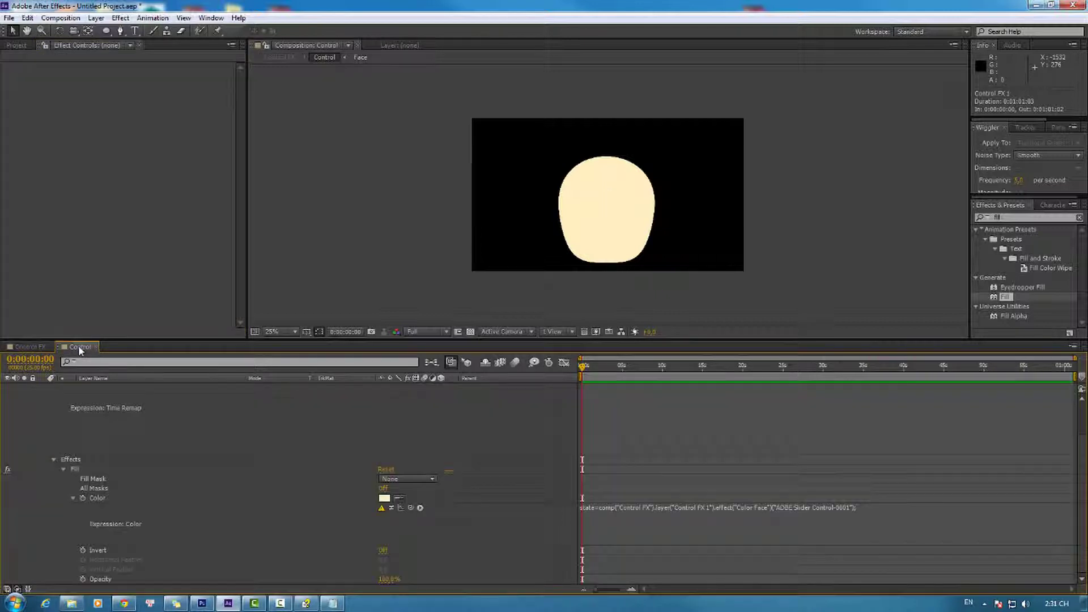
{"action": "scroll", "coordinate": [794, 516], "scroll_direction": "up", "scroll_amount": 1}
- Re-apply the Fill Color expression and dismiss the repeated 'ADBE Slider Control-0001' warning
{"action": "left_click", "coordinate": [763, 537]}
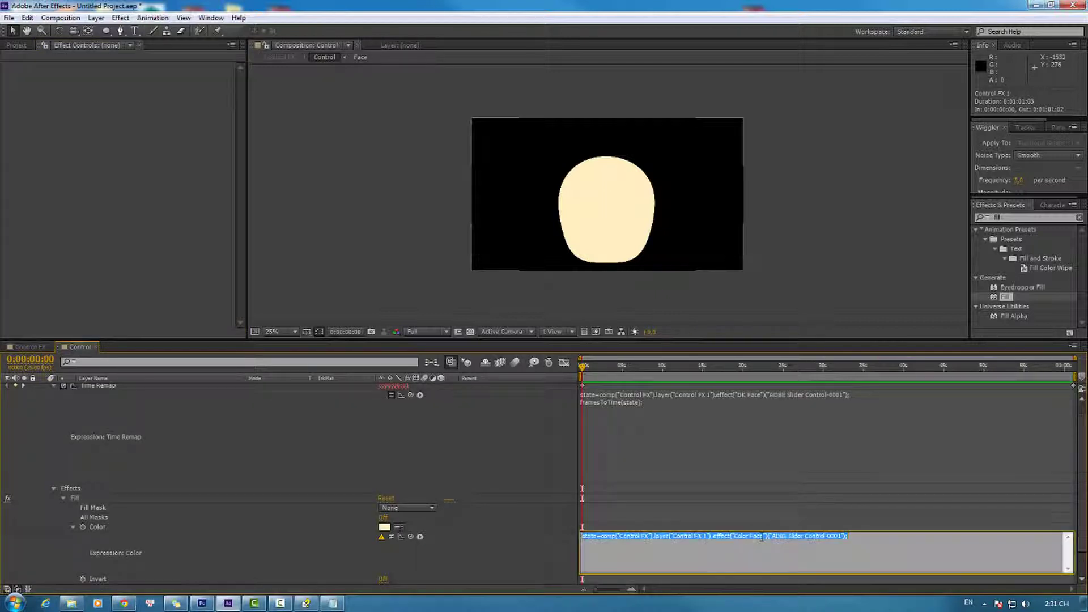
{"action": "left_click", "coordinate": [763, 538]}
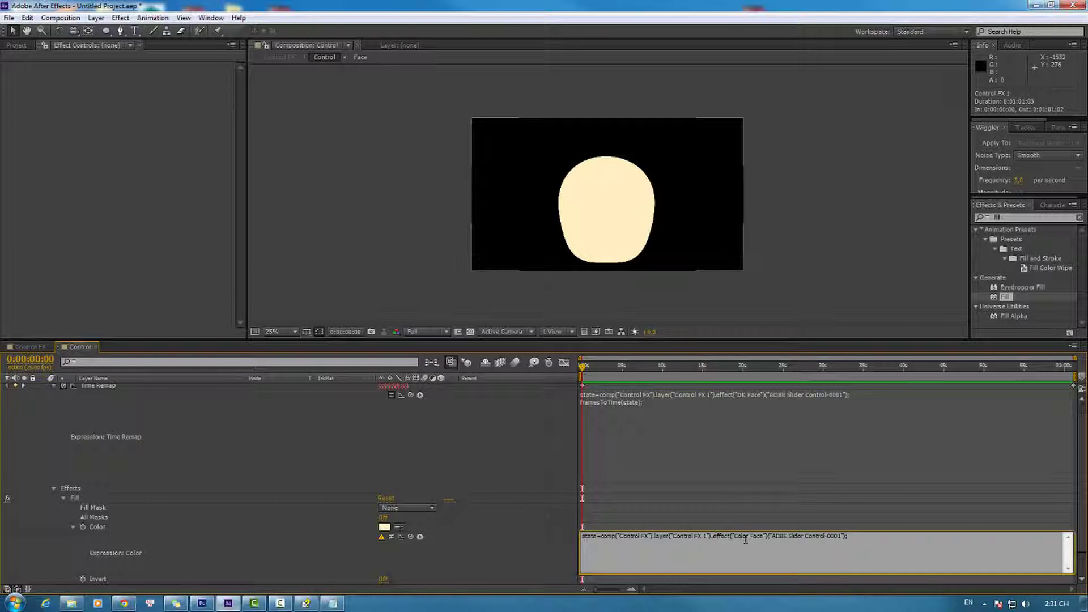
{"action": "left_click", "coordinate": [708, 505]}
{"action": "key", "text": "Return"}
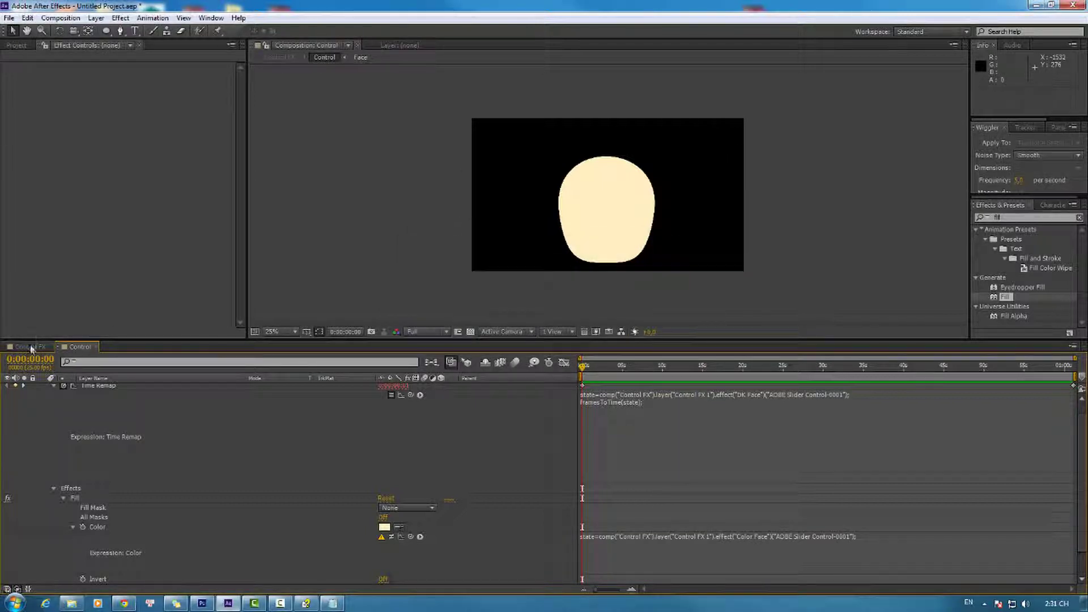
{"action": "left_click", "coordinate": [29, 346]}
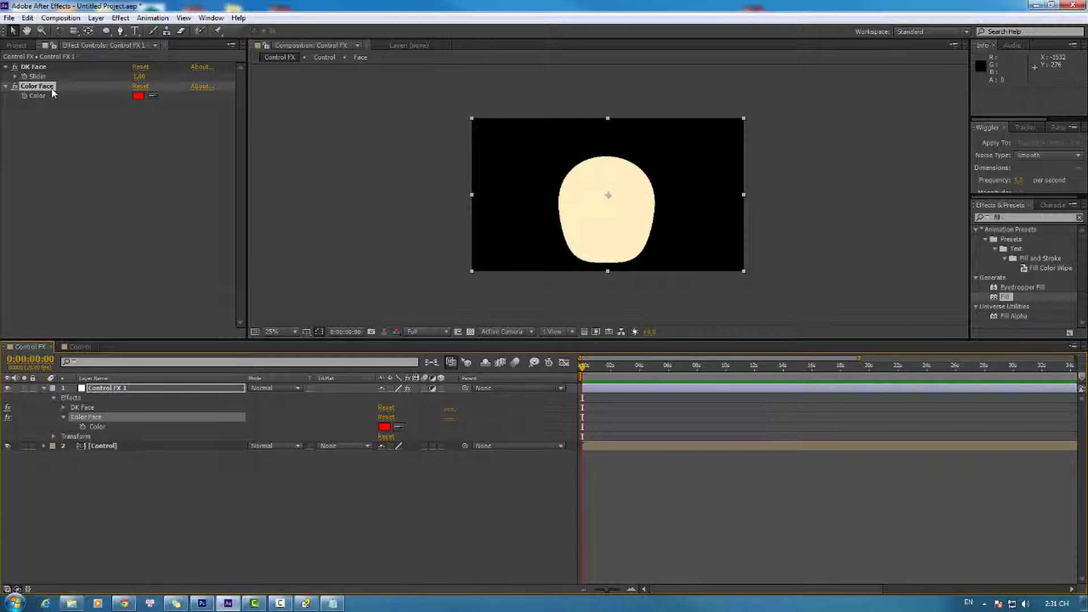
{"action": "left_click", "coordinate": [80, 346]}
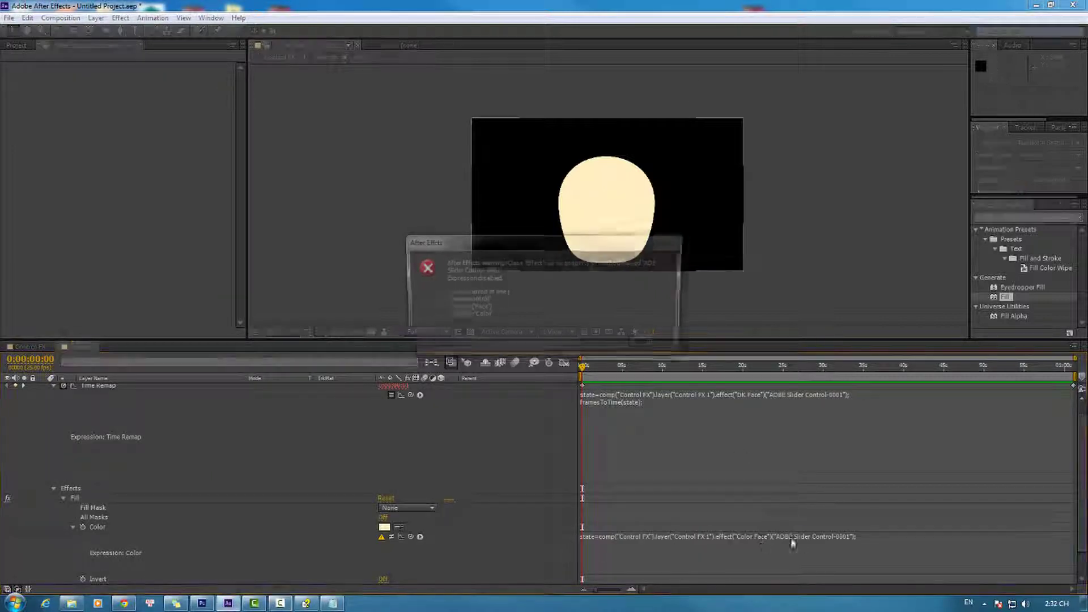
- Replace 'Slider' with 'Color' in the Fill Color expression so it reads 'ADBE Color Control-0001'
{"action": "left_click", "coordinate": [655, 343]}
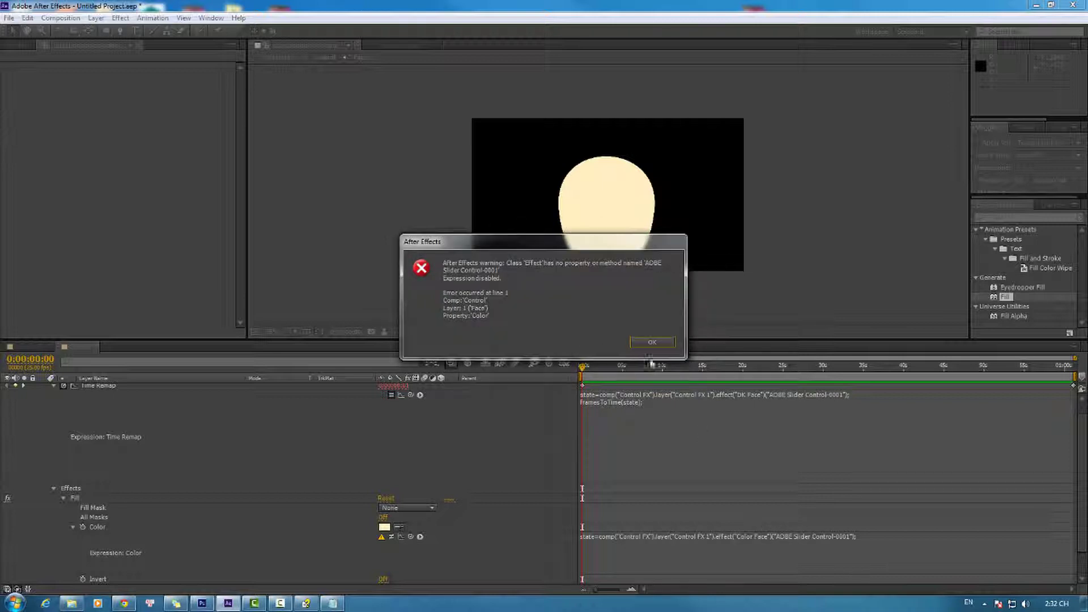
{"action": "left_click", "coordinate": [653, 343]}
{"action": "left_click", "coordinate": [760, 539]}
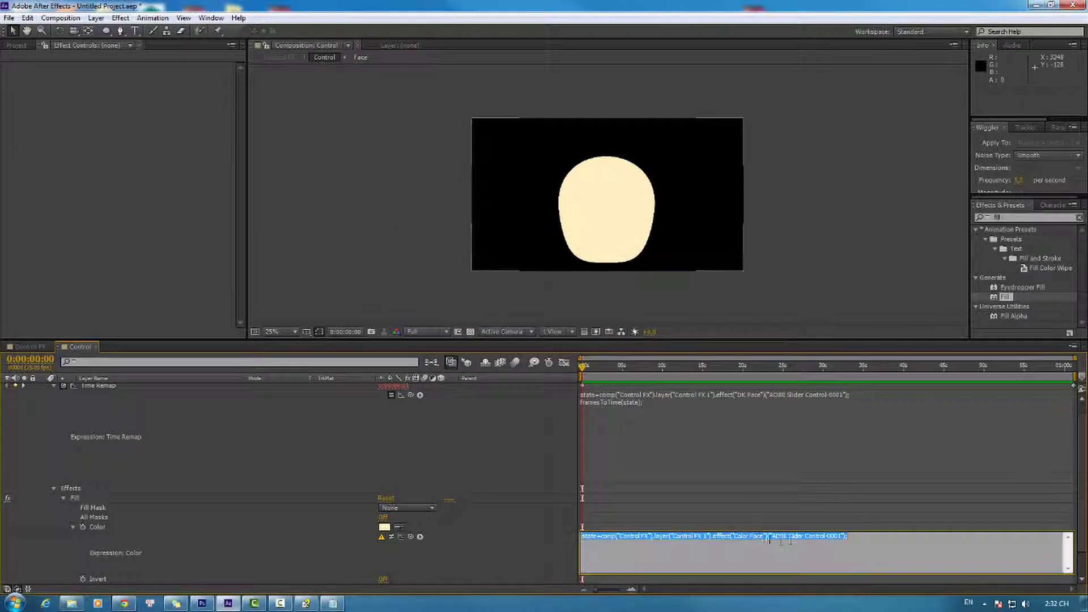
{"action": "left_click", "coordinate": [810, 540]}
{"action": "left_click_drag", "start_coordinate": [804, 536], "coordinate": [790, 536]}
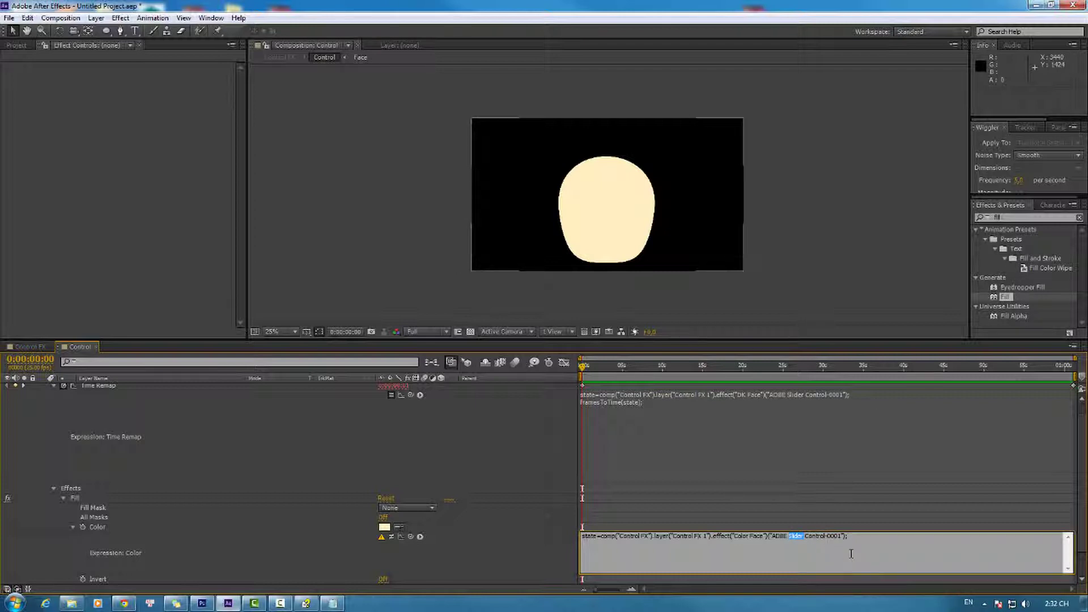
{"action": "type", "text": "Color"}
{"action": "left_click", "coordinate": [792, 400]}
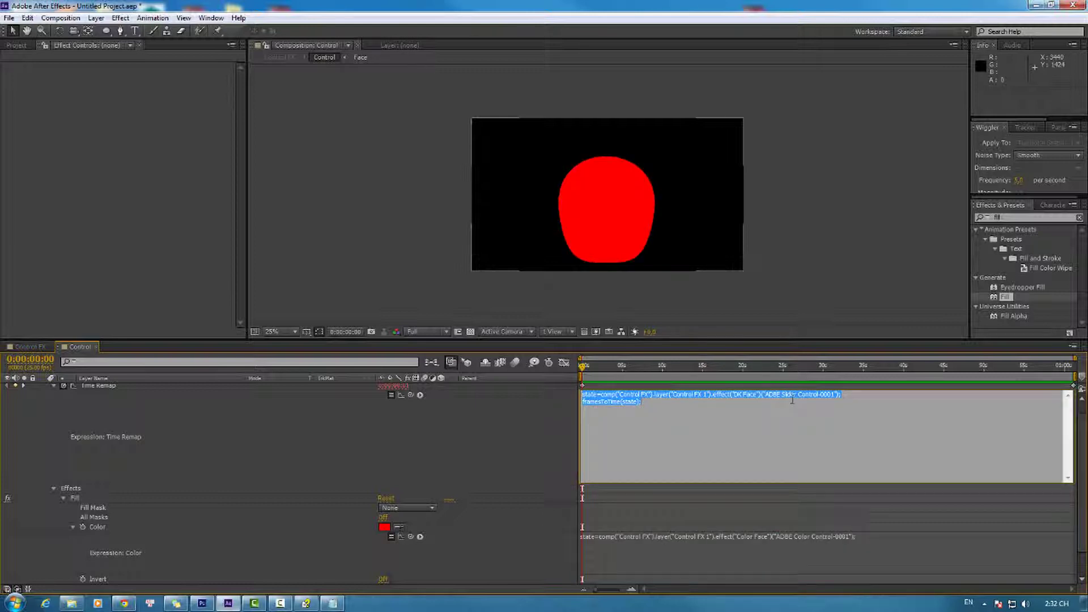
- Commit the expression and search Effects & Presets for 'control' to find the Color Control
{"action": "left_click_drag", "start_coordinate": [794, 395], "coordinate": [818, 395]}
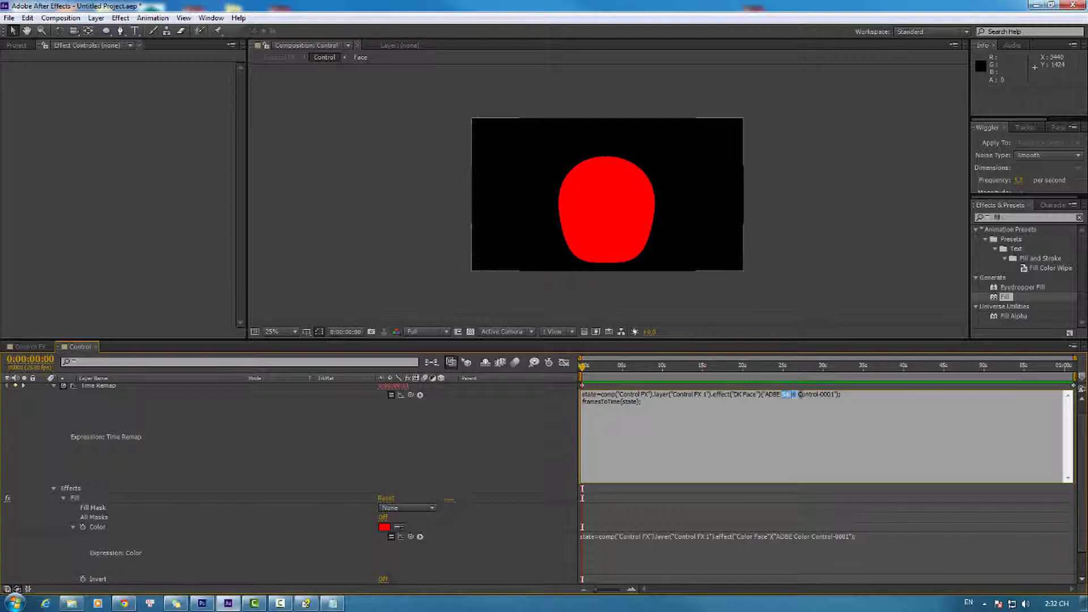
{"action": "left_click", "coordinate": [813, 537]}
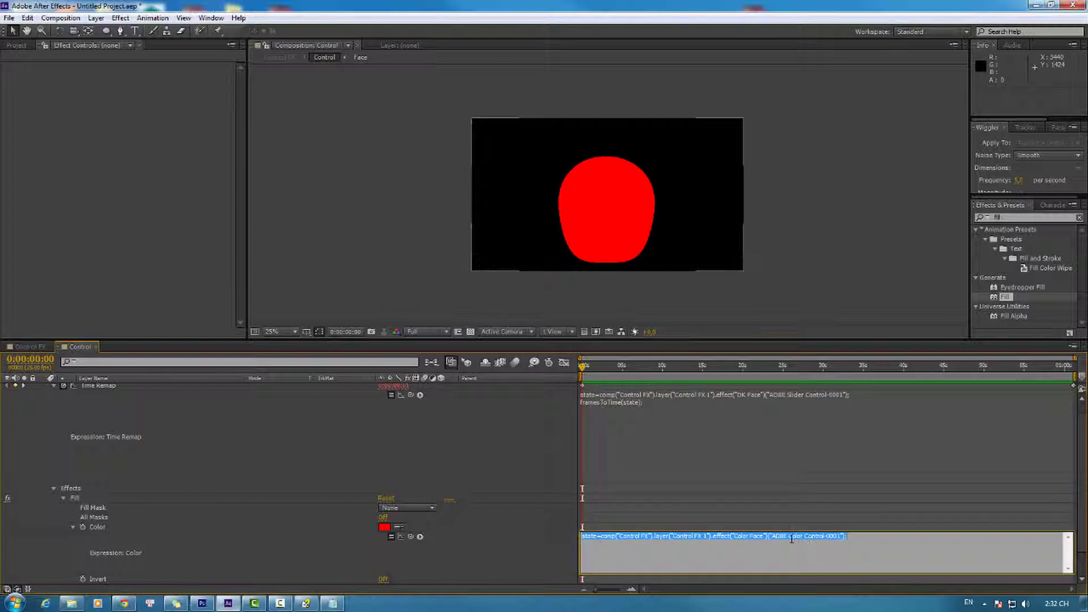
{"action": "left_click", "coordinate": [1008, 217]}
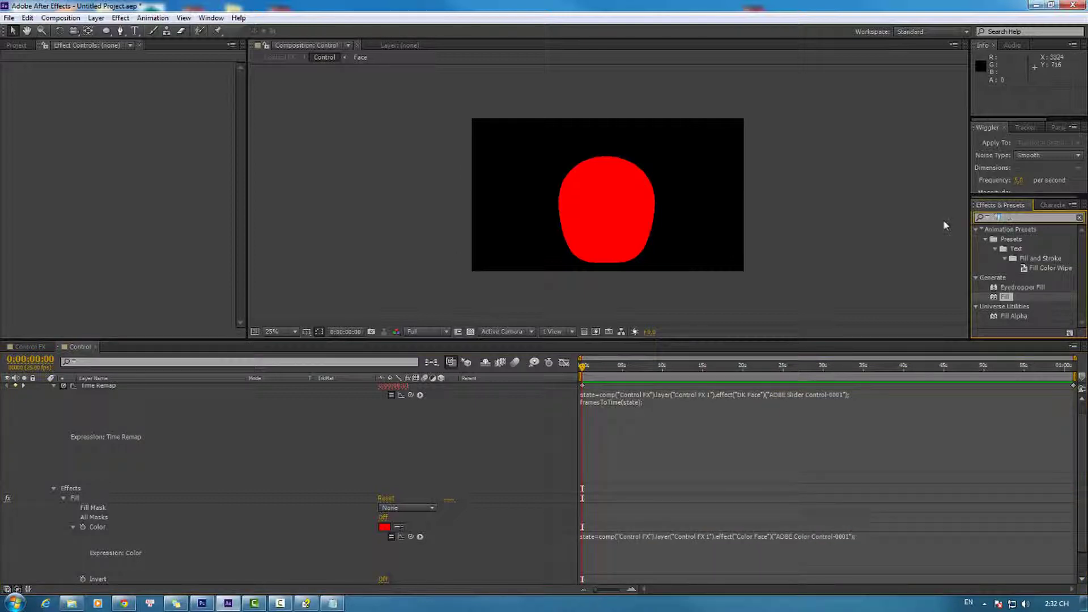
{"action": "type", "text": "color"}
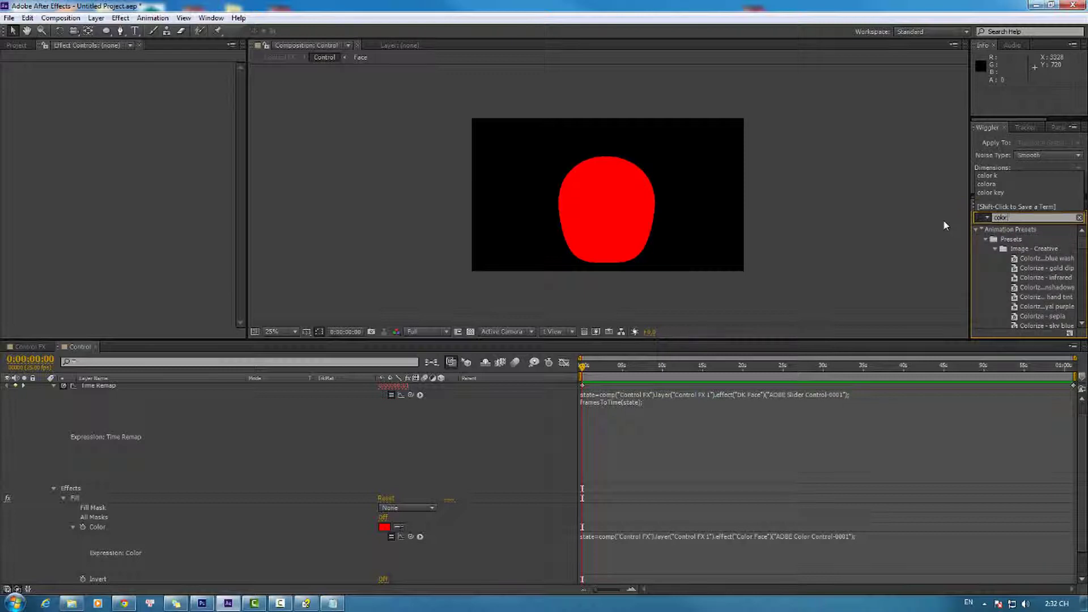
{"action": "key", "text": "BackSpace"}
{"action": "key", "text": "BackSpace"}
{"action": "key", "text": "BackSpace"}
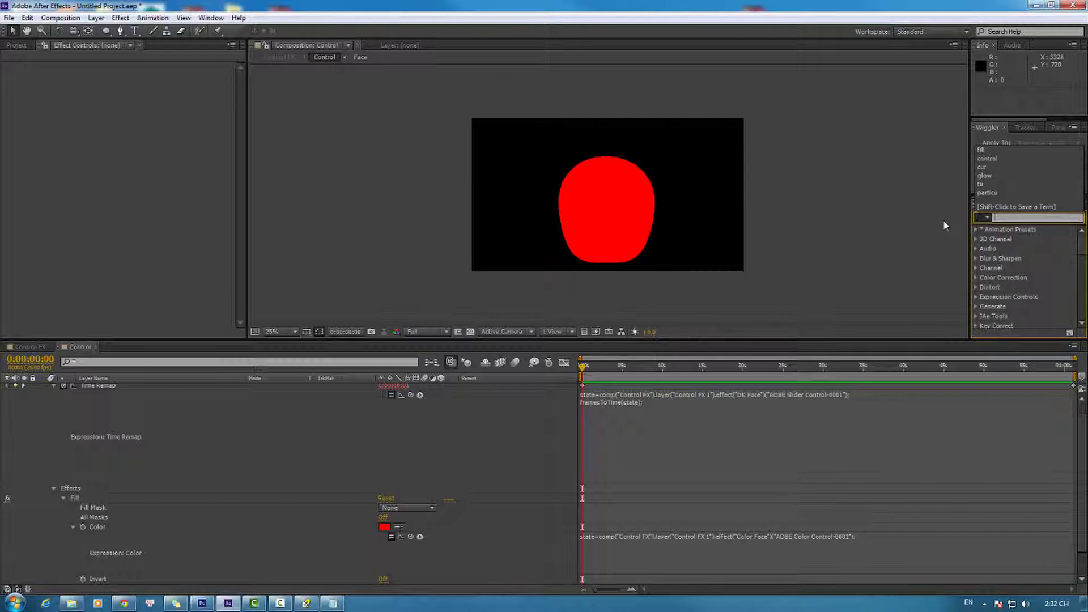
{"action": "type", "text": "control"}
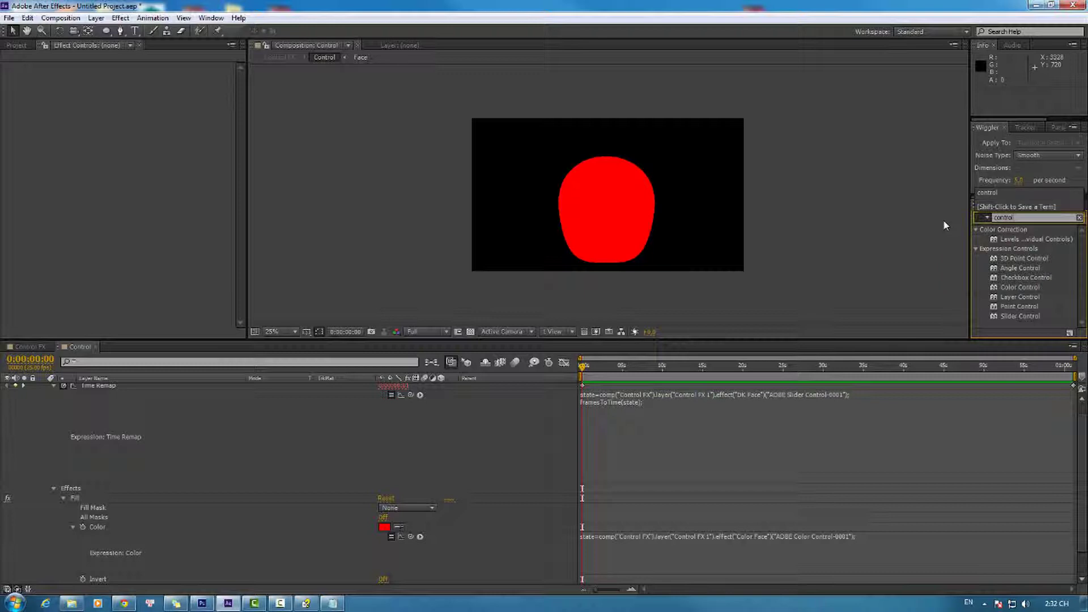
{"action": "left_click", "coordinate": [1006, 316]}
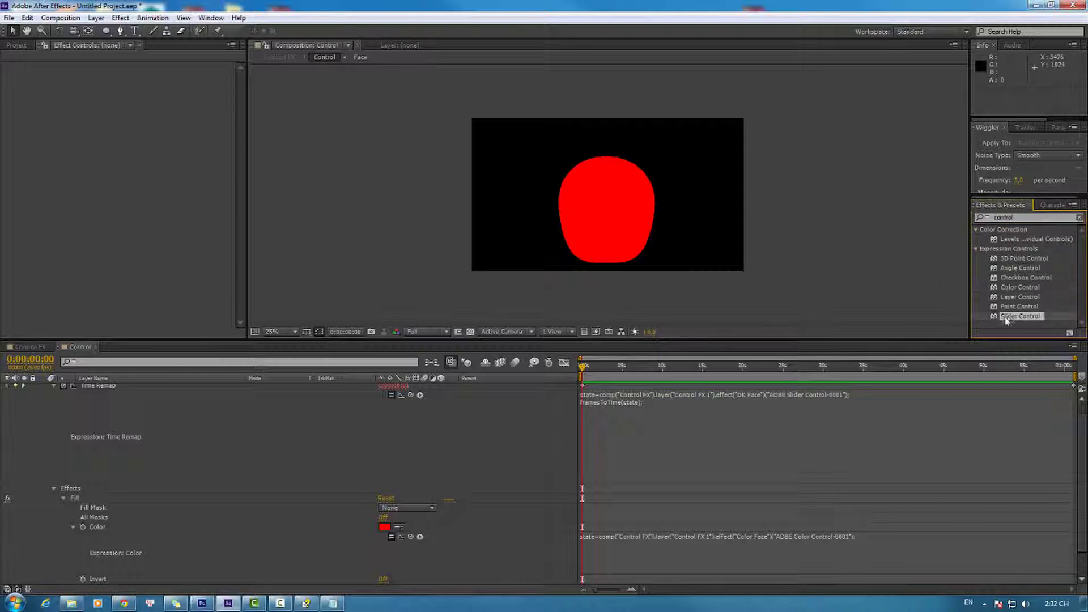
{"action": "left_click_drag", "start_coordinate": [1012, 288], "coordinate": [808, 540]}
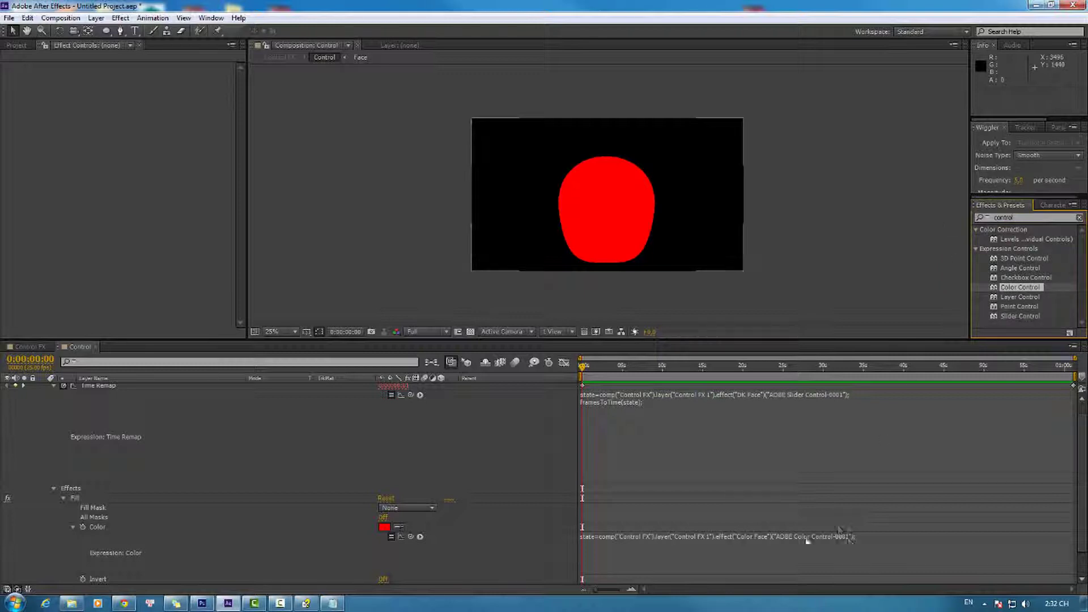
- Change Control FX 1's Color Face swatch from red to a pale light blue
{"action": "left_click", "coordinate": [27, 347]}
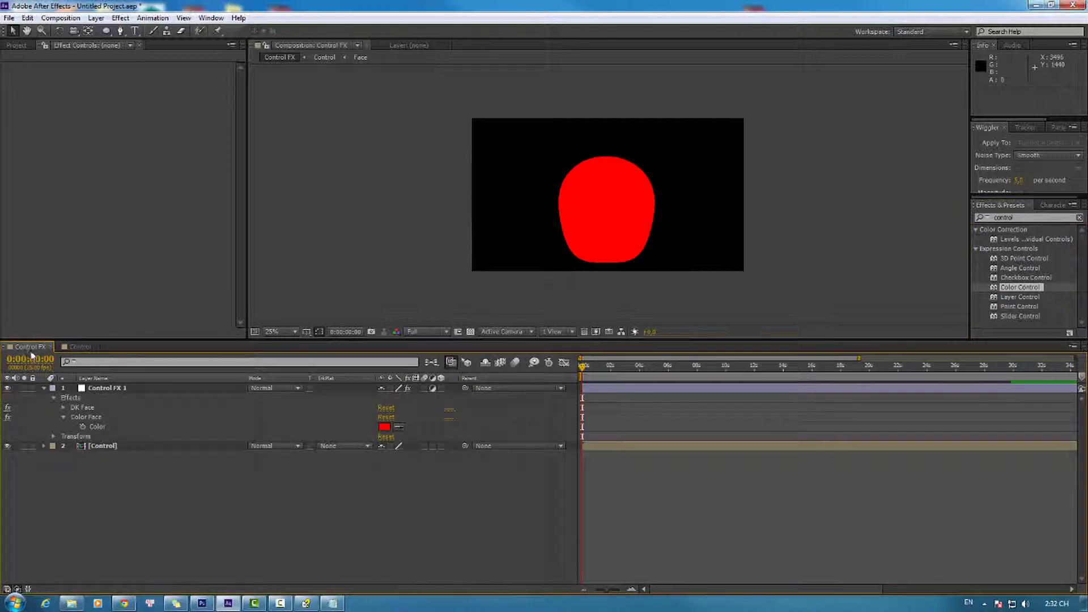
{"action": "left_click", "coordinate": [123, 390]}
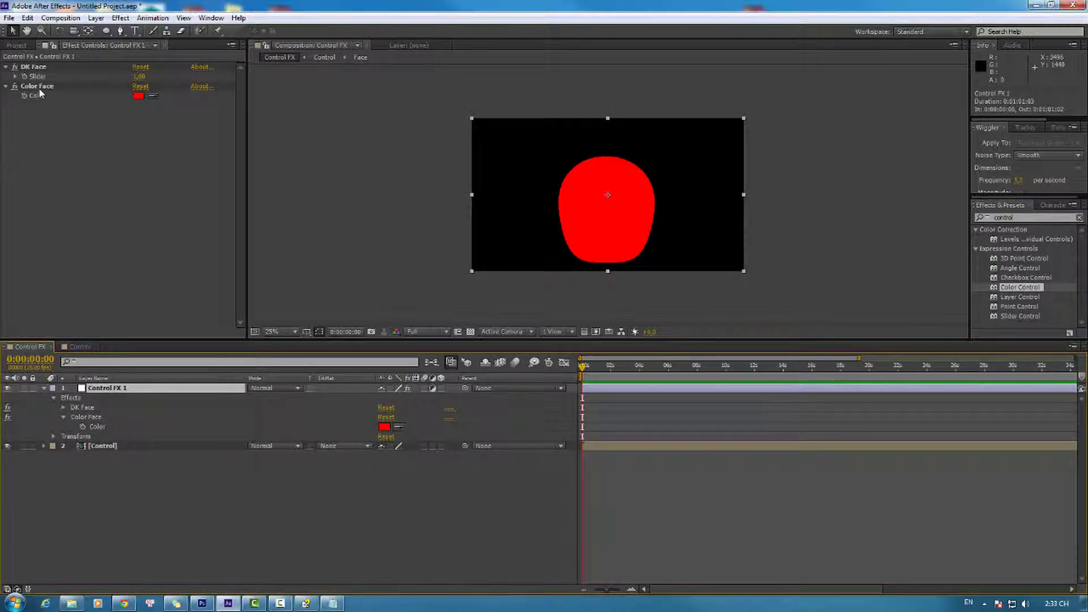
{"action": "left_click", "coordinate": [37, 86]}
{"action": "left_click", "coordinate": [138, 96]}
{"action": "mouse_move", "coordinate": [376, 412]}
{"action": "left_mouse_down"}
{"action": "mouse_move", "coordinate": [395, 384]}
{"action": "mouse_move", "coordinate": [334, 407]}
{"action": "left_mouse_up"}
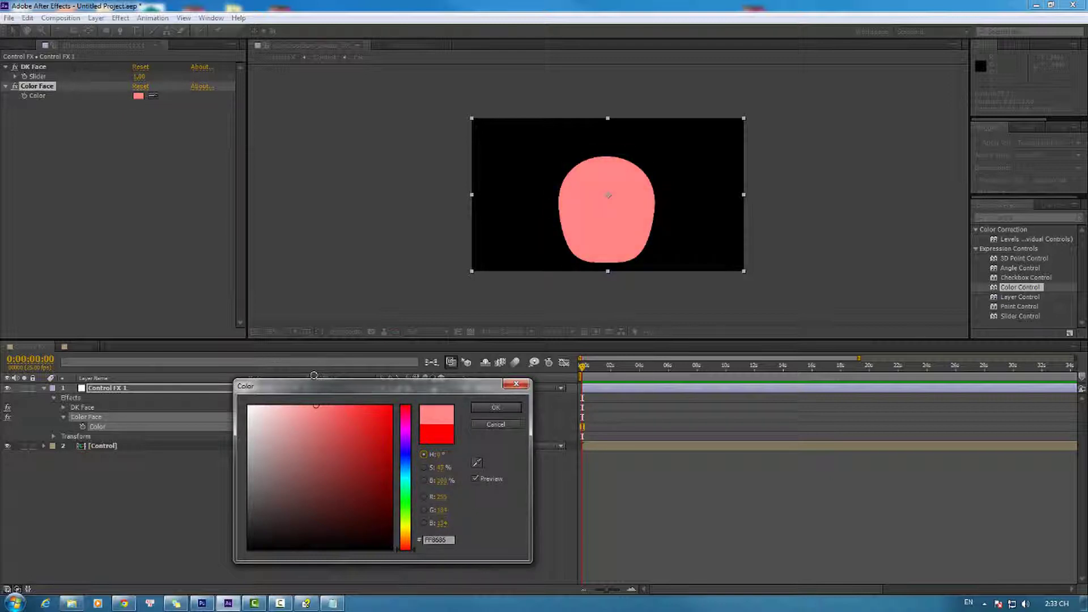
{"action": "left_click_drag", "start_coordinate": [406, 502], "coordinate": [411, 471]}
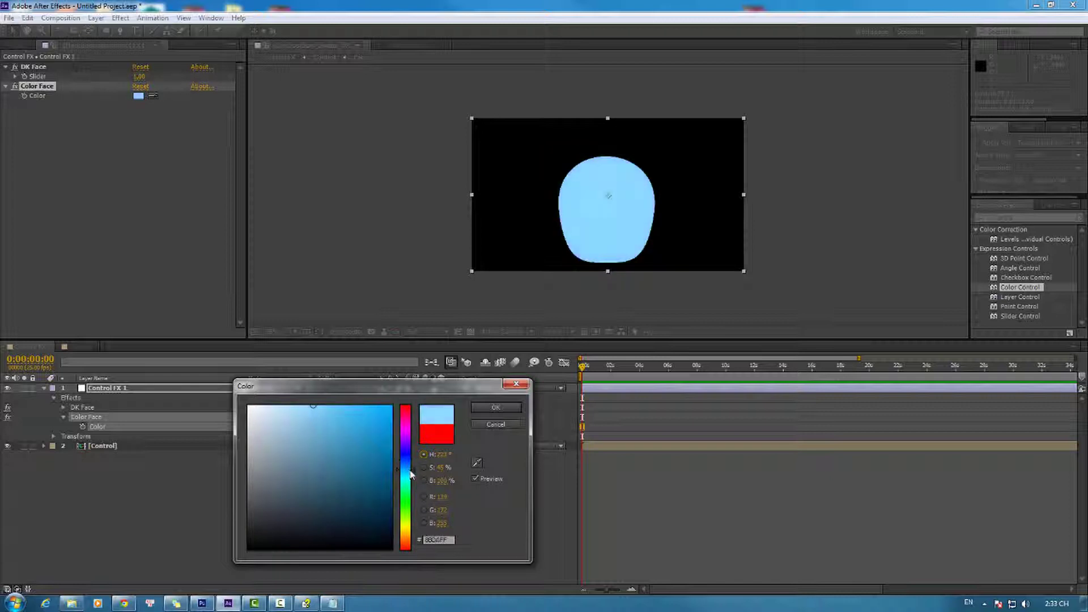
{"action": "left_click_drag", "start_coordinate": [307, 428], "coordinate": [286, 410]}
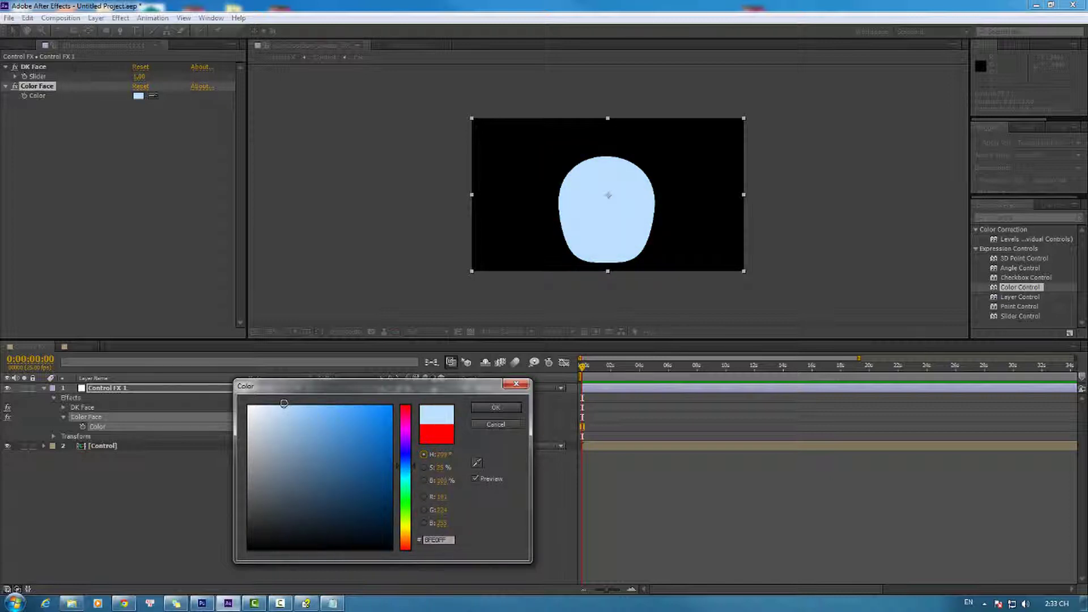
{"action": "left_click", "coordinate": [495, 408]}
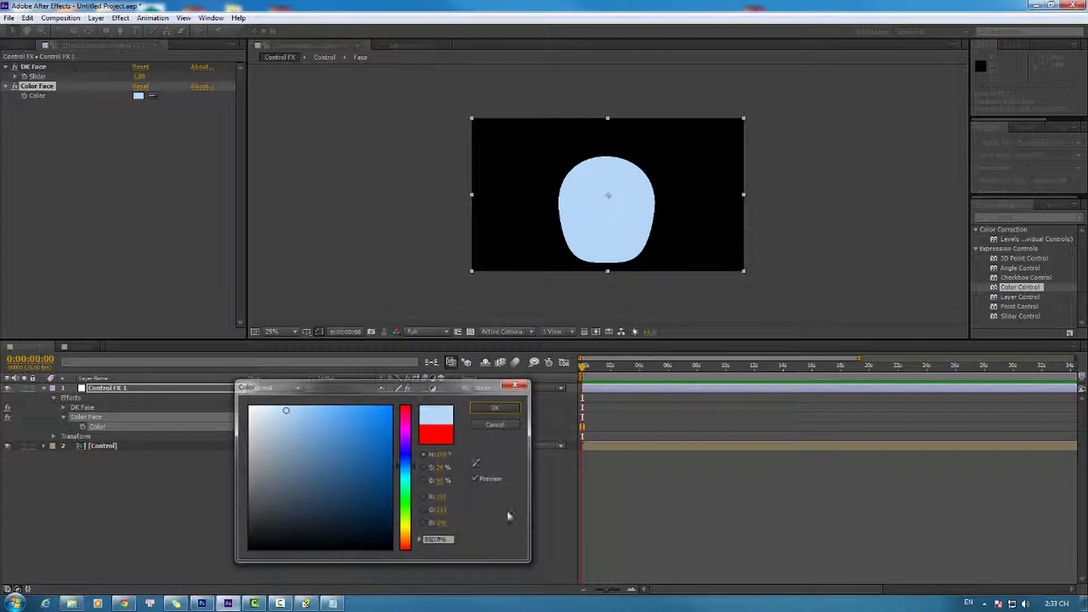
{"action": "left_click", "coordinate": [695, 367]}
- Test DK Face slider value 2 on Control FX 1 from the start of the timeline
{"action": "key", "text": "Home"}
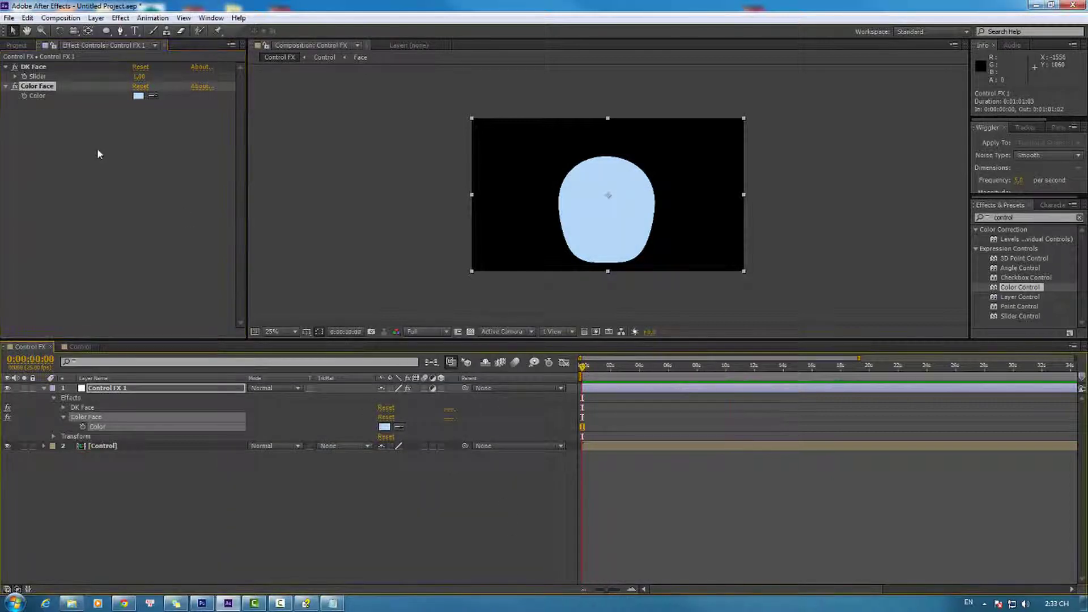
{"action": "left_click", "coordinate": [147, 75]}
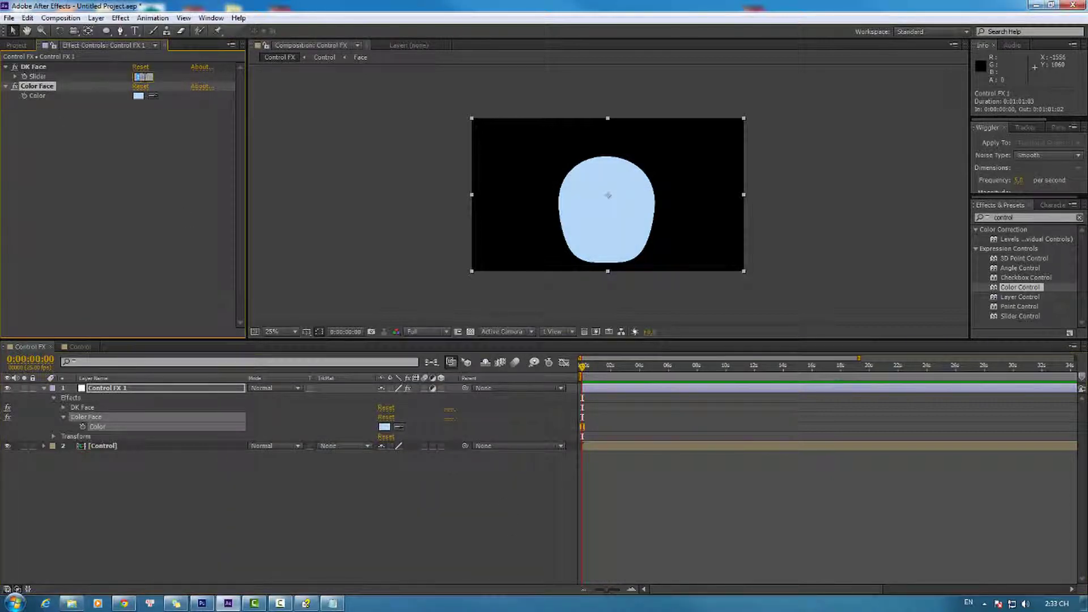
{"action": "type", "text": "2"}
{"action": "key", "text": "Return"}
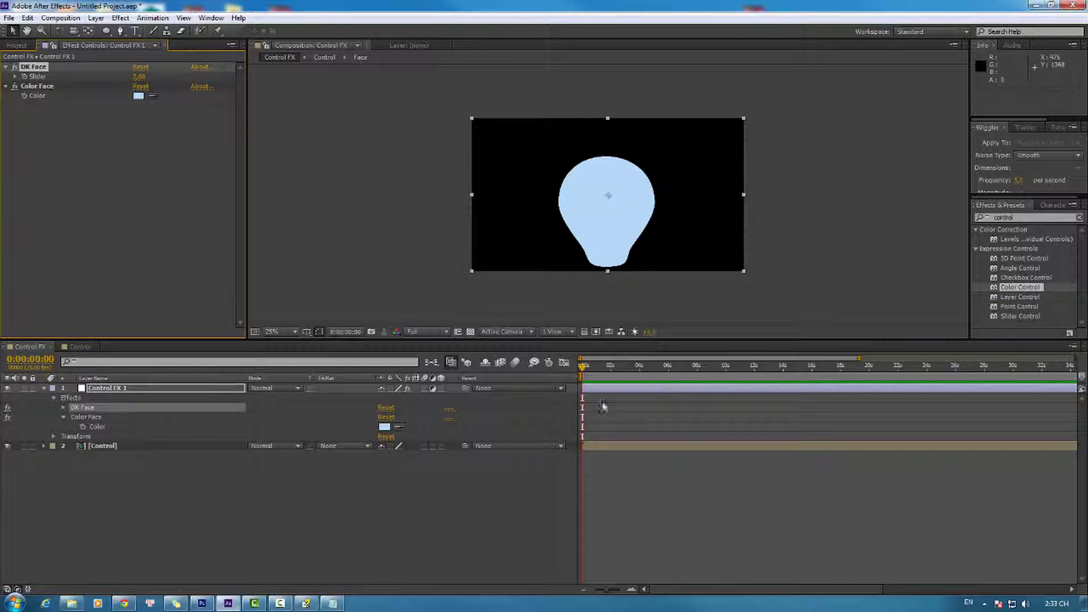
{"action": "left_click_drag", "start_coordinate": [605, 367], "coordinate": [639, 375]}
{"action": "key", "text": "Home"}
{"action": "left_click", "coordinate": [143, 76]}
{"action": "key", "text": "Return"}
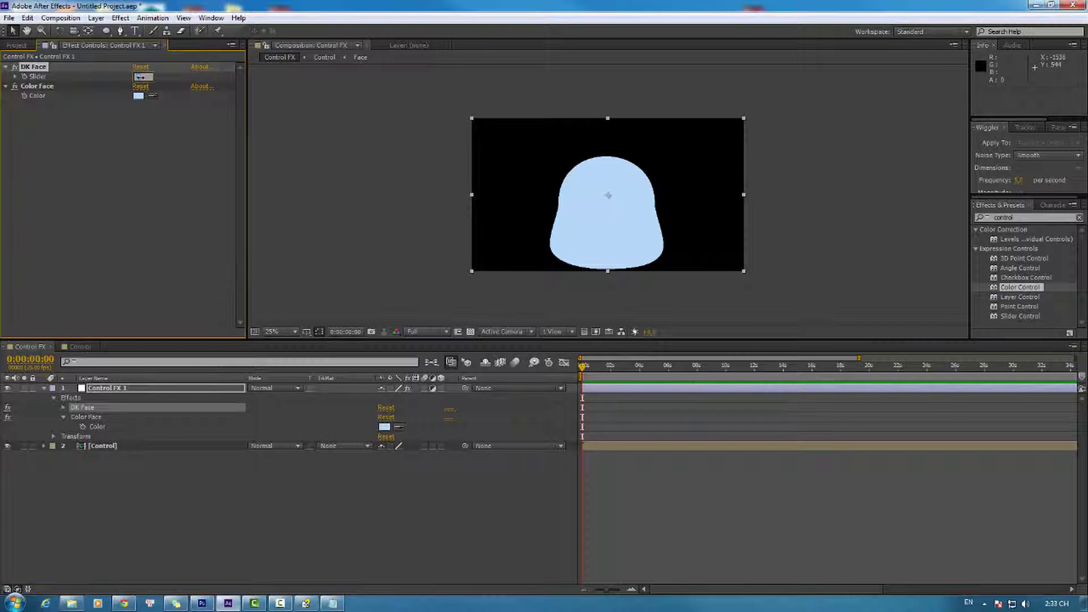
- Scrub the DK Face slider and set it back to 0.00
{"action": "left_click_drag", "start_coordinate": [139, 76], "coordinate": [139, 77]}
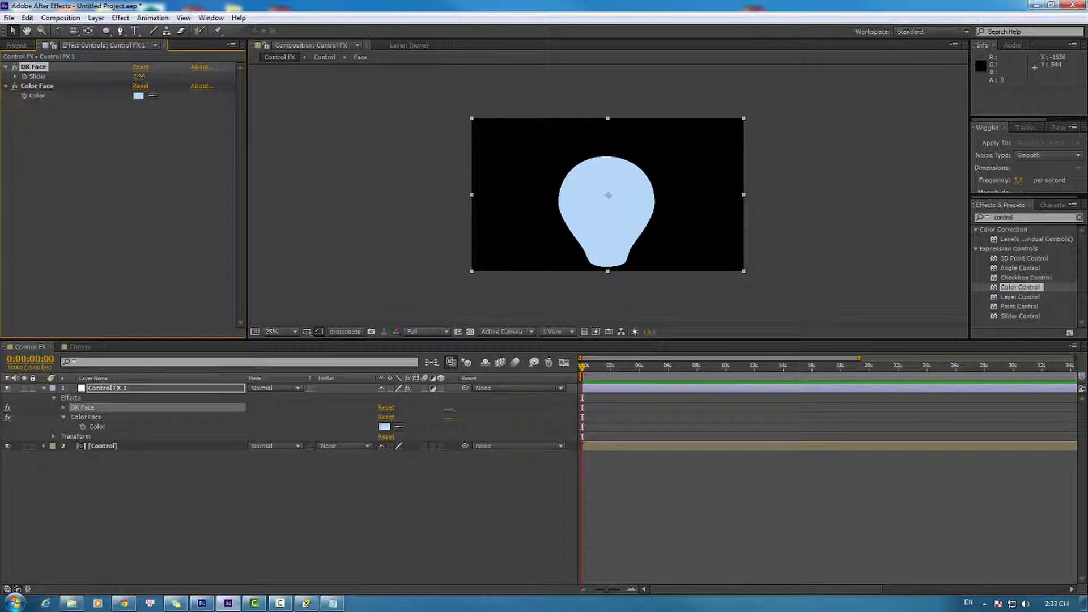
{"action": "left_click", "coordinate": [139, 76]}
{"action": "type", "text": "0"}
{"action": "key", "text": "Return"}
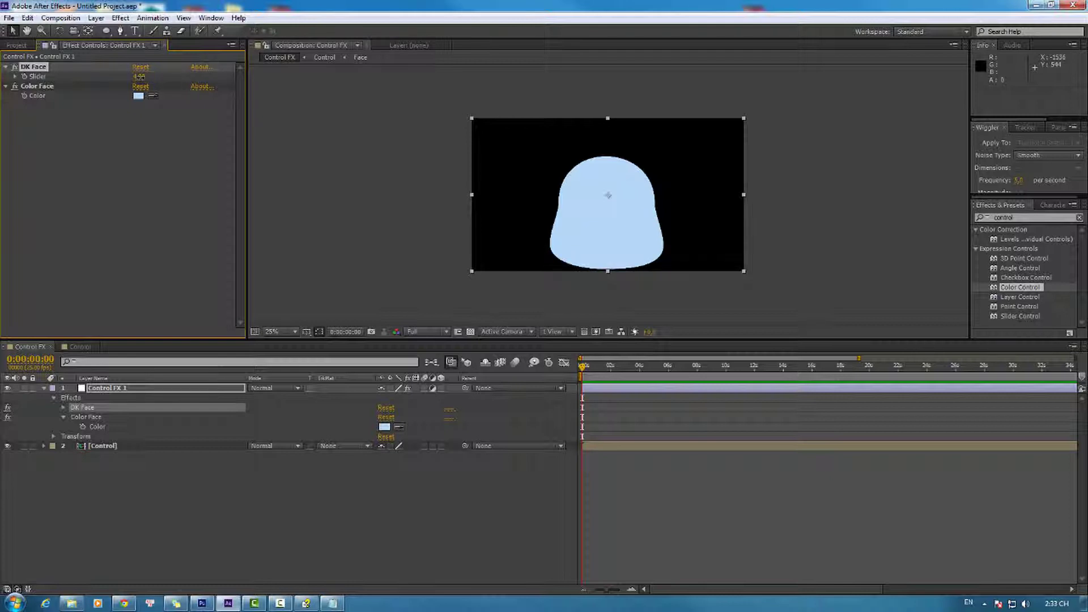
{"action": "left_click", "coordinate": [142, 76]}
{"action": "type", "text": "0"}
{"action": "key", "text": "Return"}
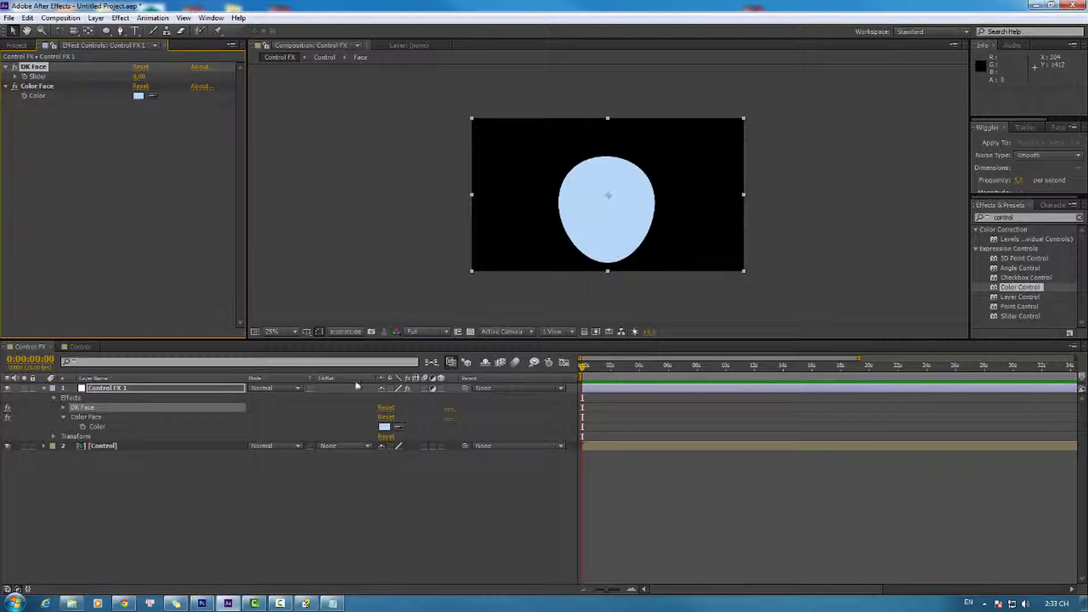
- Open the Control precomp and select the Face layer to view its linked Fill colour
{"action": "left_click", "coordinate": [254, 520]}
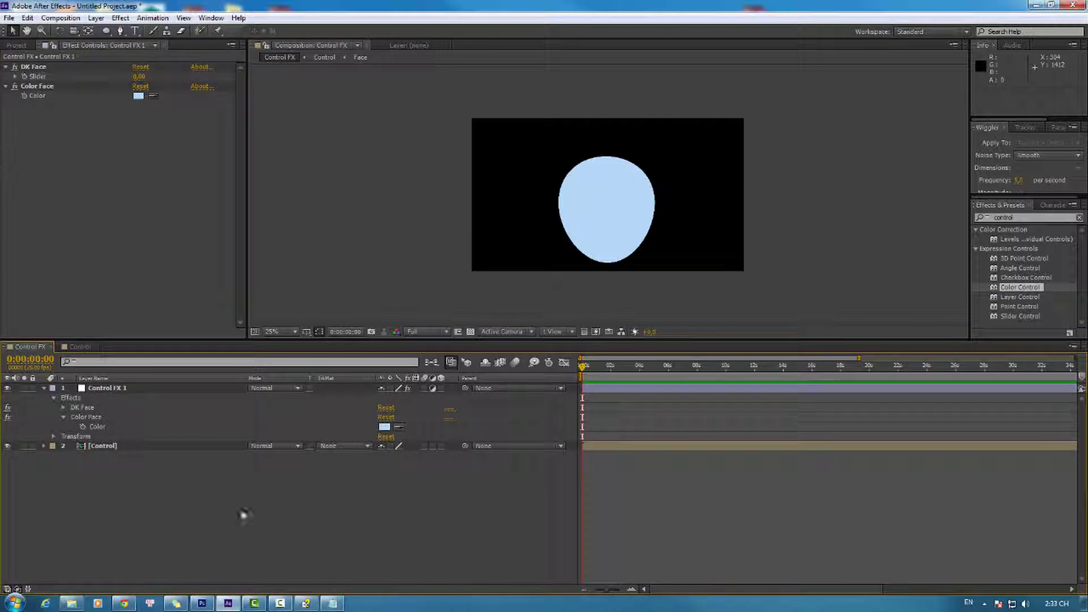
{"action": "left_click", "coordinate": [118, 446]}
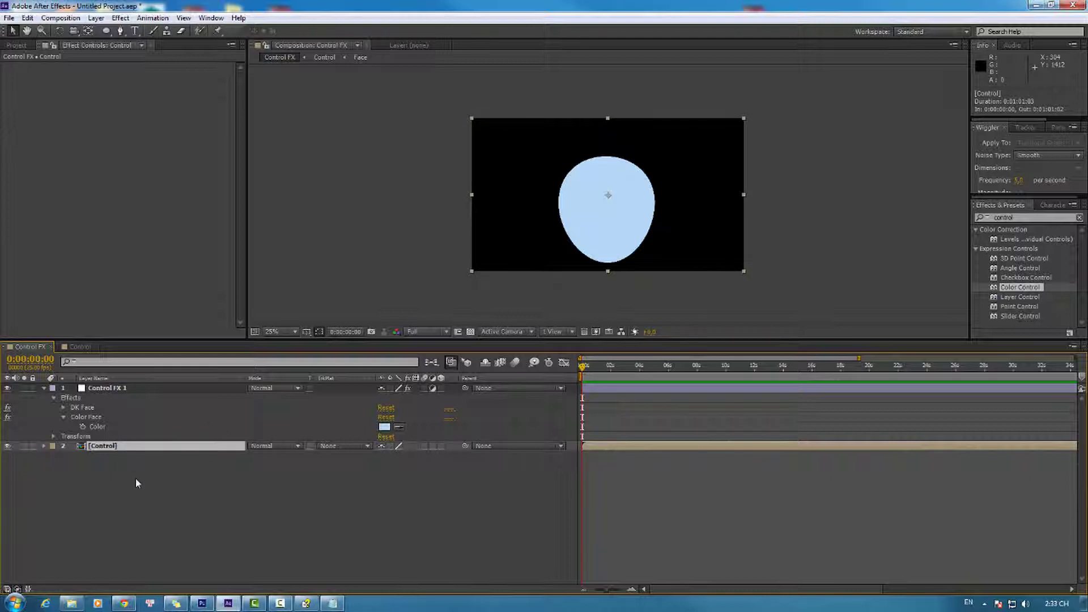
{"action": "double_click", "coordinate": [128, 447]}
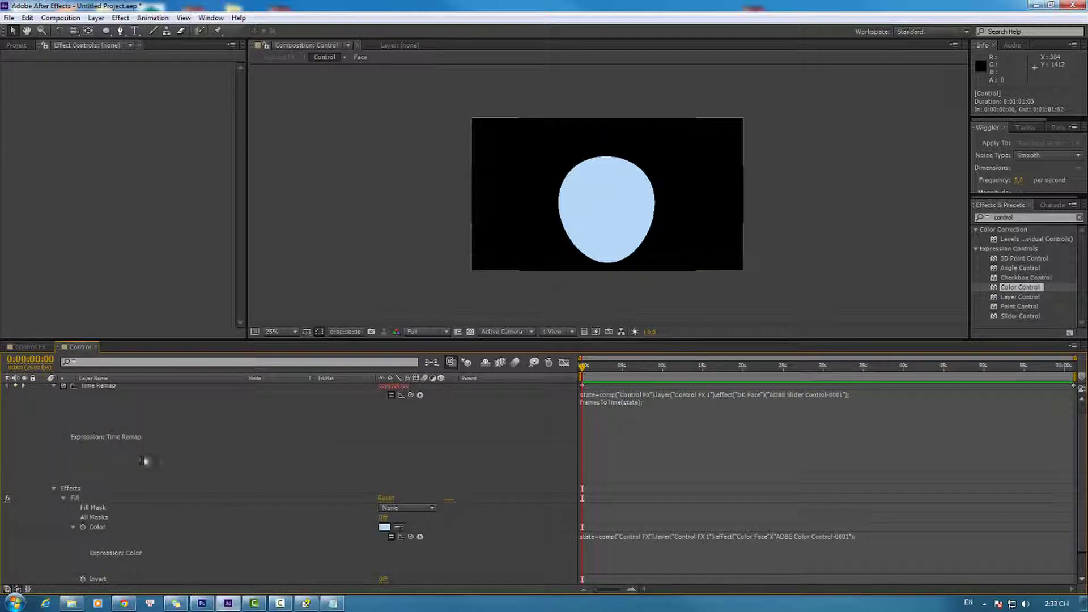
{"action": "scroll", "coordinate": [114, 436], "scroll_direction": "up", "scroll_amount": 1}
{"action": "left_click", "coordinate": [45, 388]}
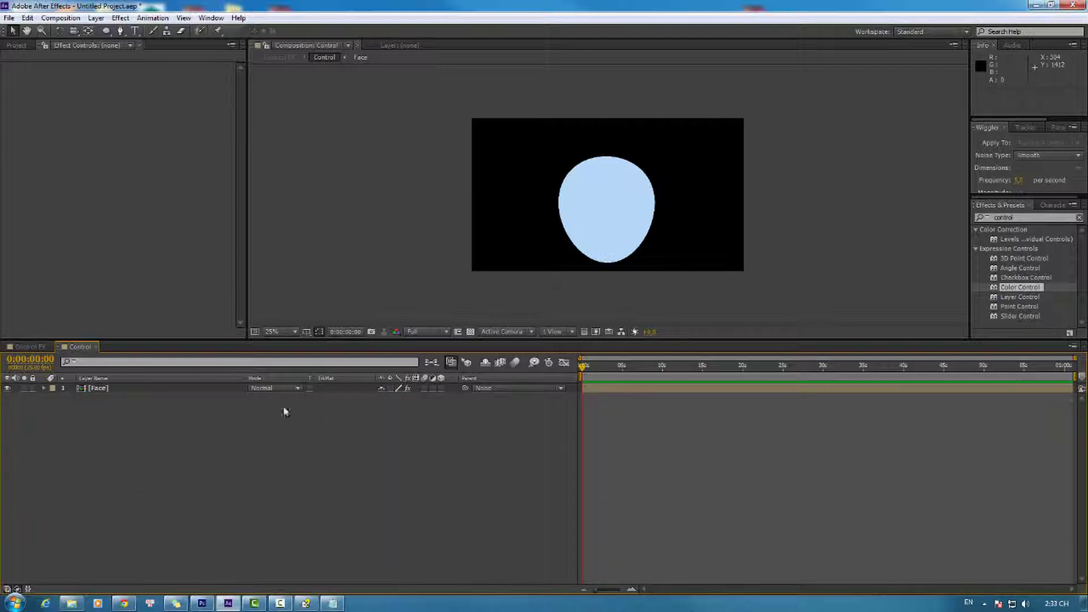
{"action": "left_click", "coordinate": [168, 389]}
{"action": "left_click", "coordinate": [269, 476]}
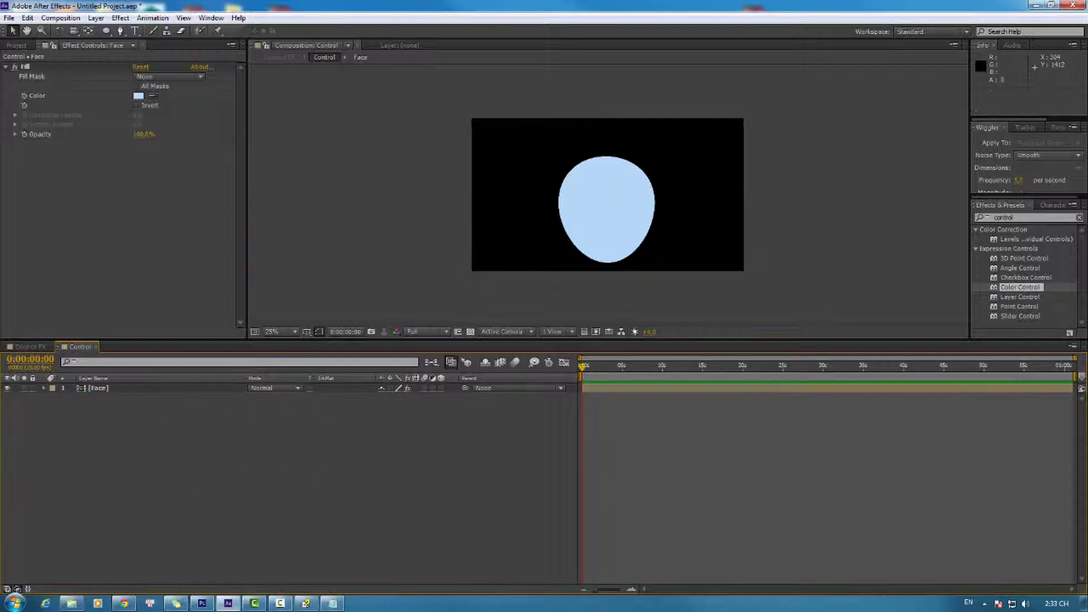